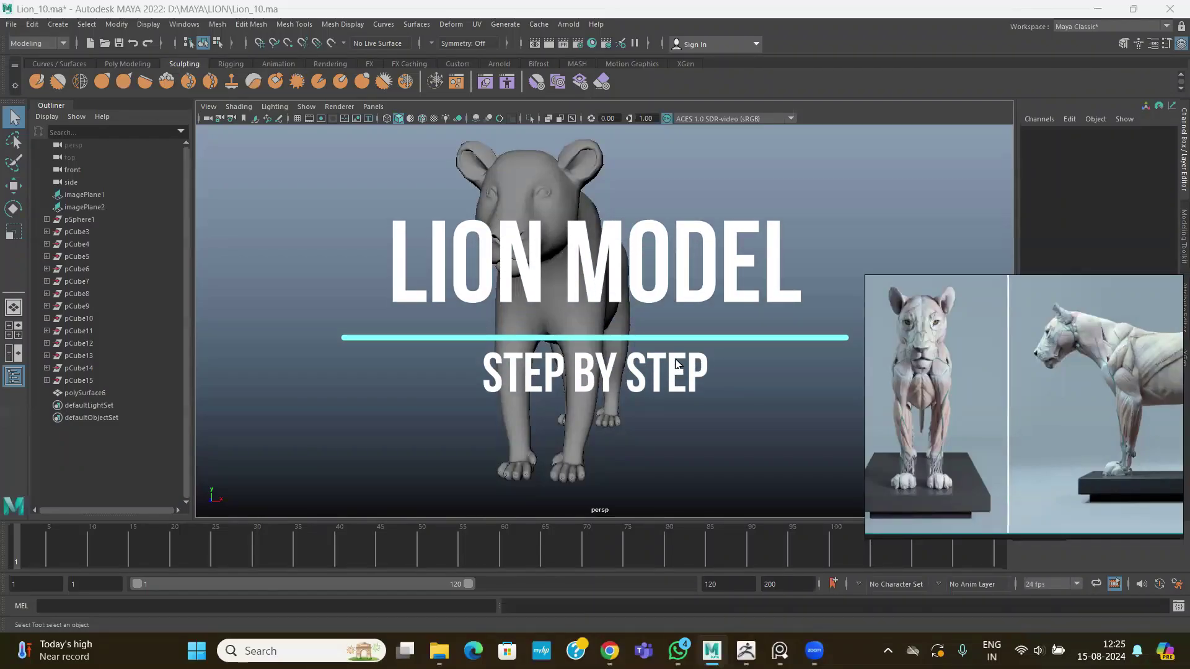
Examine the lion model beside the anatomy reference and browse the lion muscles image results in Chrome.
alt+drag(685, 353, 735, 352)
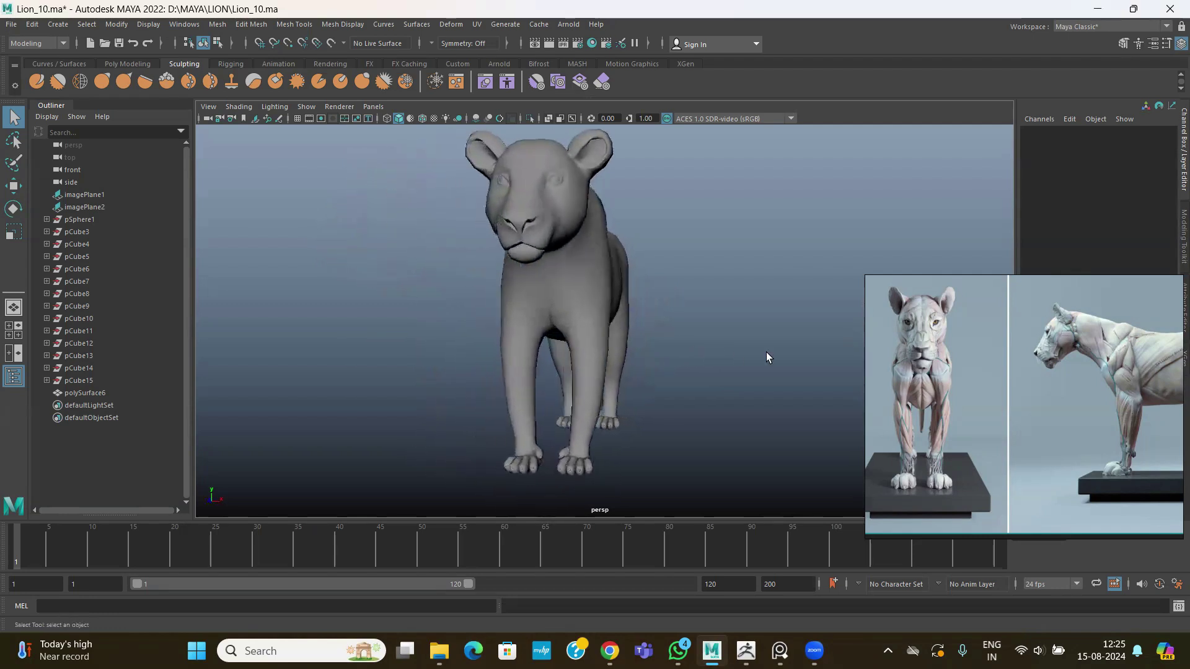
mouse_move(960, 396)
middle_down()
mouse_move(1011, 403)
mouse_move(968, 400)
middle_up()
scroll(1010, 416, down, 3)
scroll(1028, 417, up, 4)
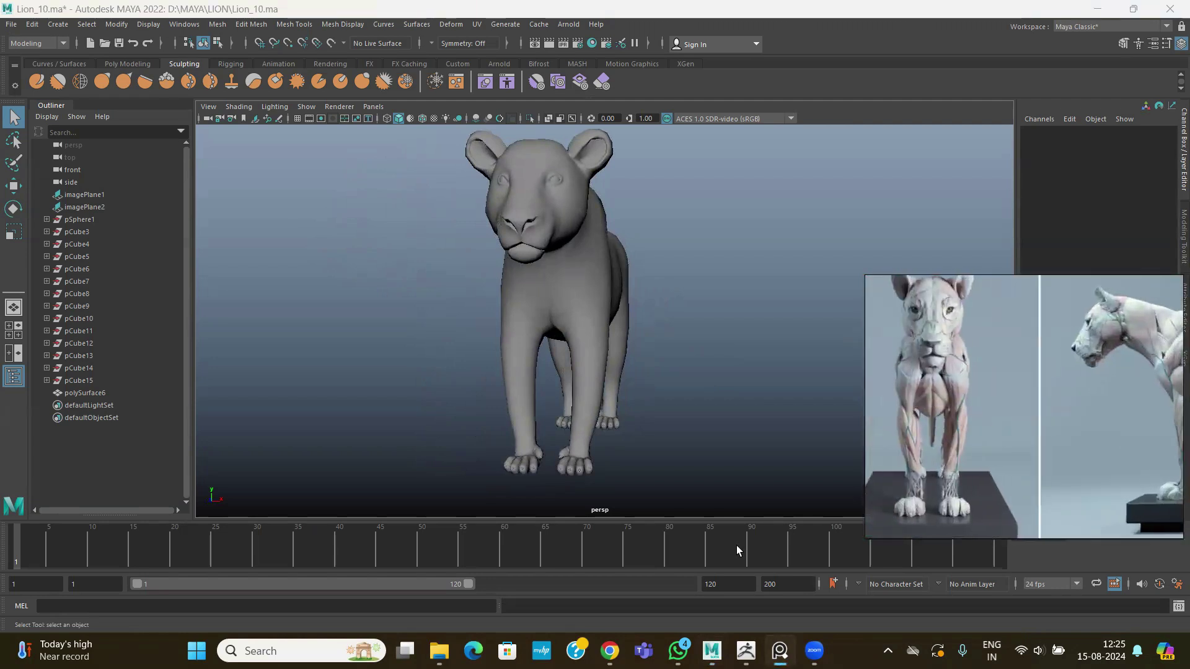
key(alt+Tab)
click(451, 15)
click(341, 22)
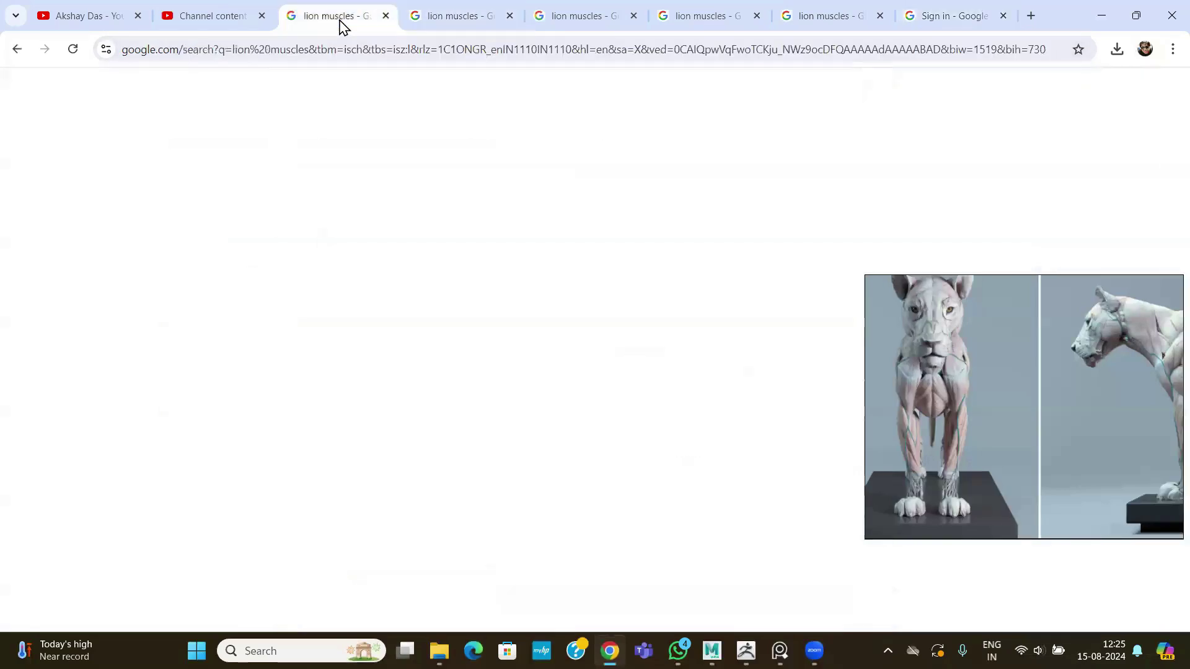
scroll(585, 300, up, 10)
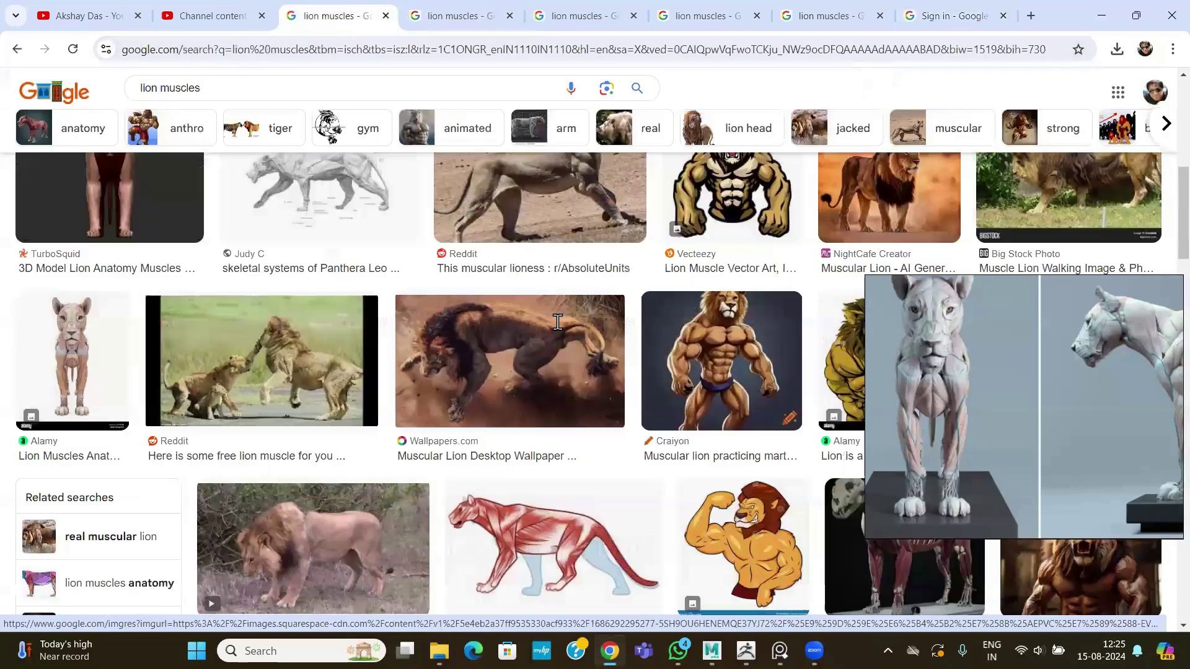
scroll(558, 323, up, 5)
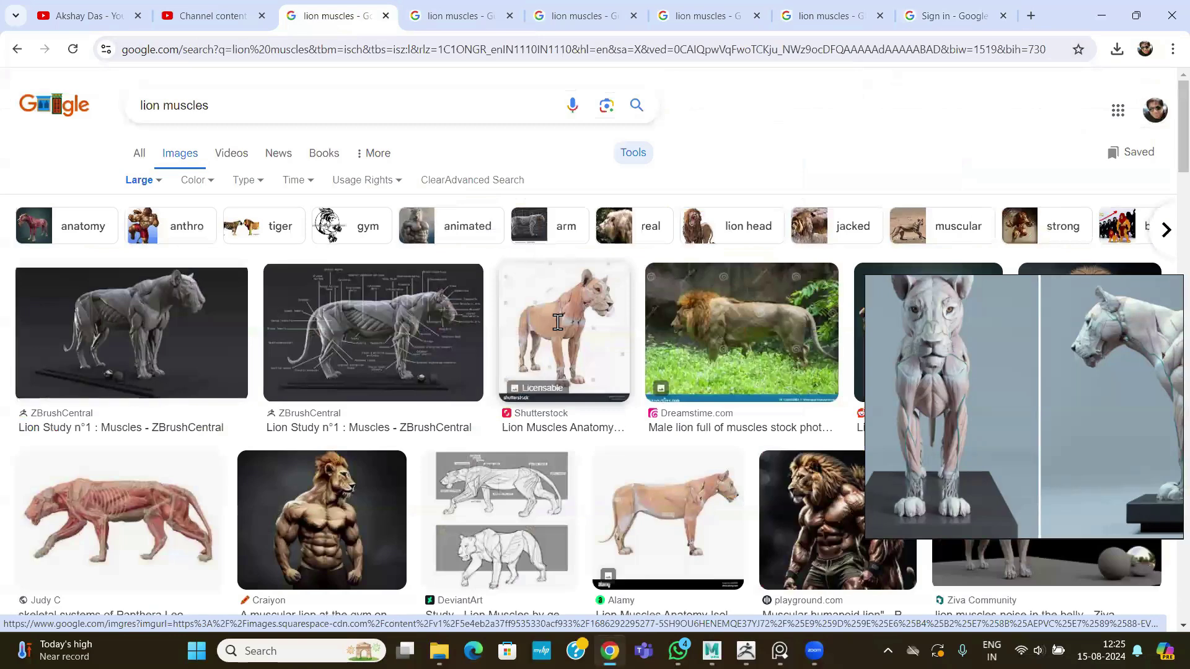
click(1102, 16)
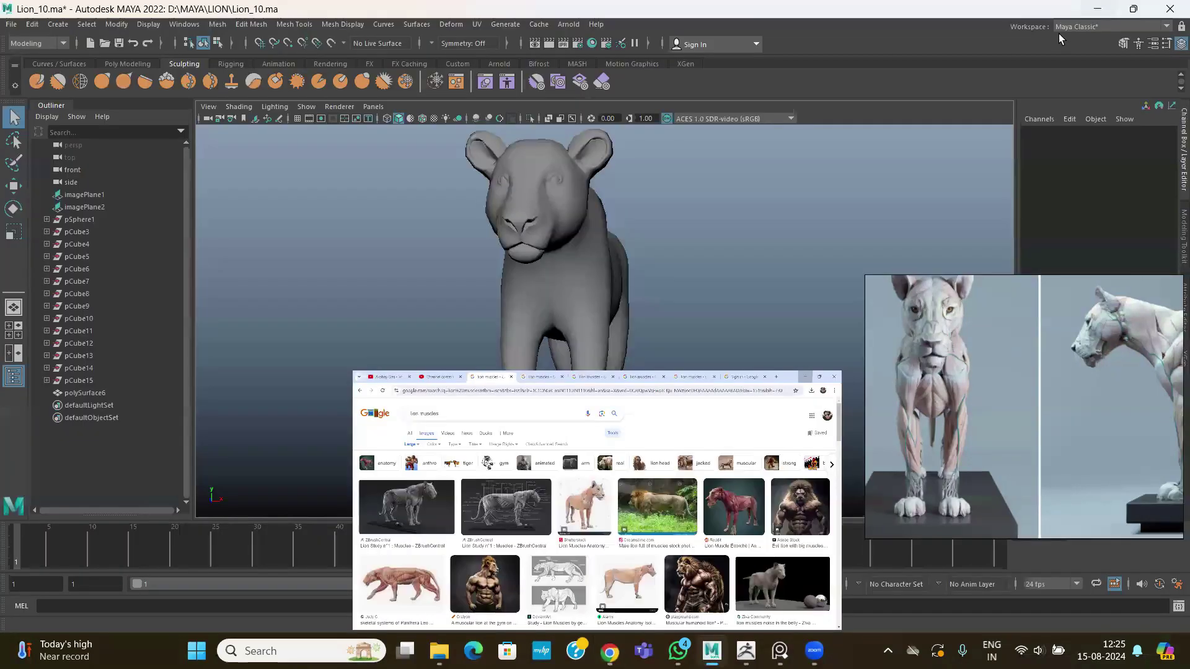
click(567, 271)
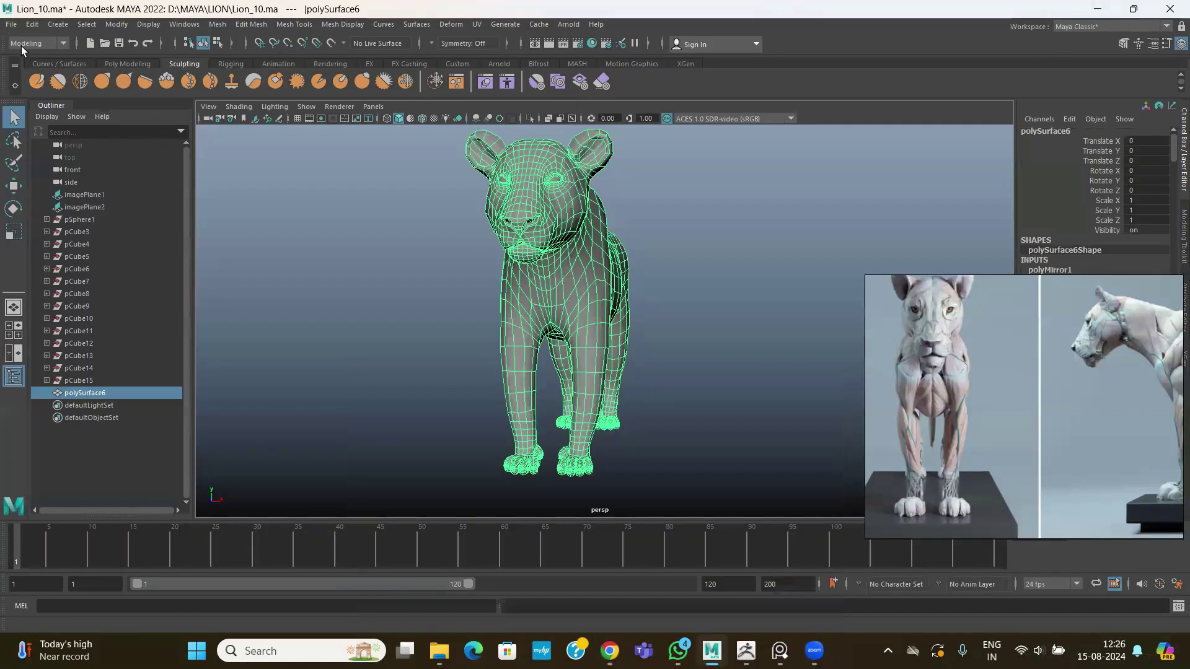
click(11, 24)
click(671, 263)
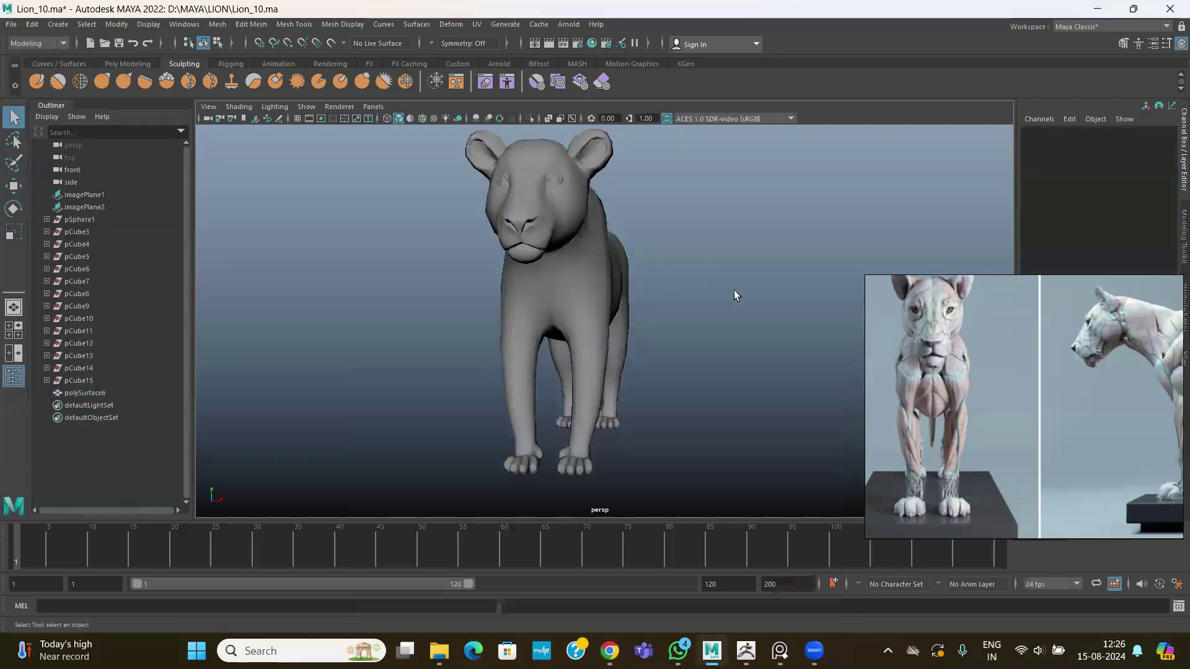
scroll(736, 293, up, 5)
alt+middle_drag(550, 169, 577, 305)
click(541, 296)
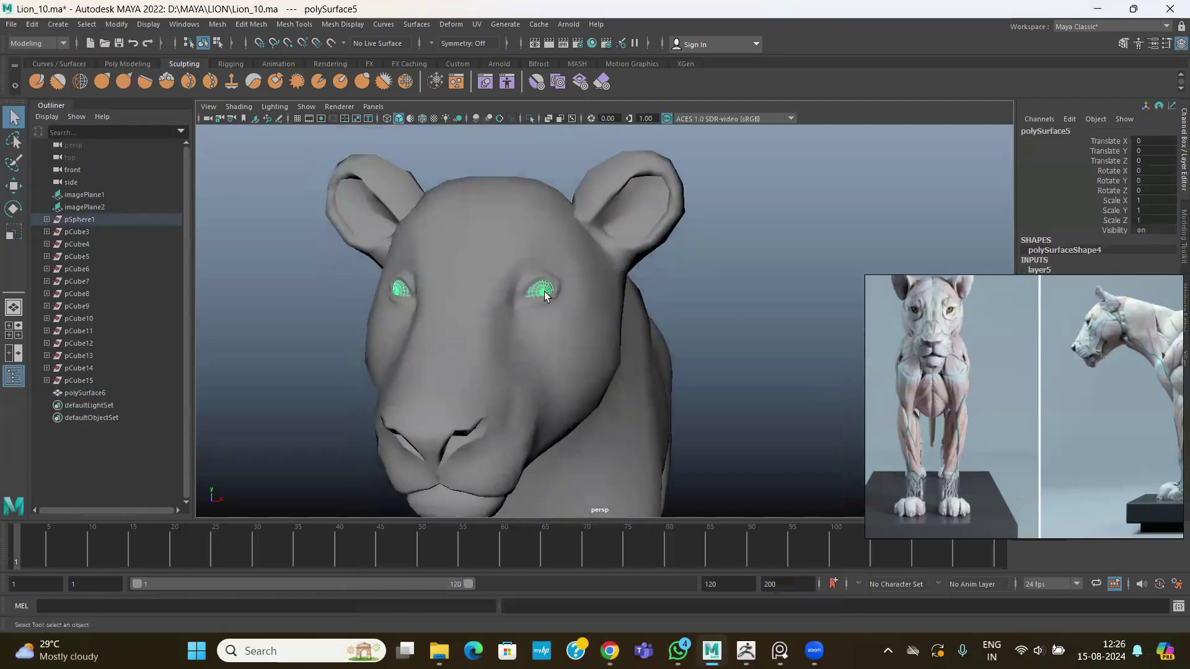
scroll(544, 298, down, 5)
Select the lion body mesh and start exporting the selection to the D:\ZBRUSH folder.
click(585, 319)
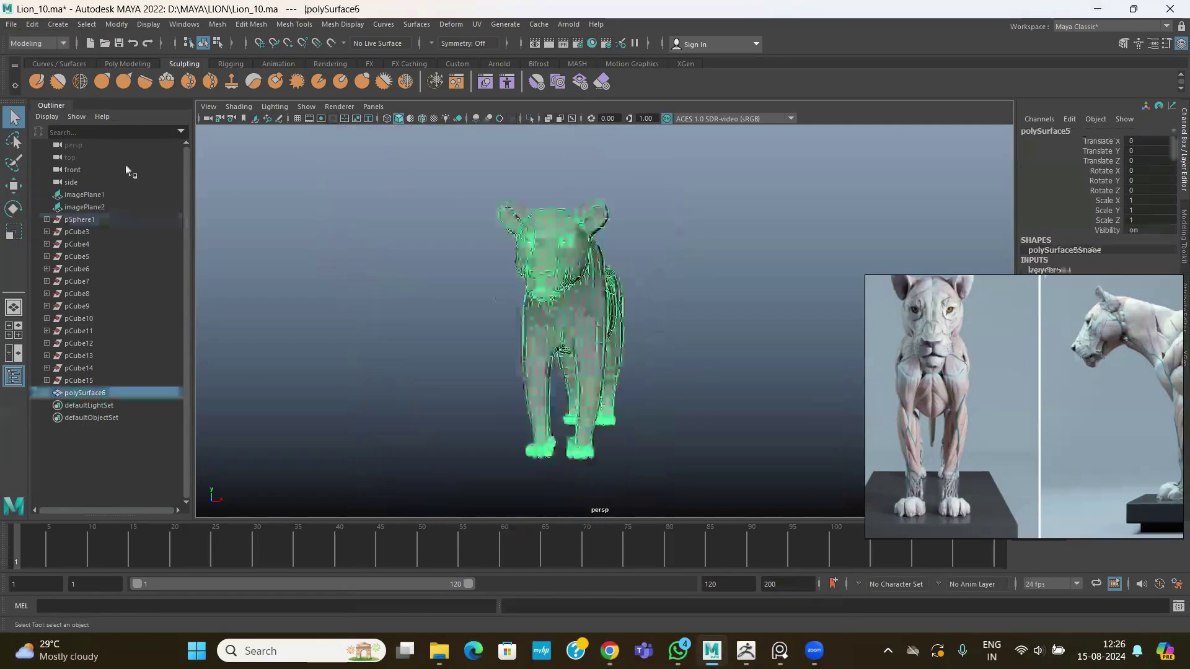
click(11, 25)
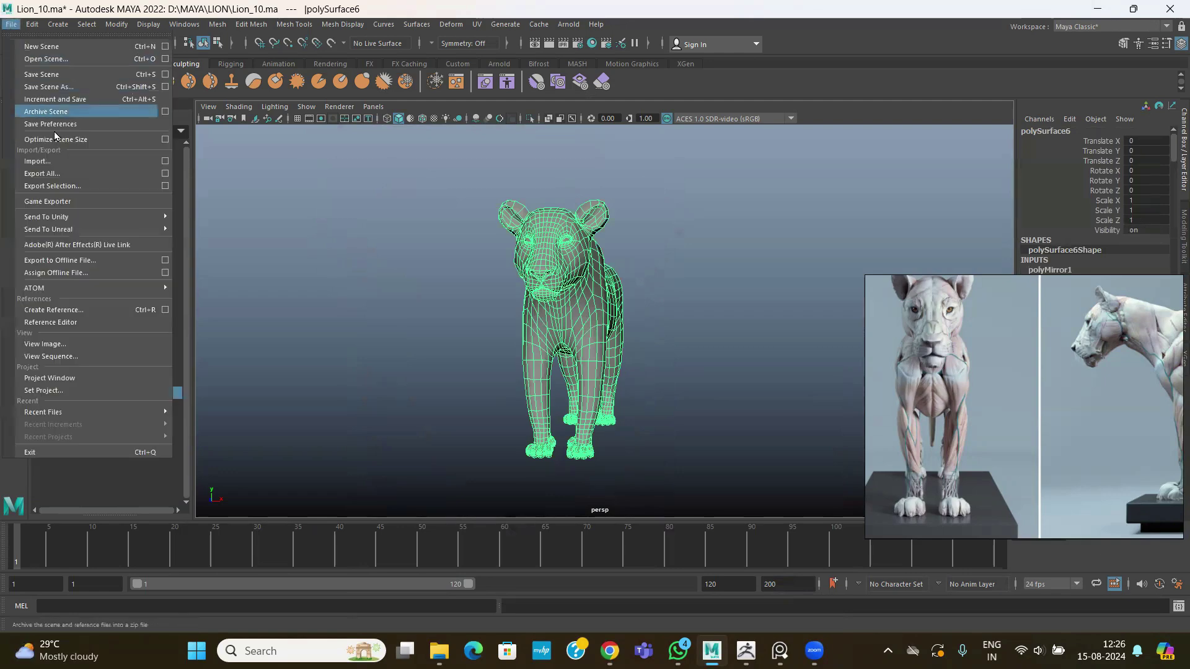
click(68, 186)
click(189, 163)
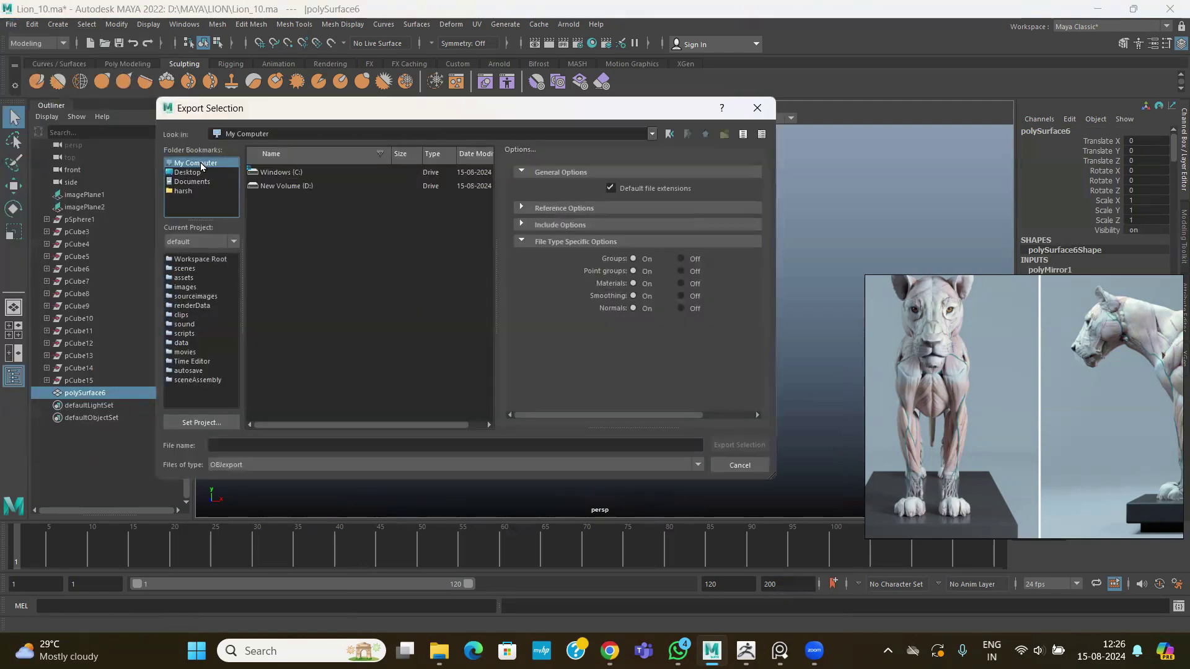
double_click(273, 186)
double_click(279, 173)
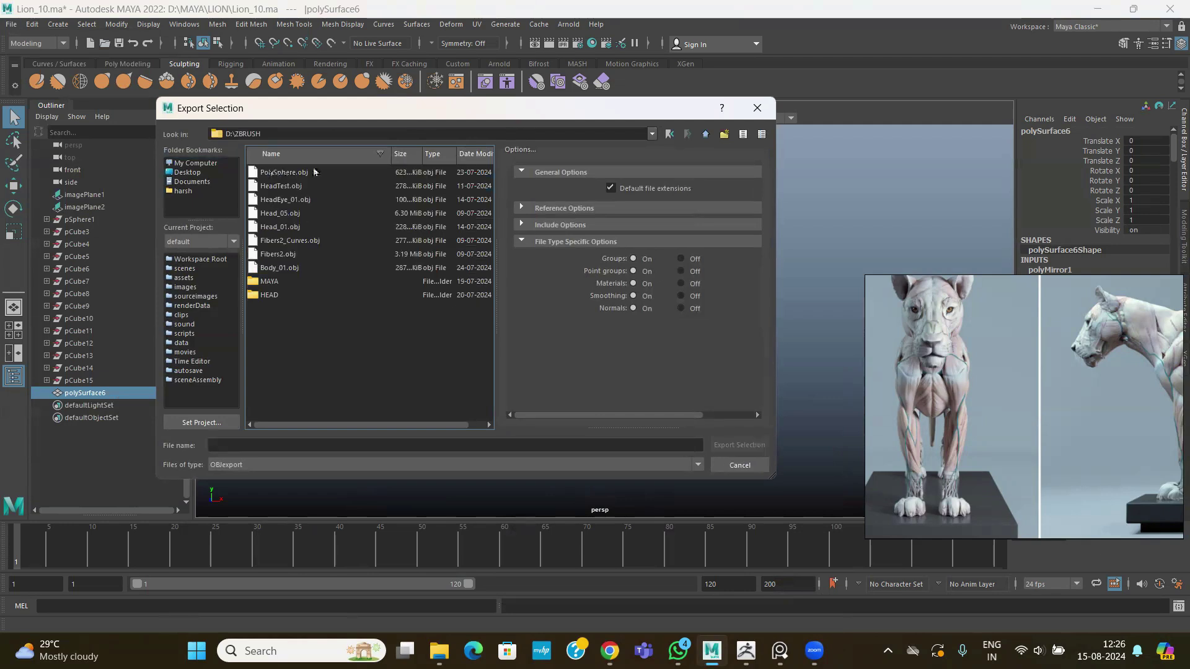
Create a folder named LION inside D:\ZBRUSH and open it as the export location.
click(724, 135)
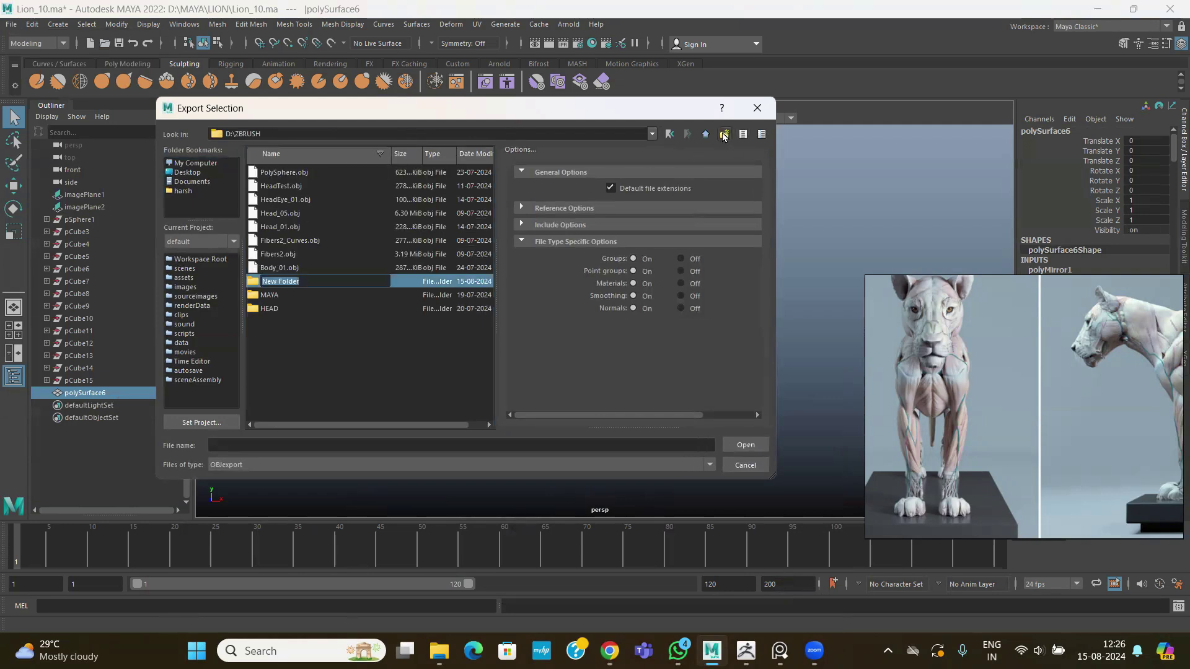
text(LION)
key(Return)
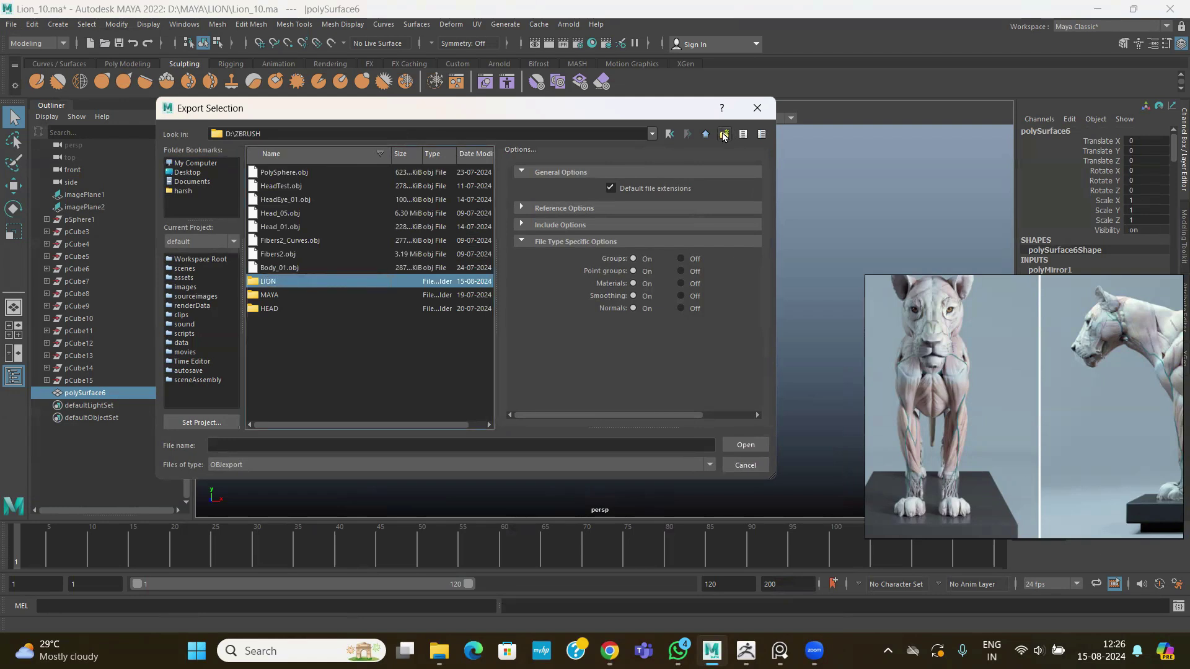
key(Return)
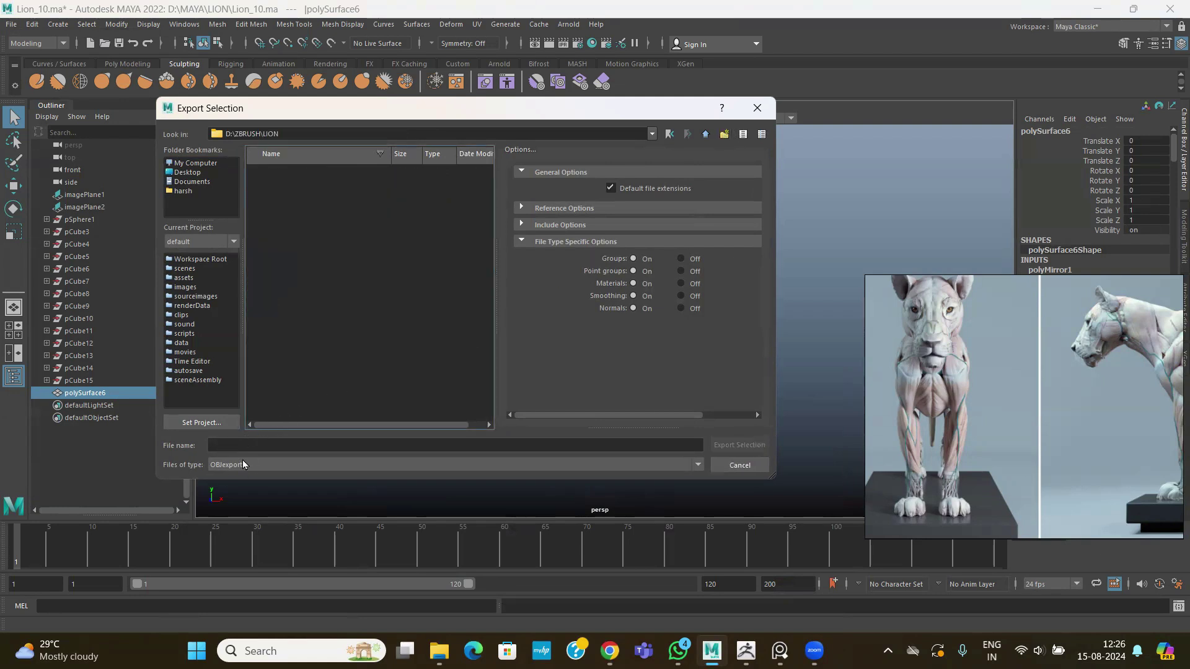
Export the selected lion mesh in OBJ format with the file name Lion_01.
click(238, 443)
text(Lion_01)
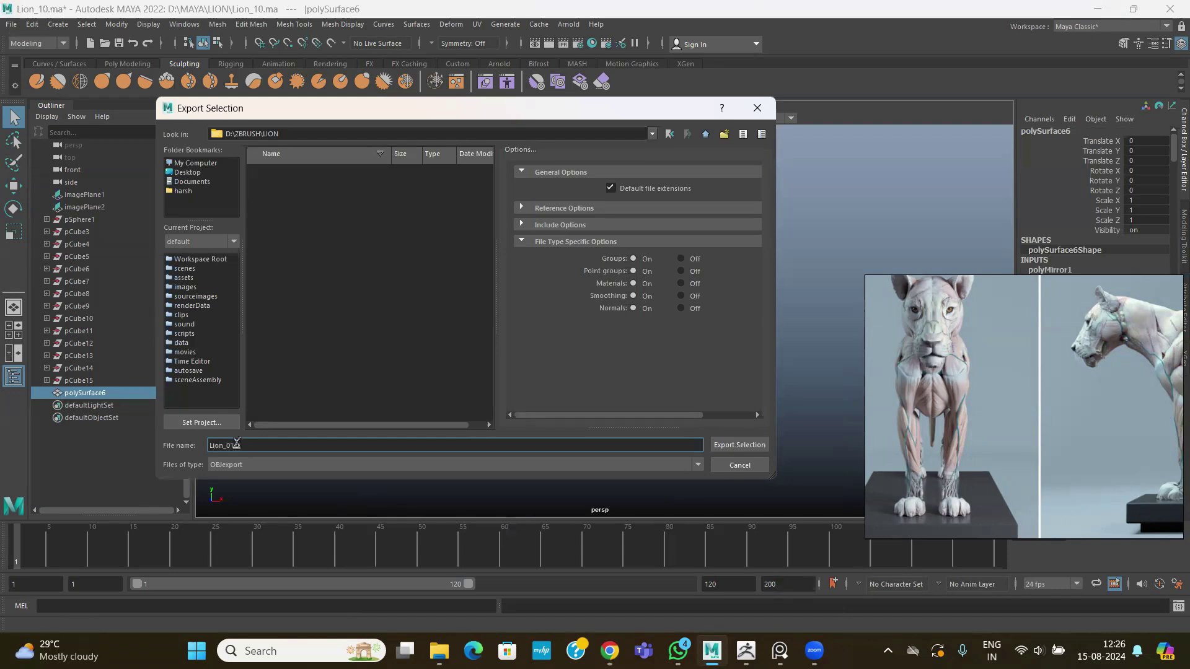
key(Return)
Switch to ZBrush and start importing a 3D mesh into the PolyMesh3D tool from the D: drive.
click(745, 651)
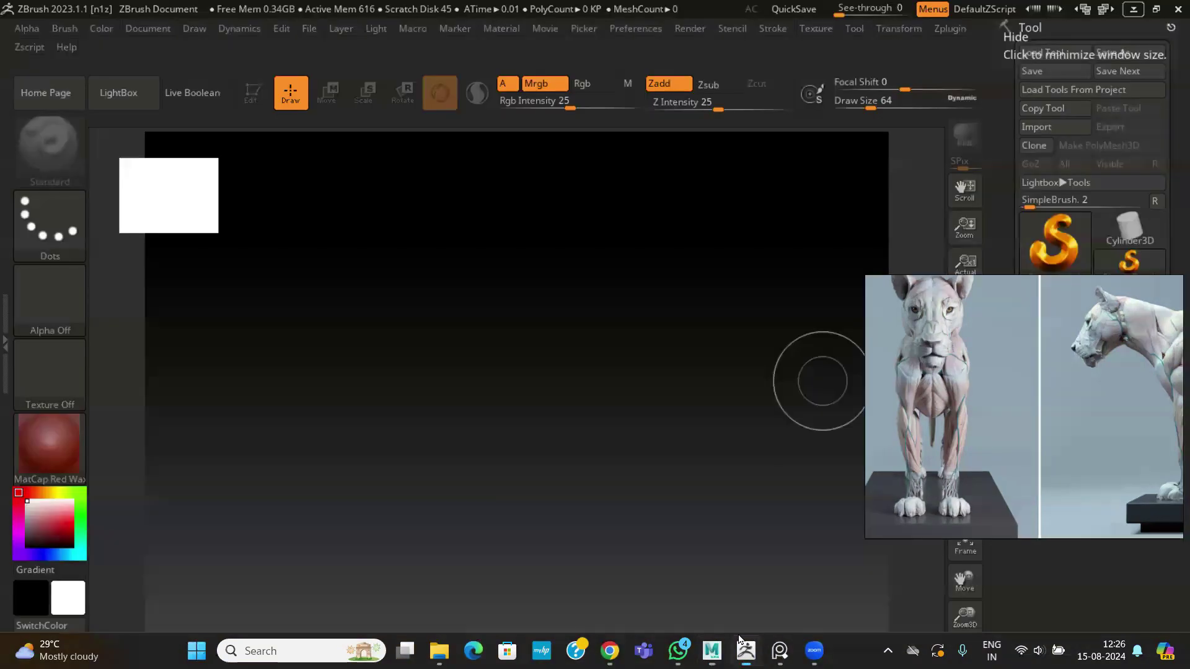
click(1034, 128)
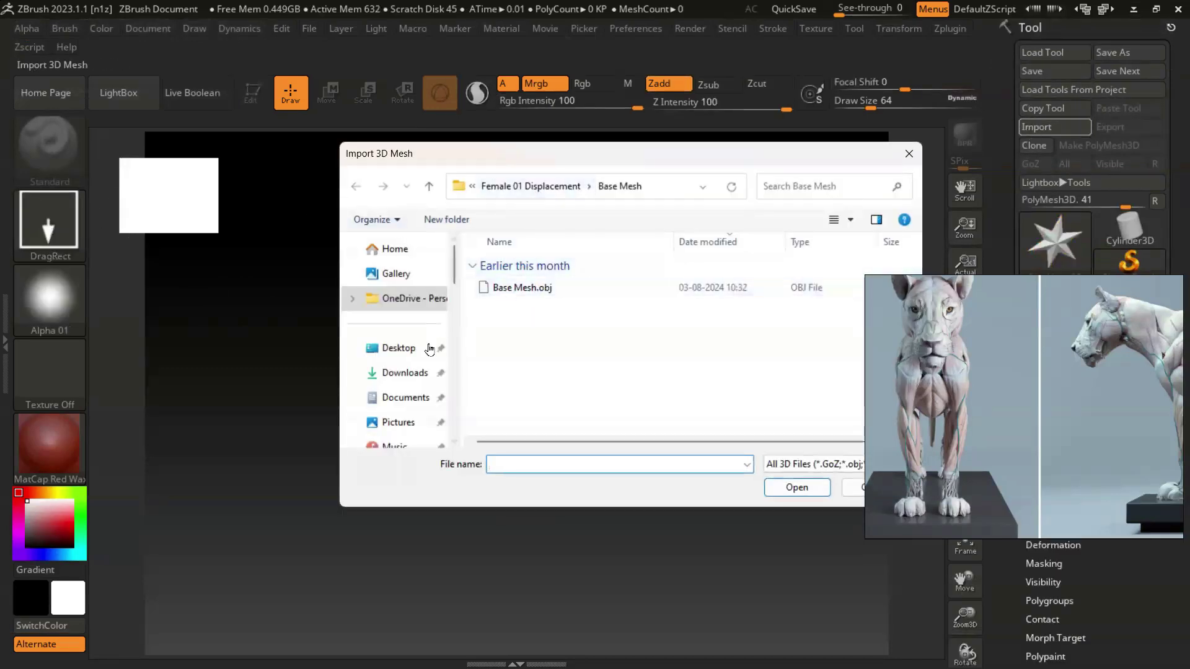
scroll(409, 415, down, 5)
scroll(413, 421, down, 10)
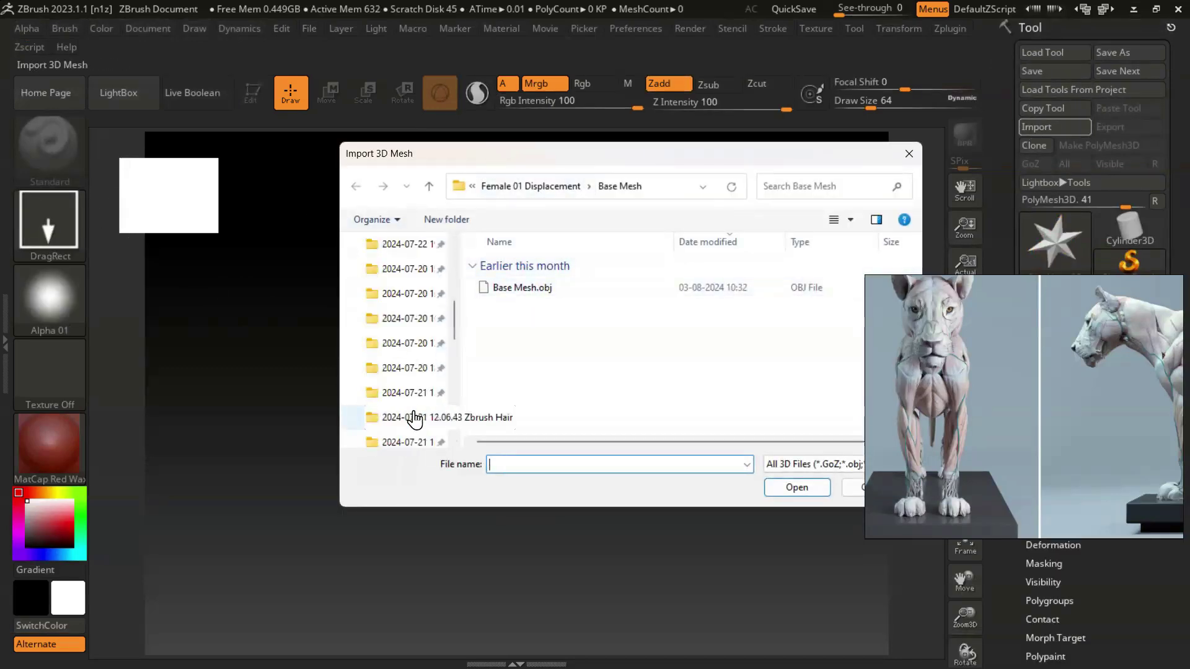
click(388, 369)
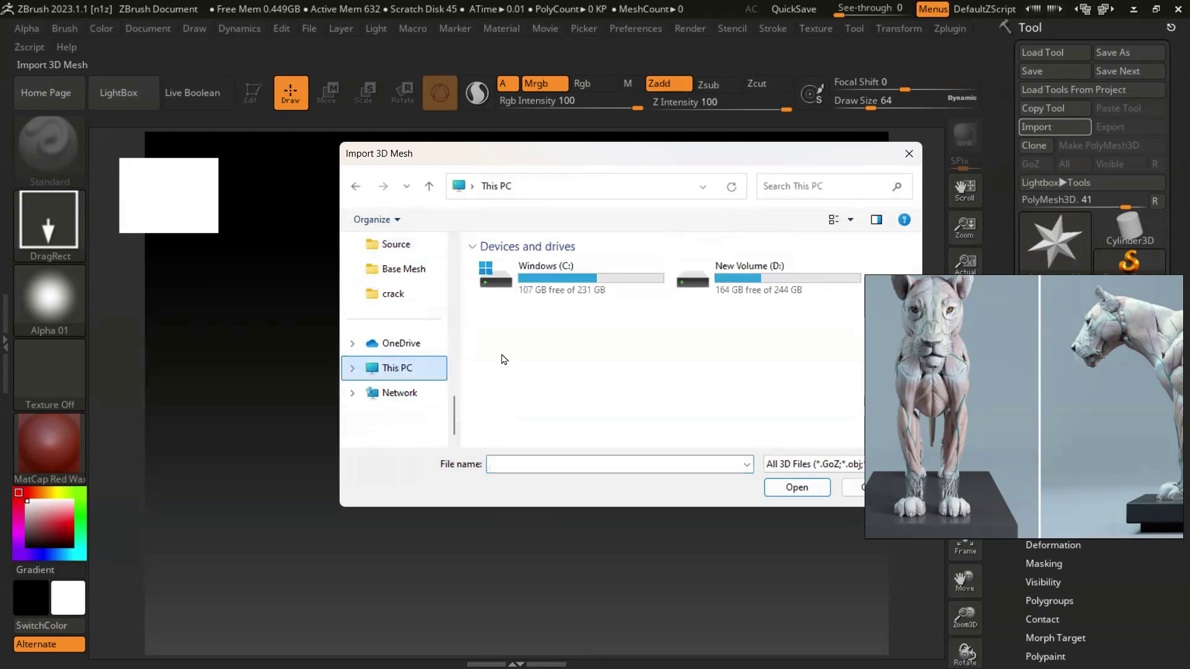
double_click(738, 286)
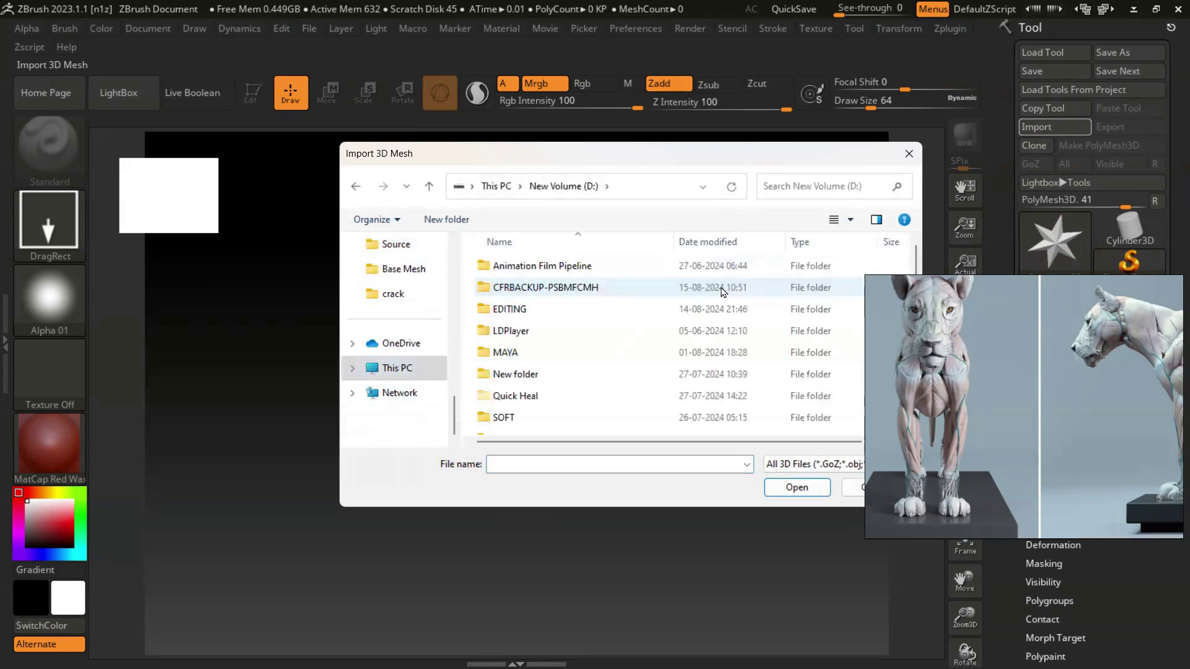
Import Lion_01 from the ZBRUSH\LION folder, splitting its nonstandard polygons into quads and triangles.
scroll(605, 314, down, 1)
scroll(534, 365, up, 1)
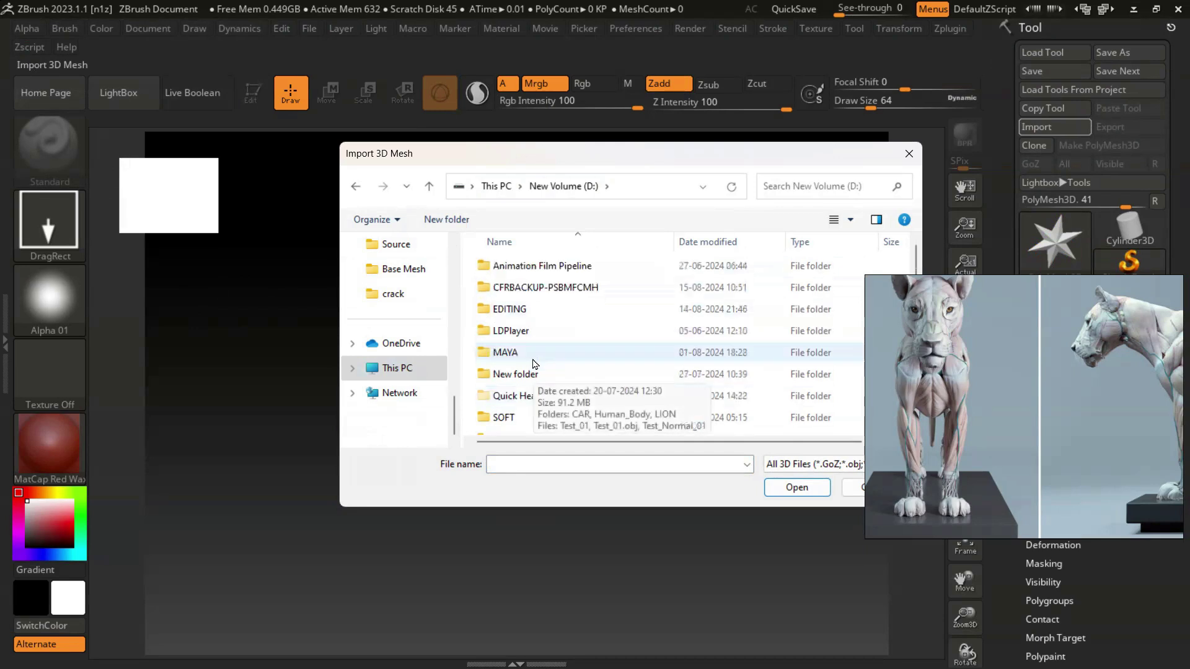
scroll(535, 364, down, 1)
double_click(518, 417)
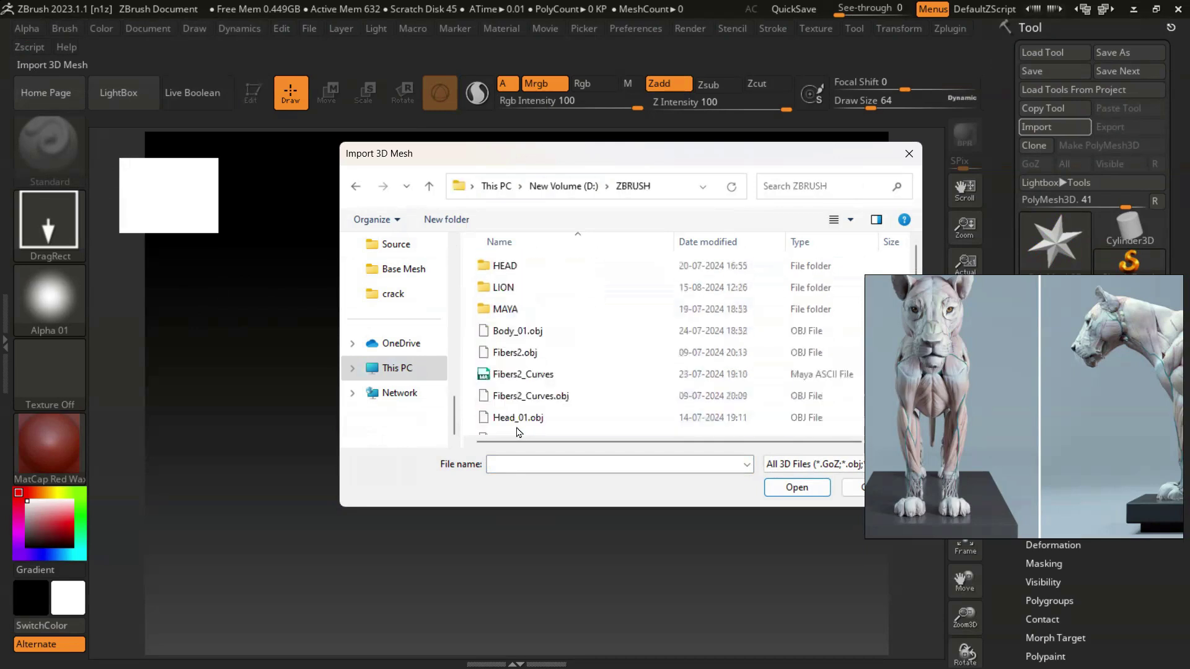
double_click(500, 288)
double_click(505, 342)
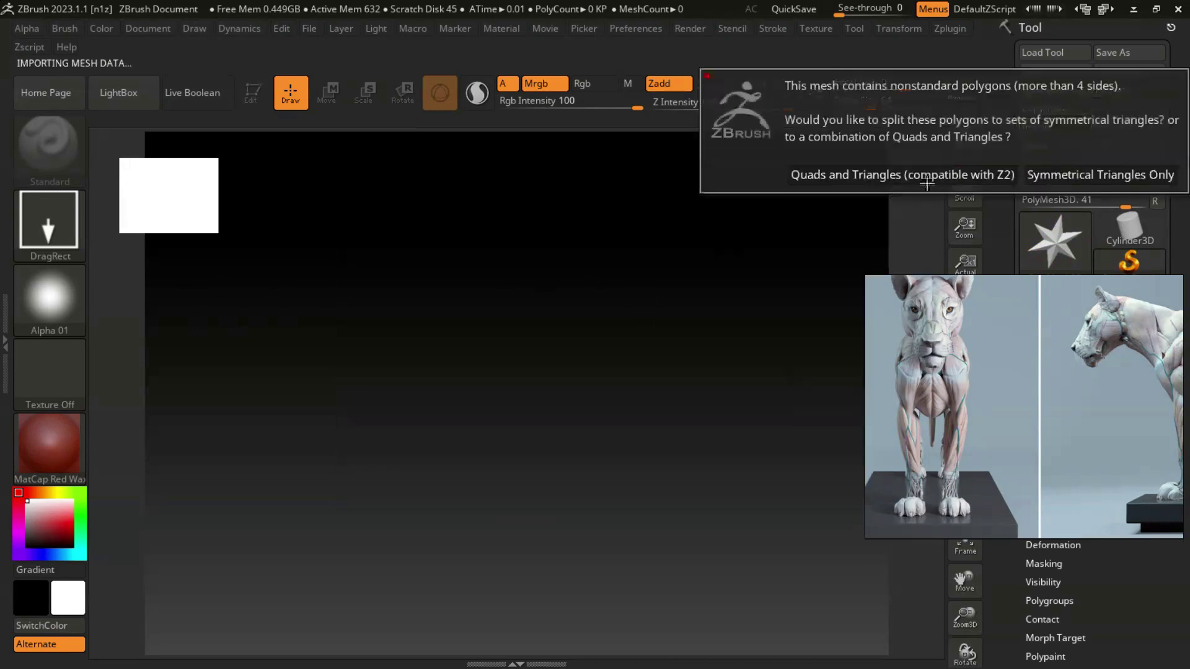
click(854, 176)
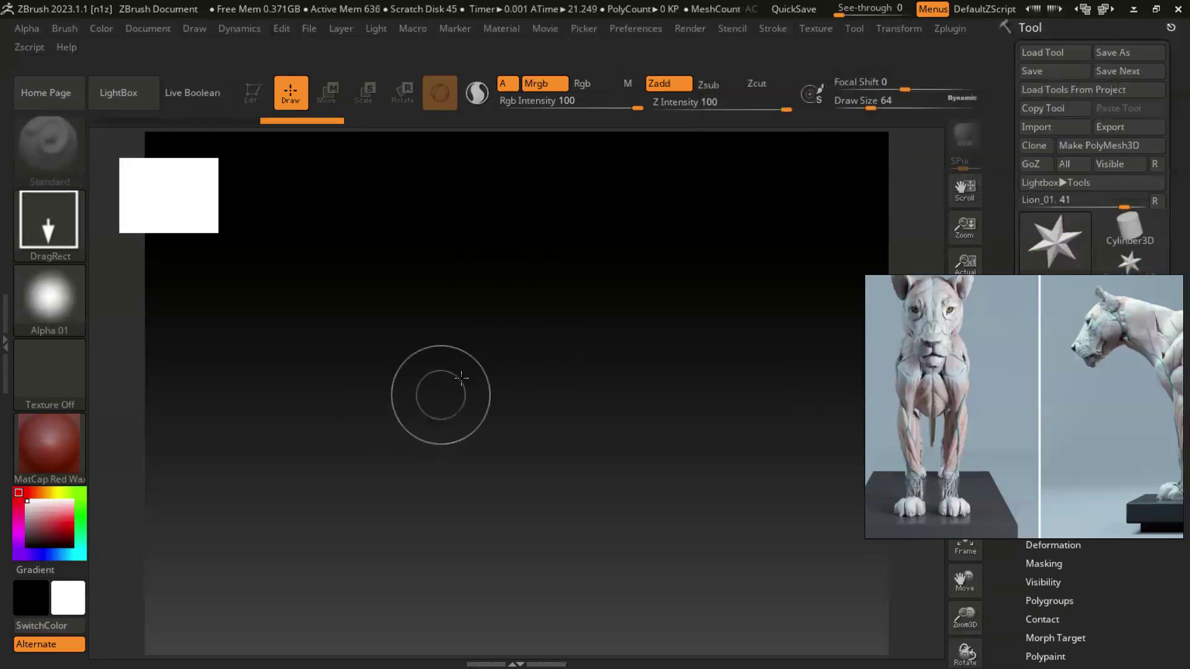
Place the lion on the canvas in Edit mode and display its polygon wireframe.
mouse_move(489, 356)
mouse_down()
mouse_move(457, 513)
mouse_move(435, 550)
mouse_move(486, 631)
mouse_up()
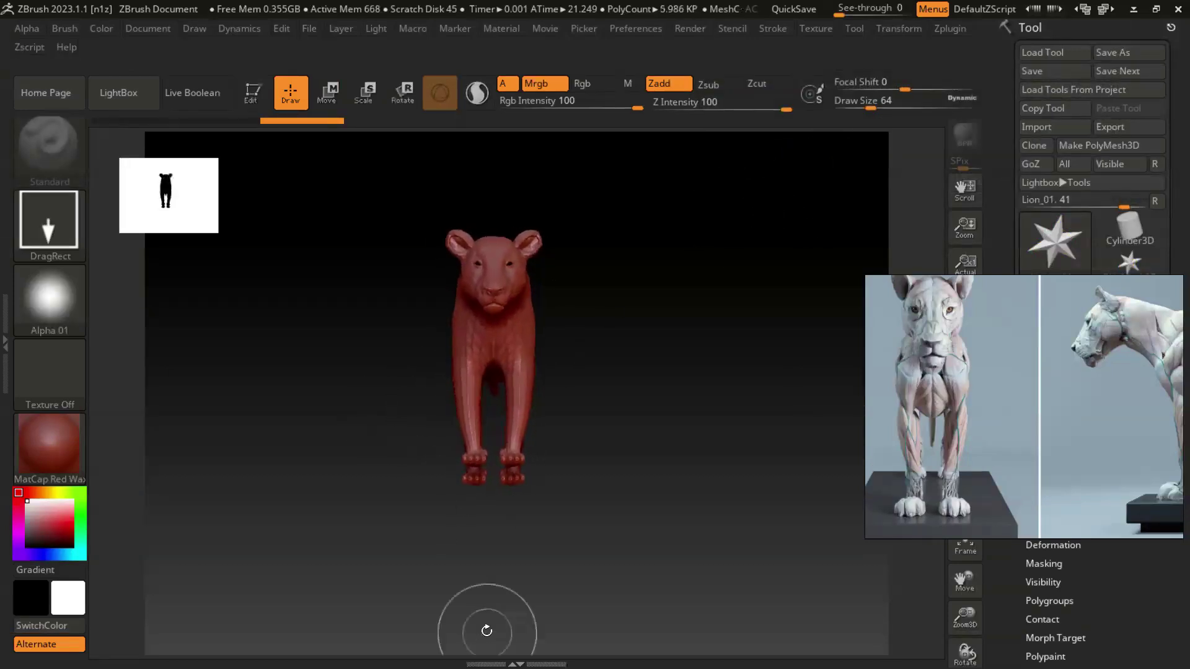
click(252, 96)
mouse_move(669, 353)
mouse_down()
mouse_move(593, 403)
mouse_move(534, 418)
mouse_move(577, 418)
mouse_move(548, 440)
mouse_move(556, 452)
mouse_move(564, 443)
mouse_up()
key(shift+f)
alt+drag(618, 371, 686, 410)
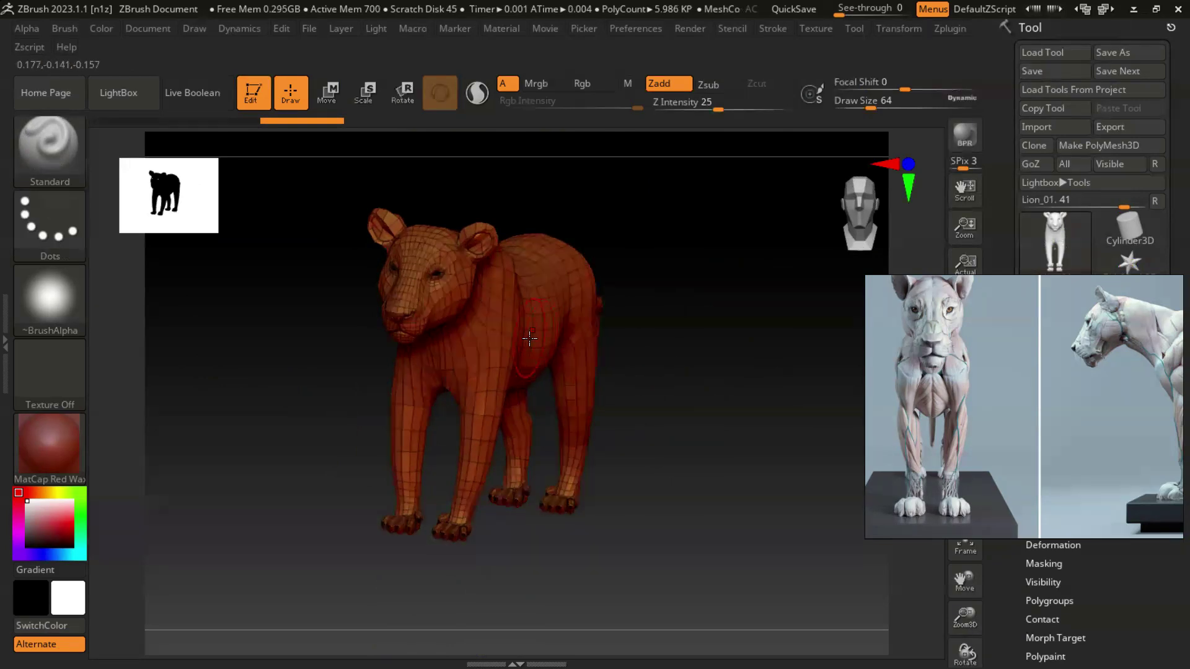
Unwrap the lion's UVs with UV Master and move the reference image clear of the tool settings.
click(943, 30)
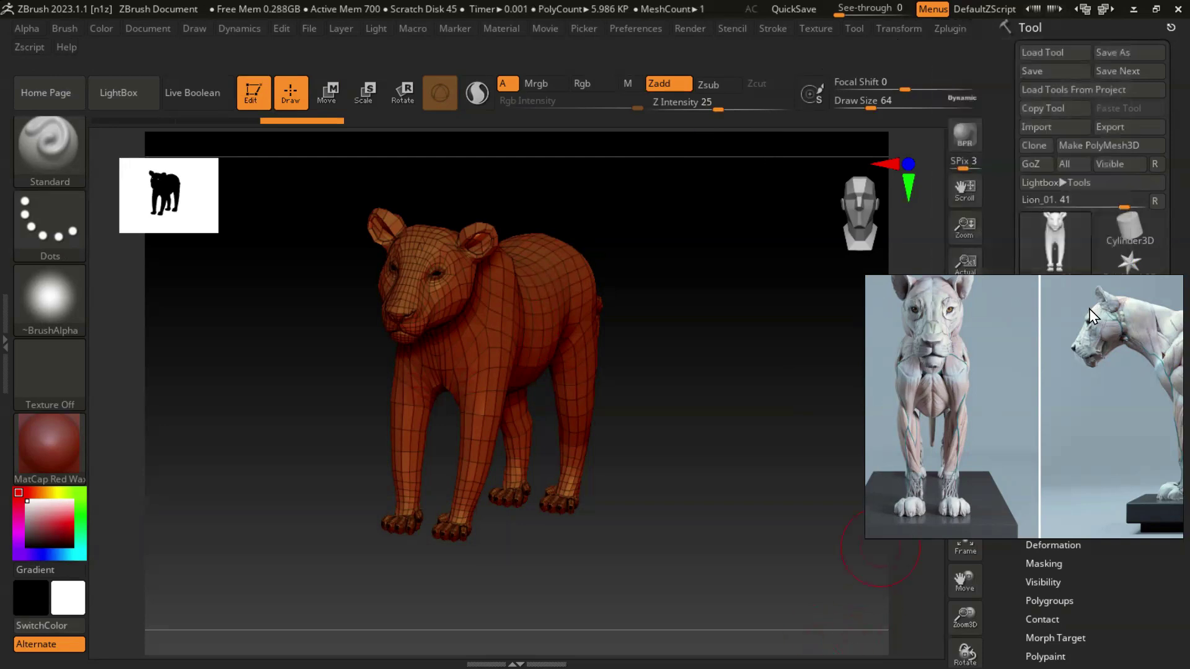
middle_drag(1054, 359, 1023, 411)
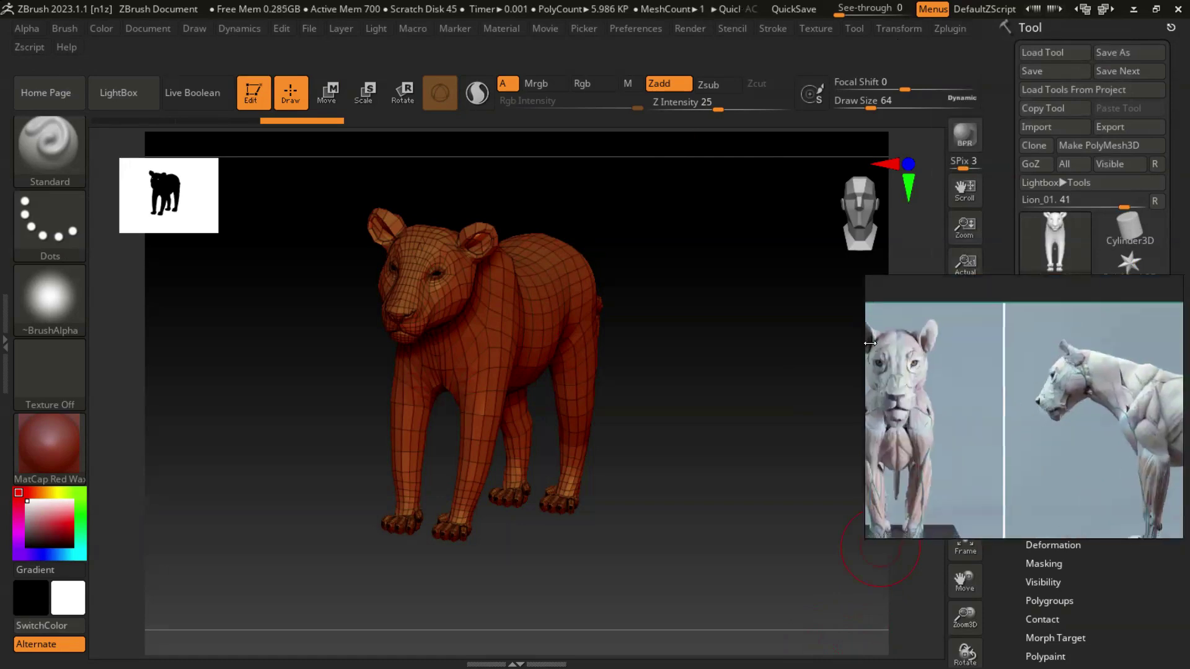
drag(935, 301, 862, 446)
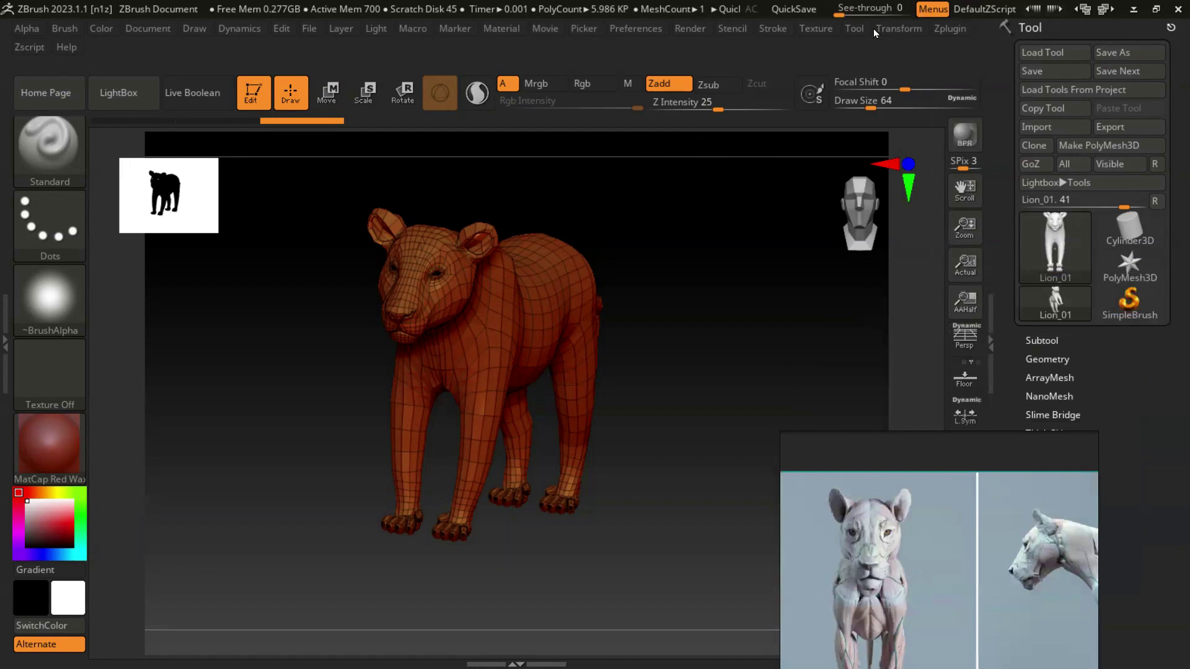
click(947, 28)
click(994, 373)
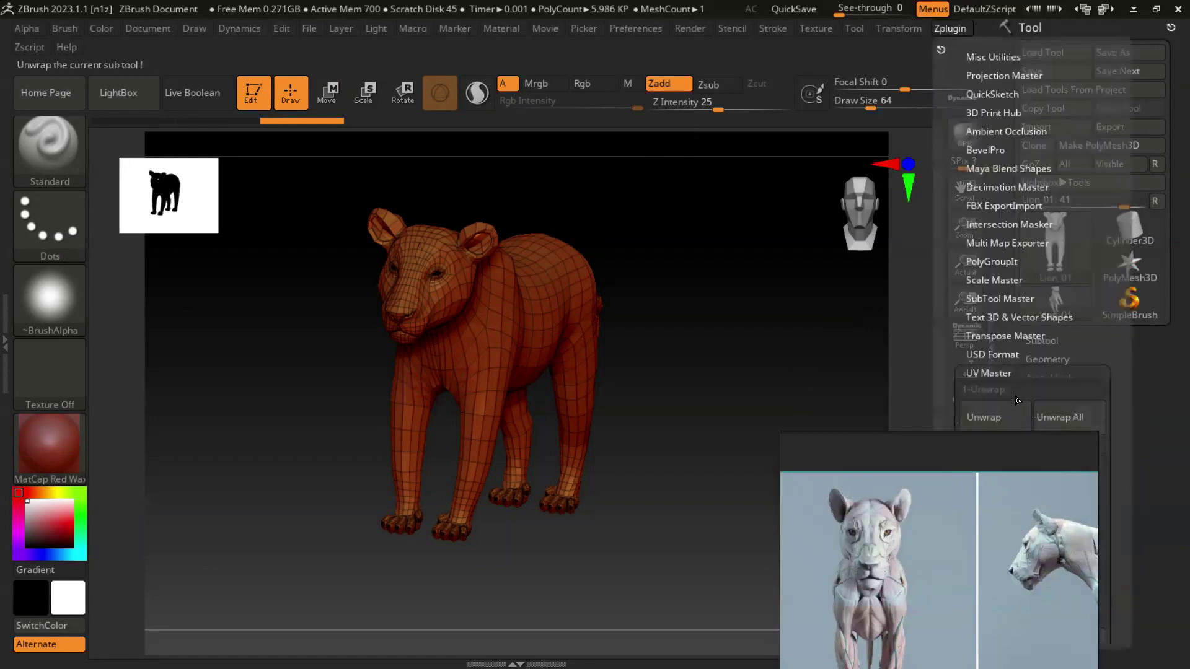
click(996, 420)
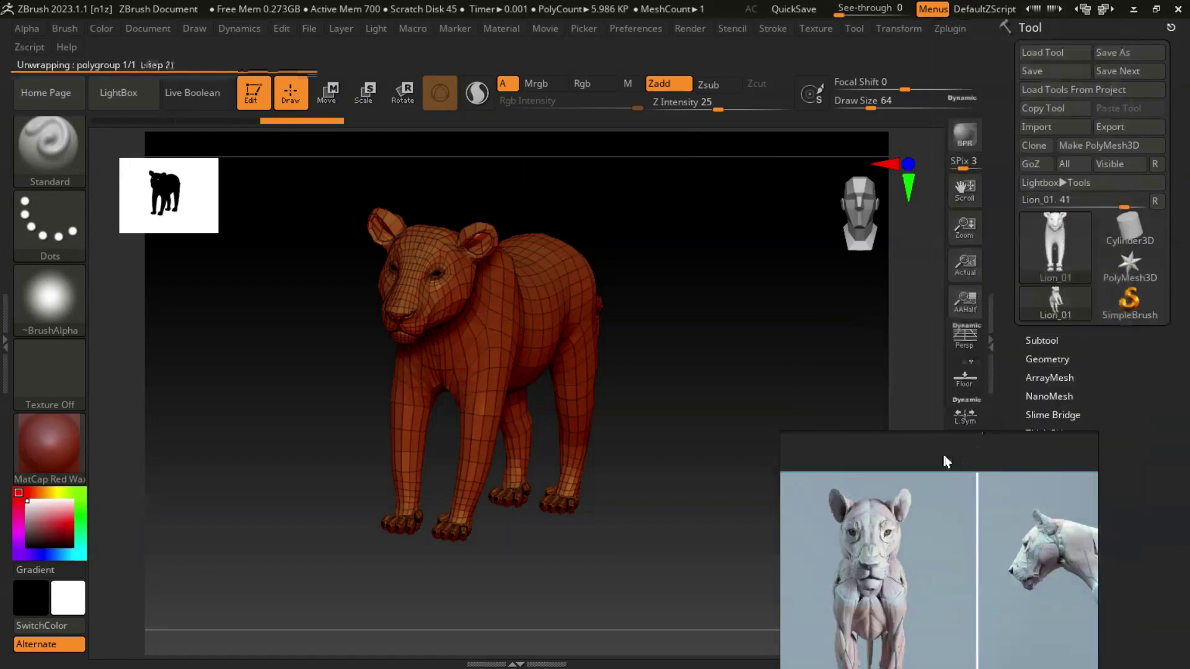
drag(928, 454, 159, 370)
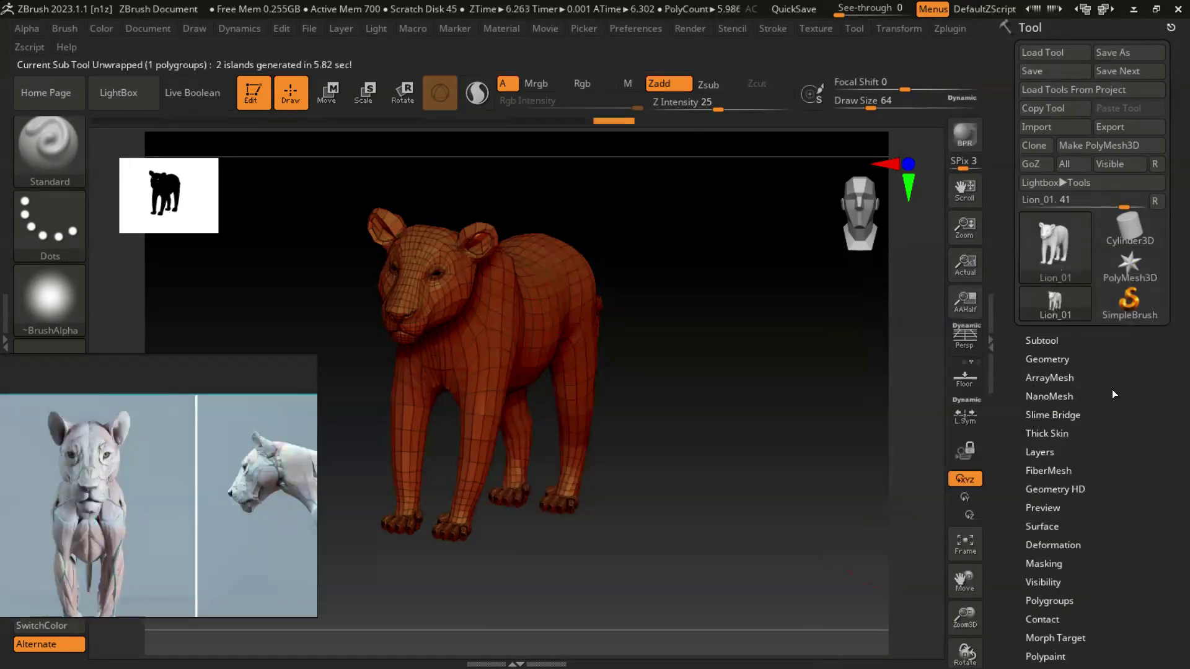
scroll(1113, 391, down, 5)
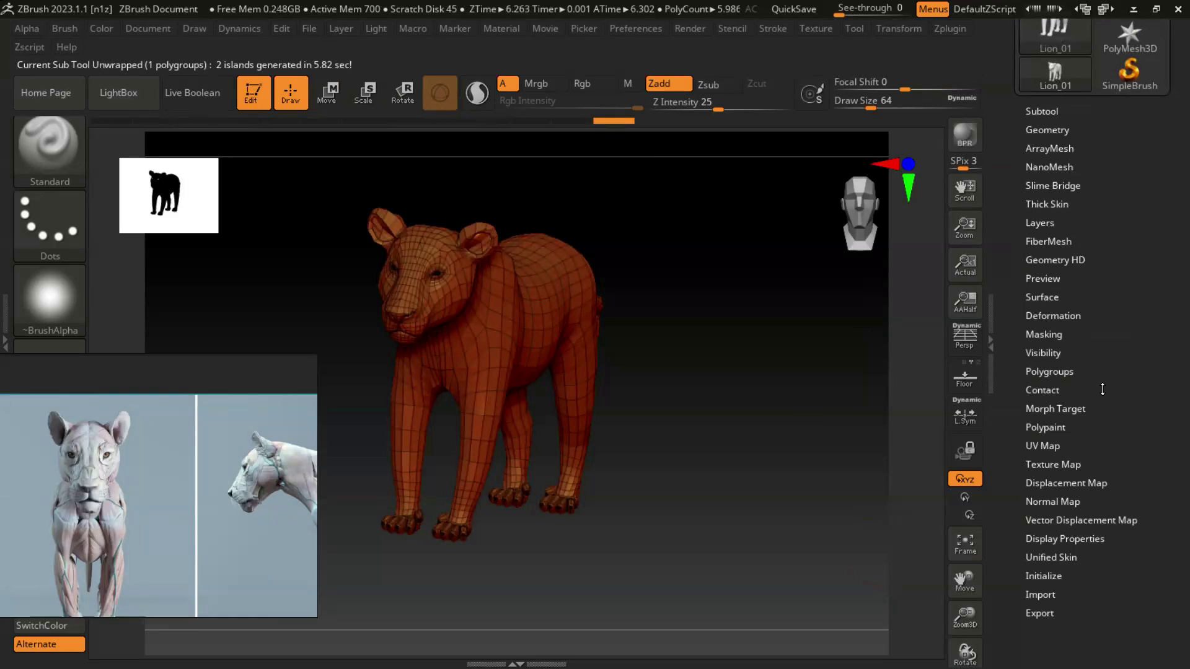
Preview the lion's flattened UV layout with Morph UV, and return to the 3D model.
click(1045, 447)
click(1048, 466)
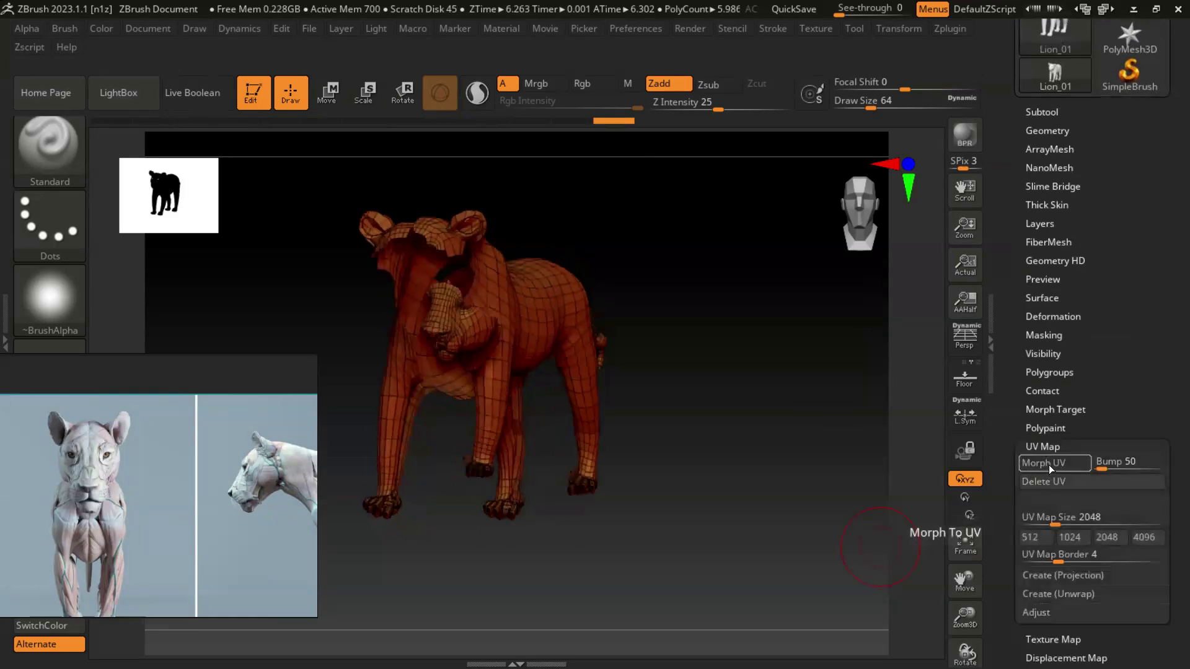
drag(765, 308, 789, 313)
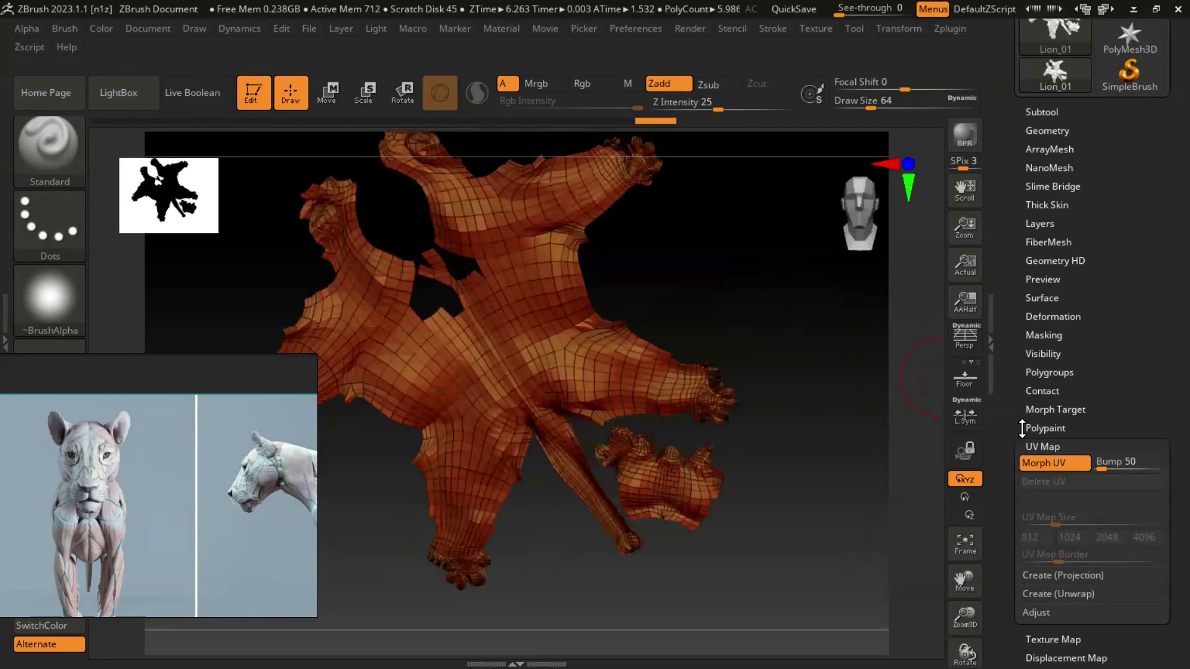
click(1054, 463)
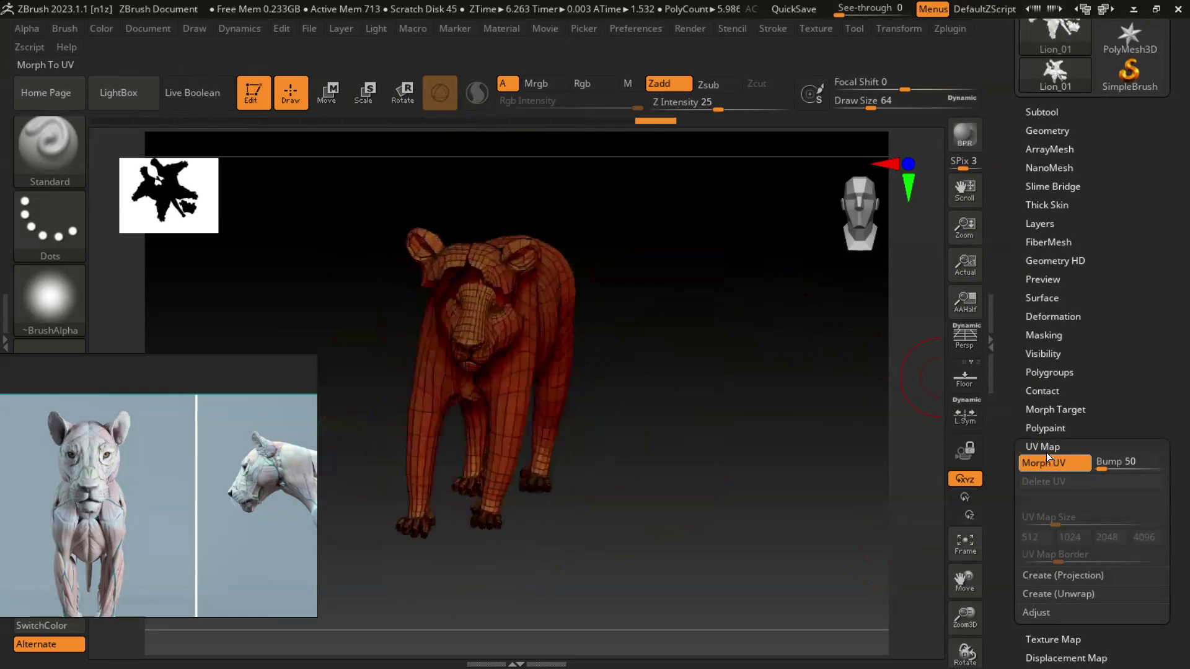
drag(682, 345, 738, 367)
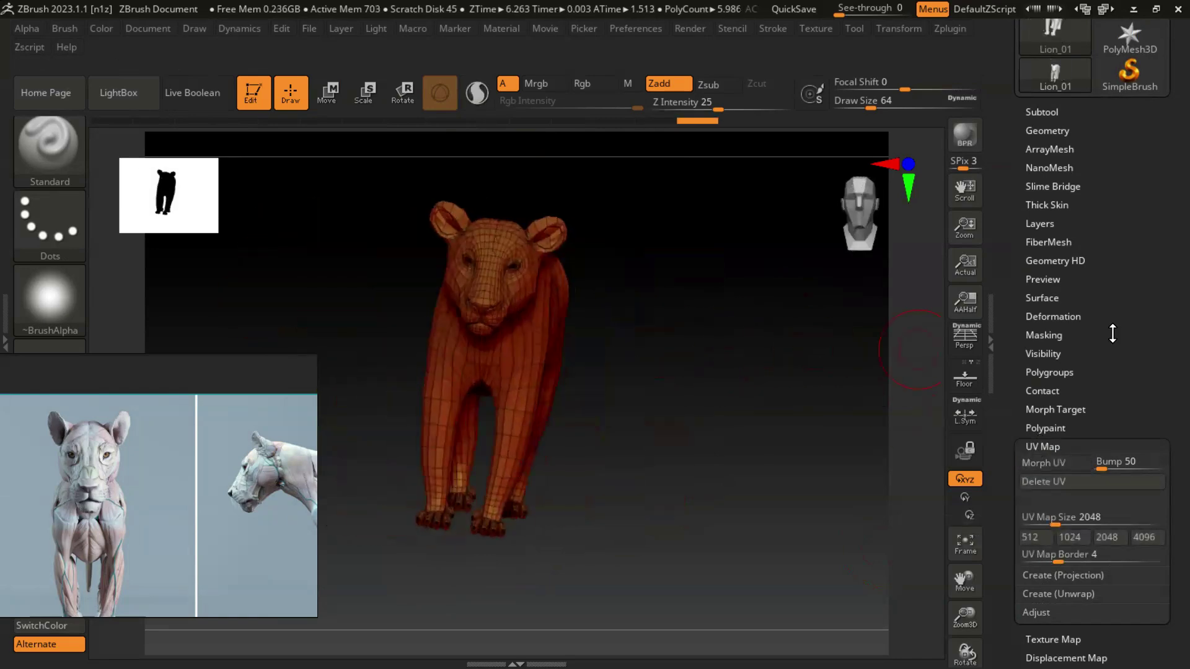
Hide the lion's polygon wireframe and open its Geometry settings.
scroll(1145, 310, up, 2)
scroll(1144, 310, up, 4)
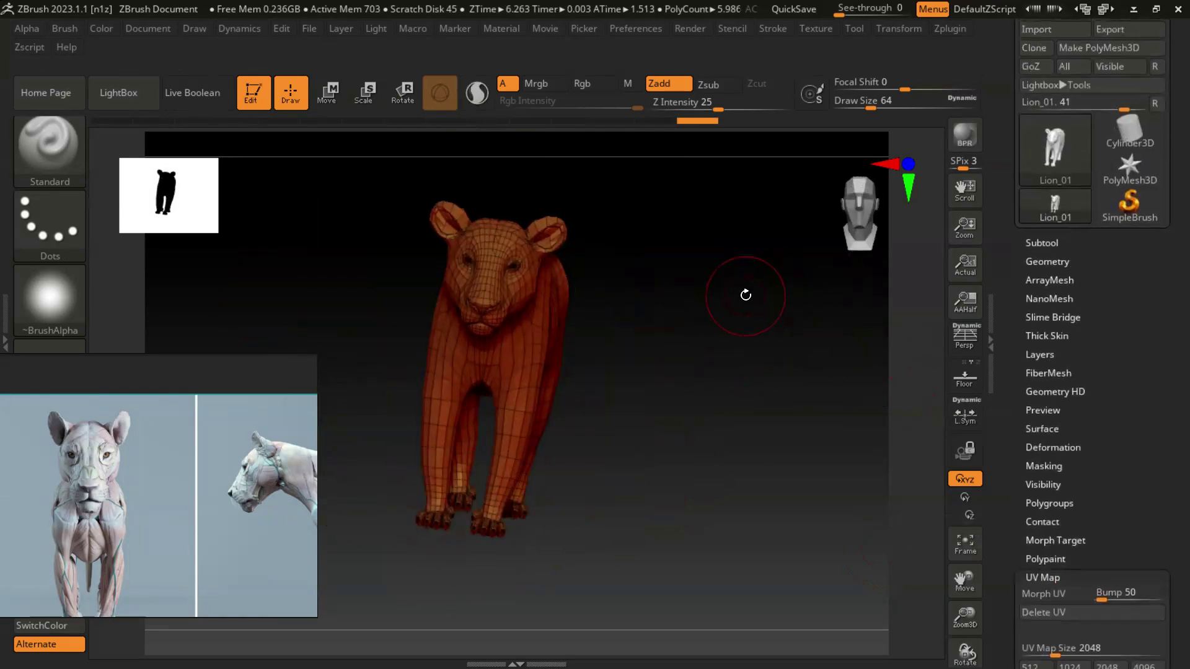
key(shift)
key(shift+f)
key(shift+f)
key(shift+f)
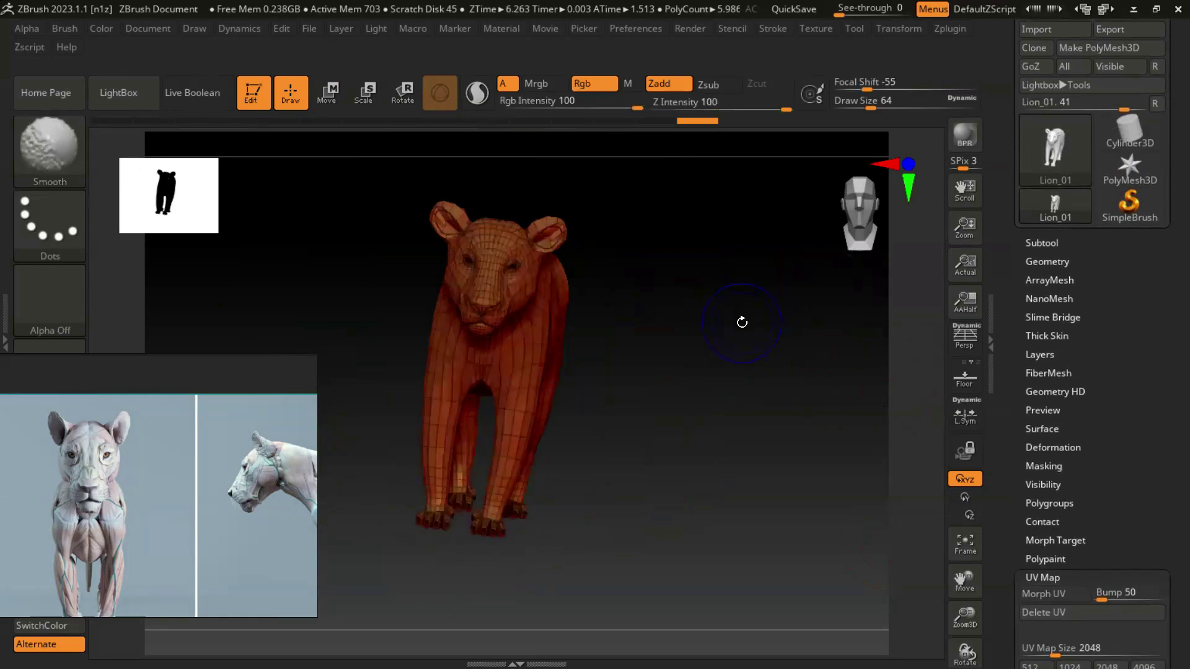
click(1048, 261)
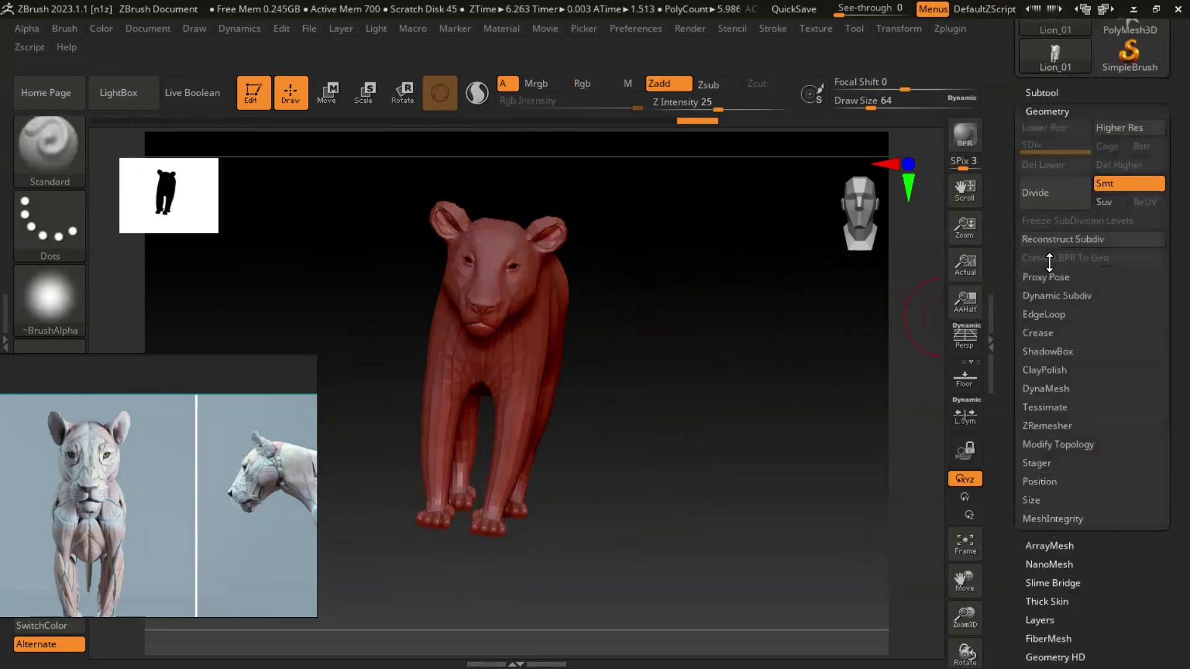
Apply the MatCap Gray material to the lion, moving the reference image clear of the material picker.
drag(109, 370, 231, 415)
click(57, 442)
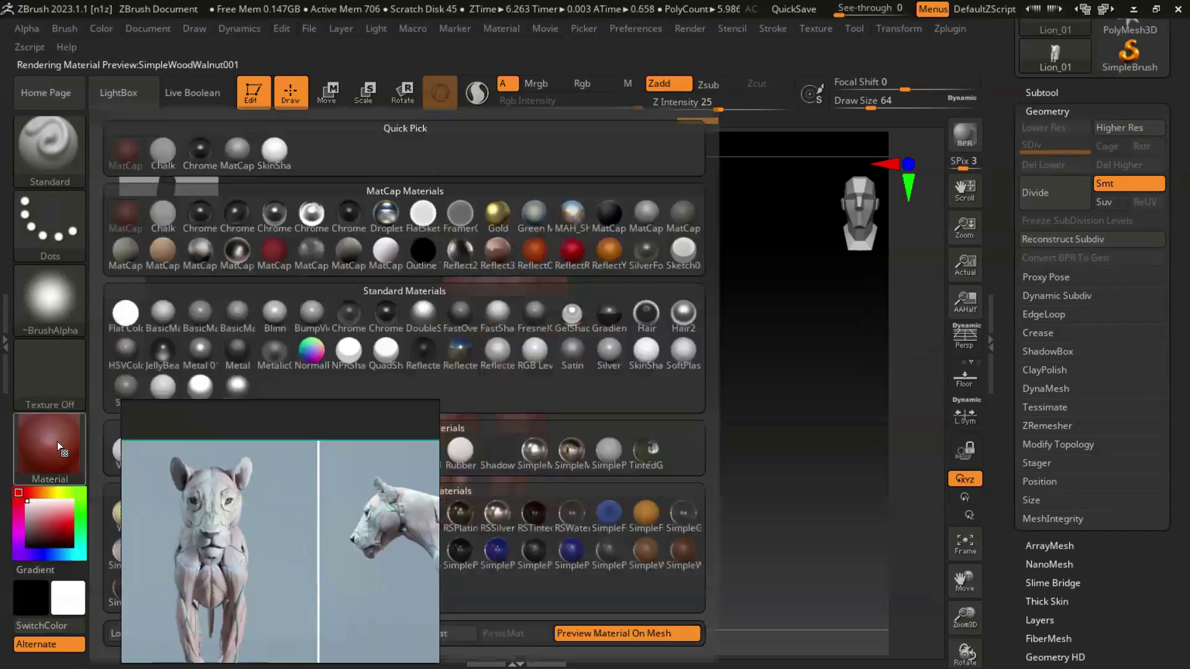
click(645, 217)
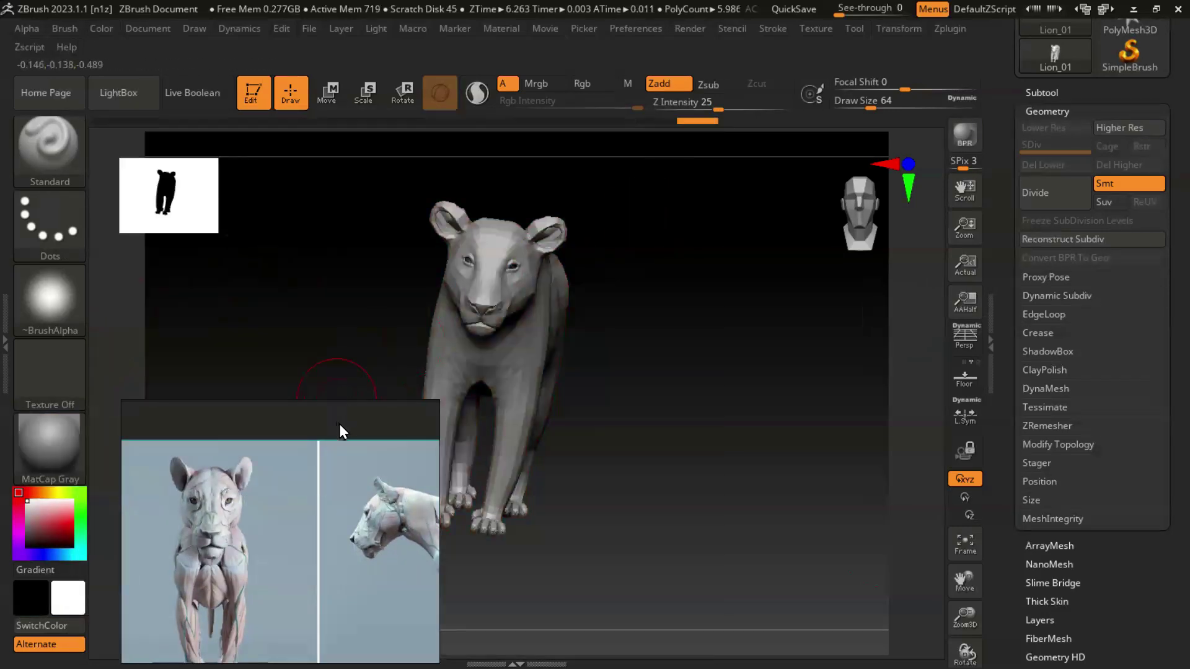
drag(257, 403, 240, 422)
drag(738, 372, 886, 375)
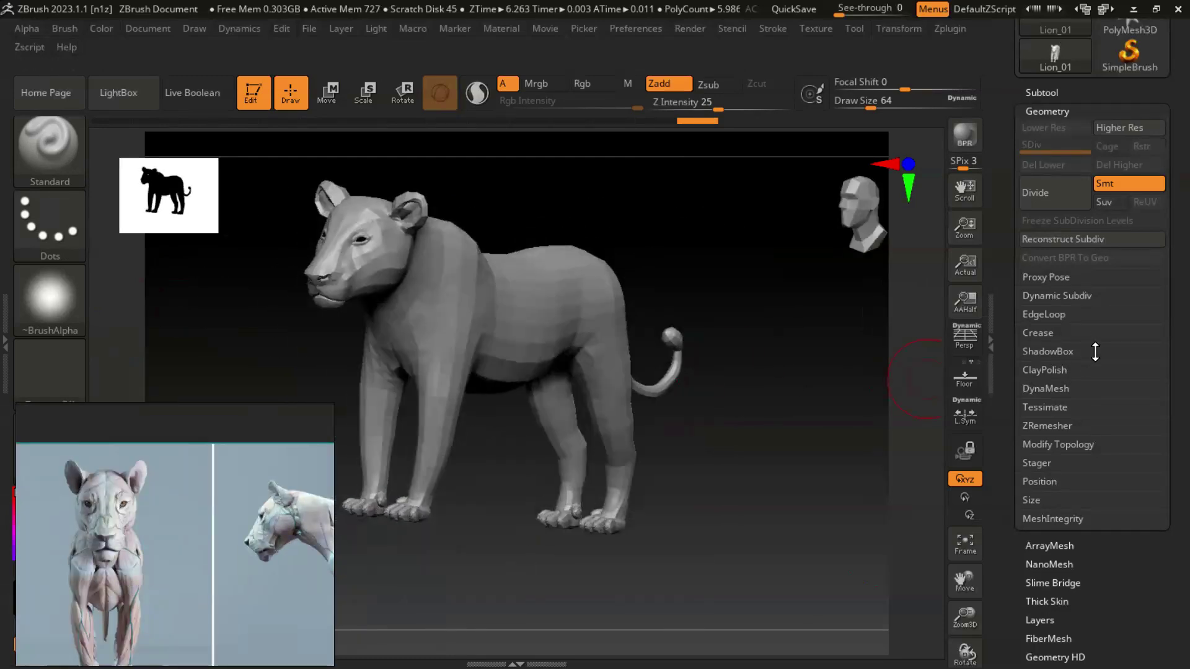
Divide the lion mesh up to subdivision level 4 with smoothing on.
click(1044, 197)
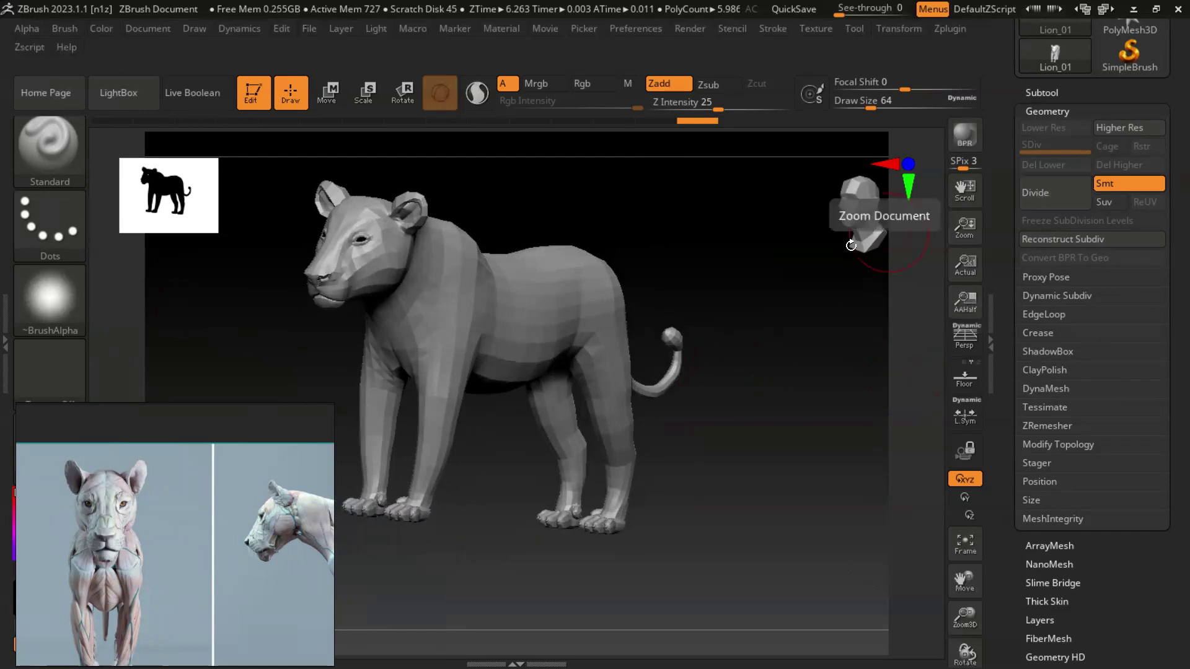
click(1049, 194)
click(1049, 195)
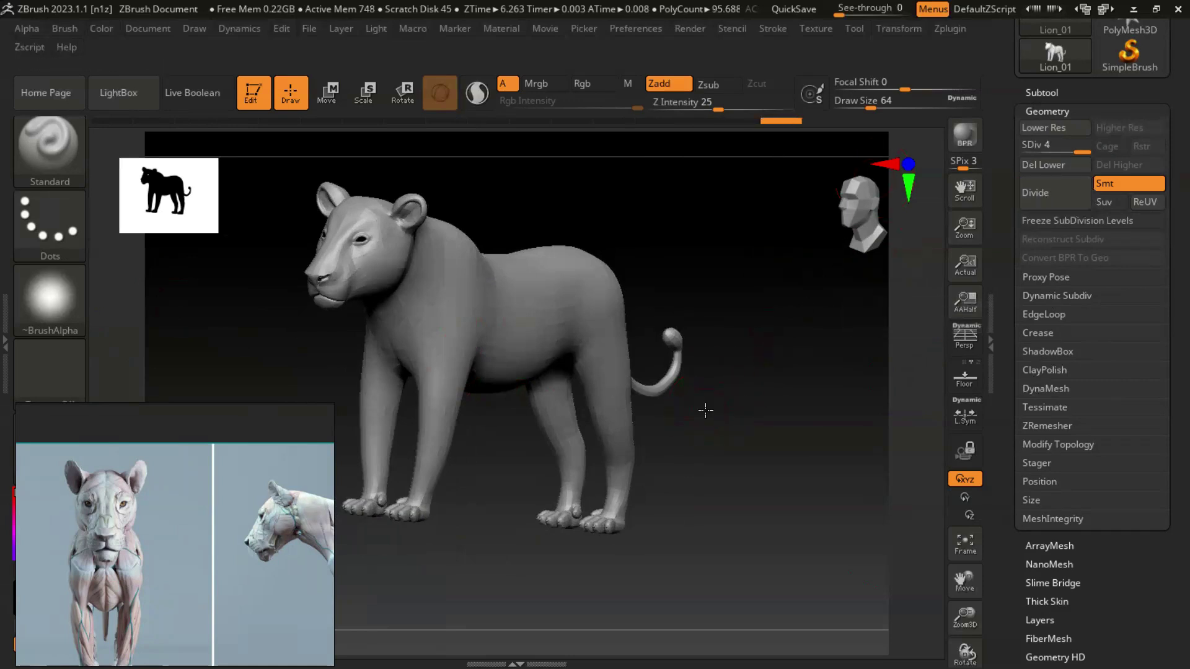
Move the anatomy reference image to the other side of the lion and compare both from the front.
drag(706, 408, 740, 422)
drag(189, 431, 1005, 413)
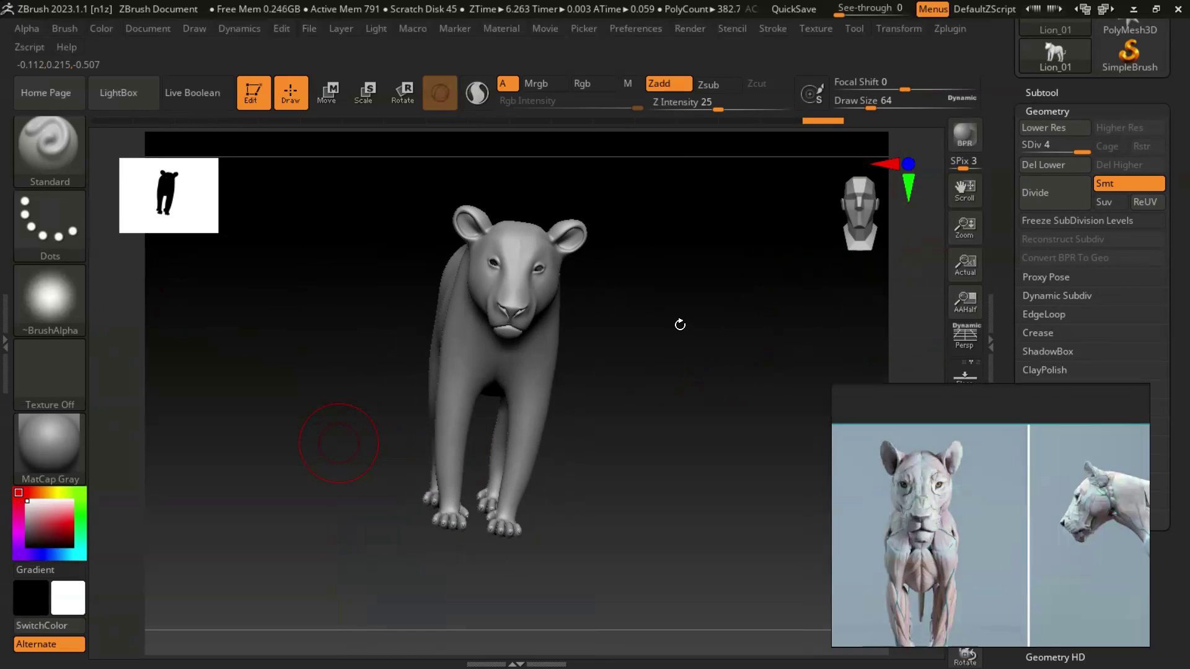
drag(680, 324, 650, 351)
drag(669, 462, 719, 273)
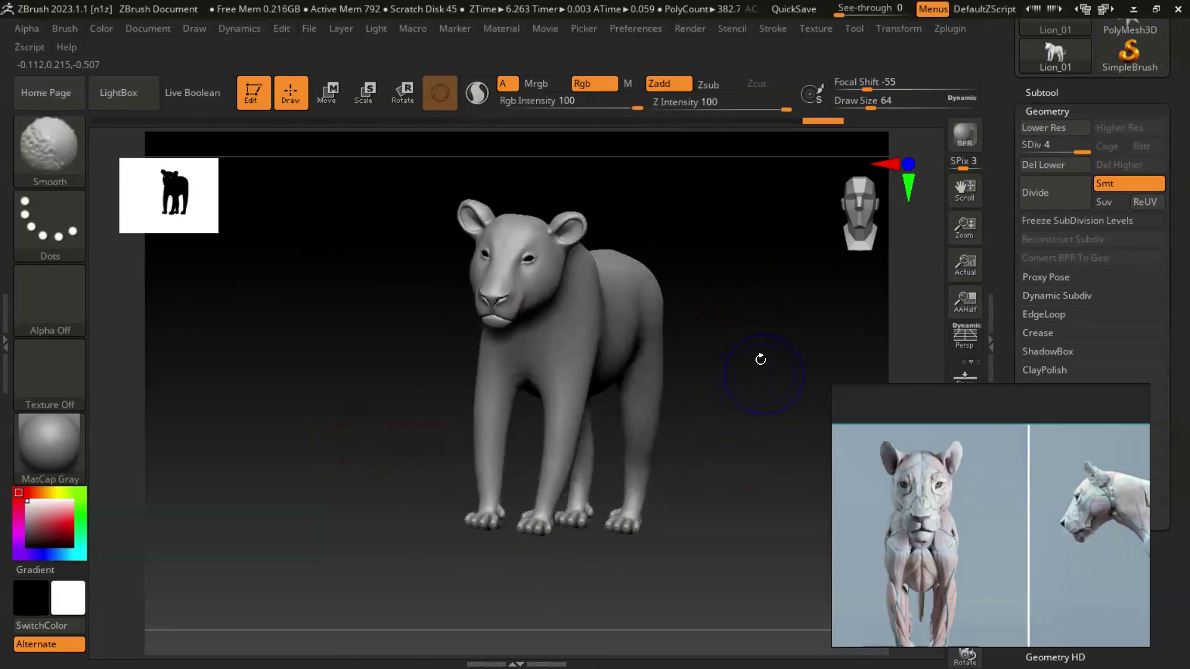
shift+drag(757, 354, 712, 353)
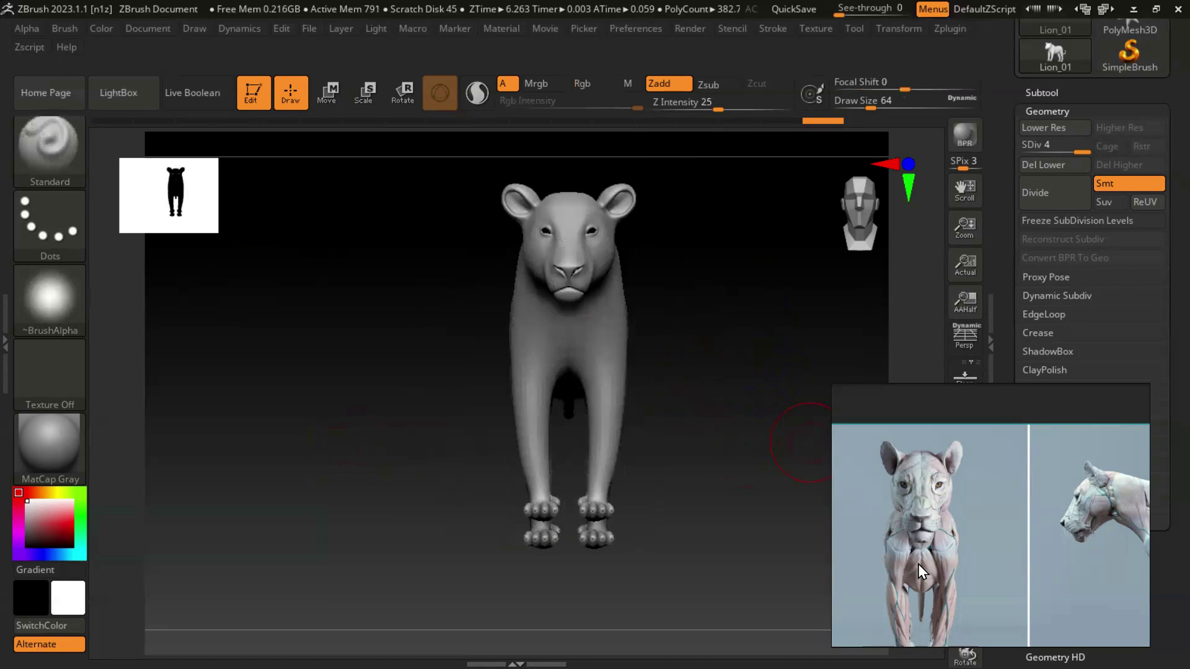
drag(966, 398, 958, 305)
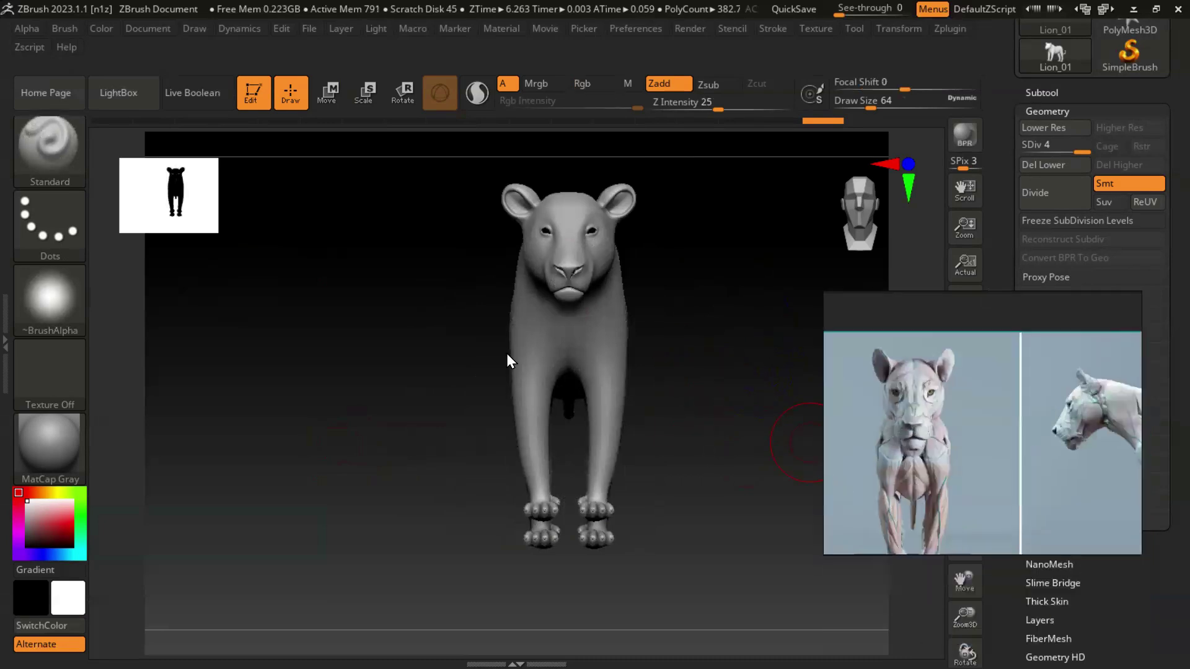
mouse_move(693, 382)
mouse_down()
mouse_move(677, 382)
mouse_move(753, 417)
mouse_up()
Choose the ClayBuildup brush and reduce its draw size to 32.
key(space)
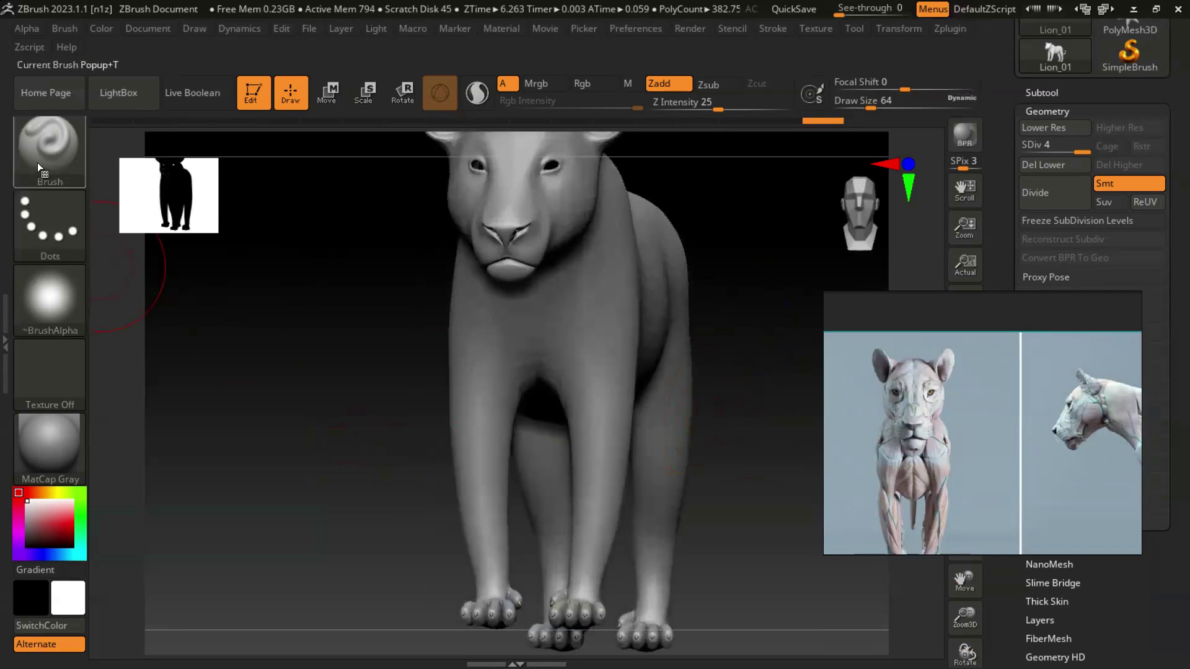
click(38, 167)
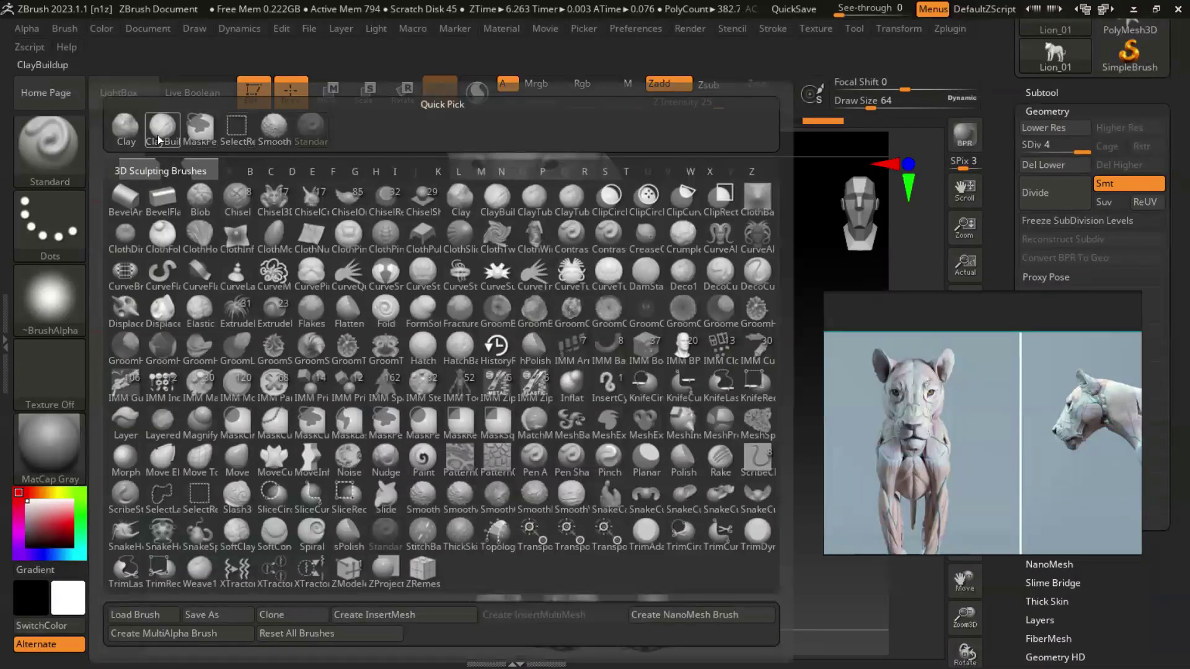
click(162, 133)
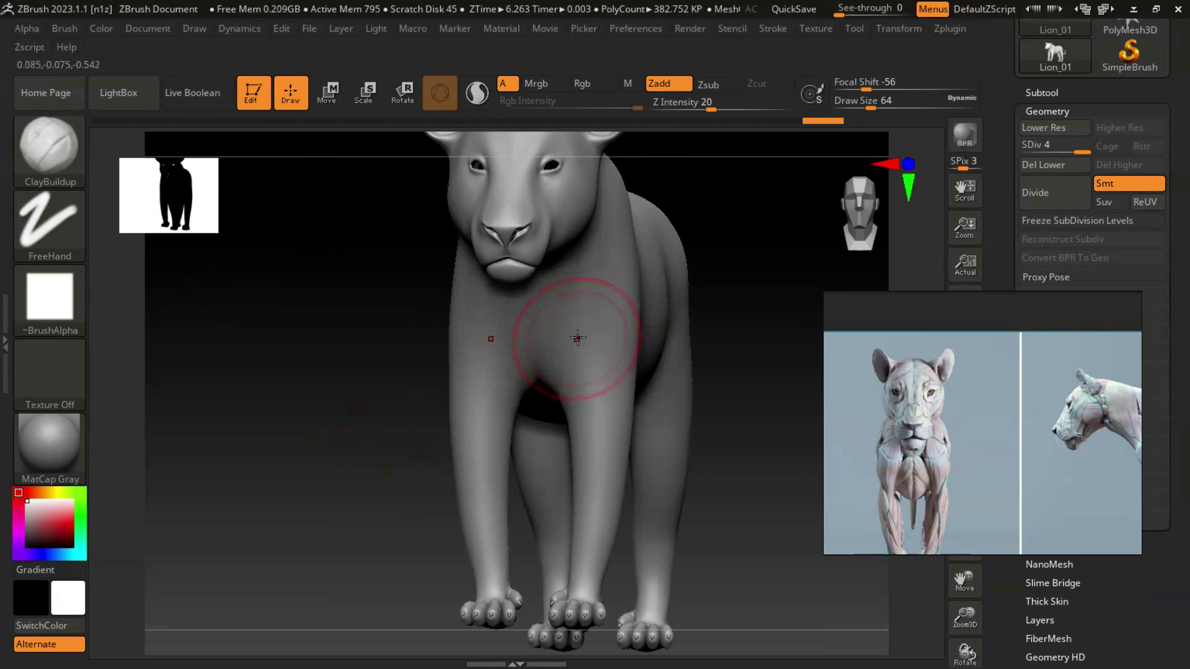
key([)
key([)
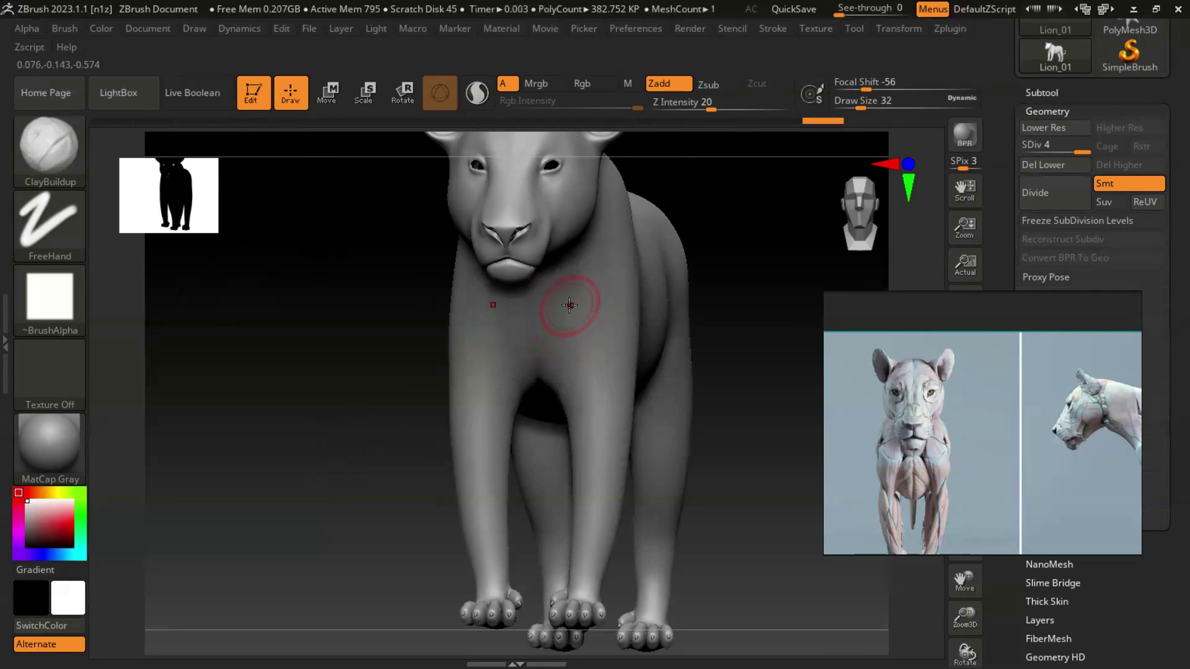
Try building up the chest and upper forelegs with ClayBuildup at Z Intensity 20, and undo the stroke.
drag(773, 398, 806, 413)
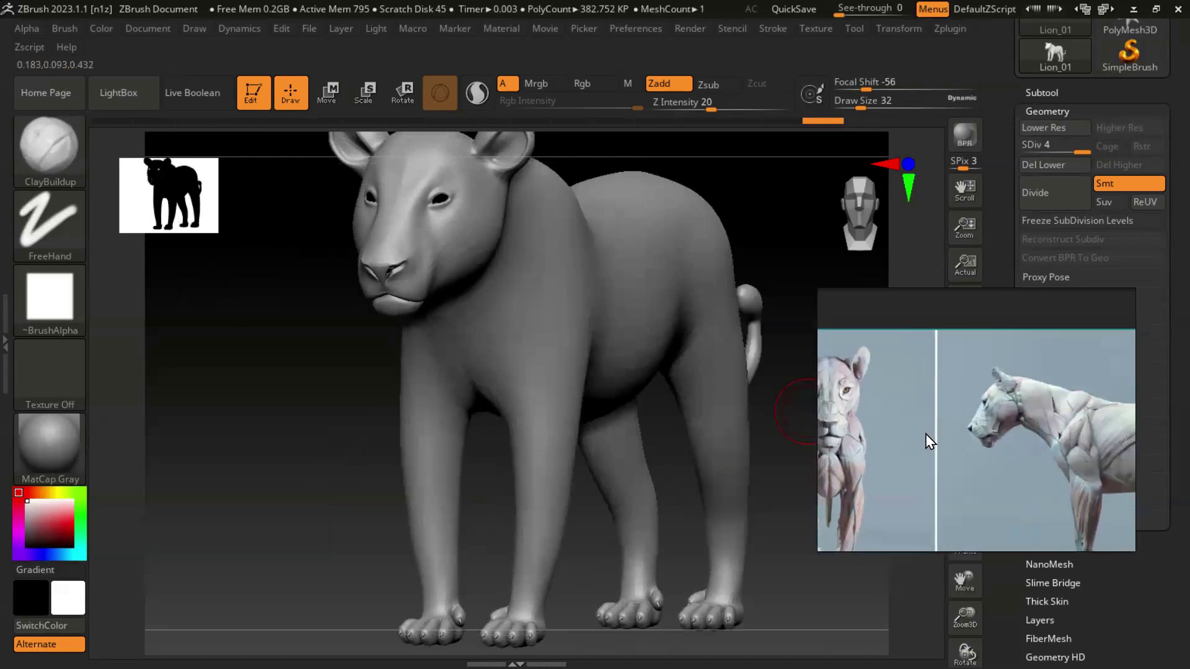
drag(282, 391, 273, 380)
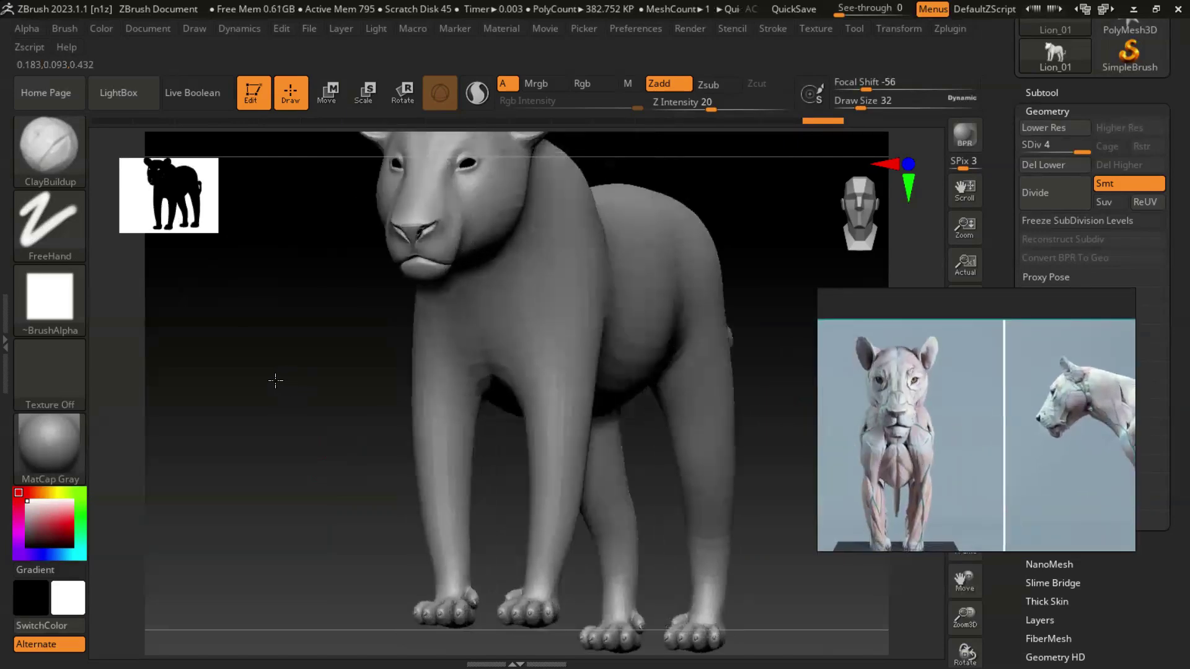
drag(532, 283, 549, 397)
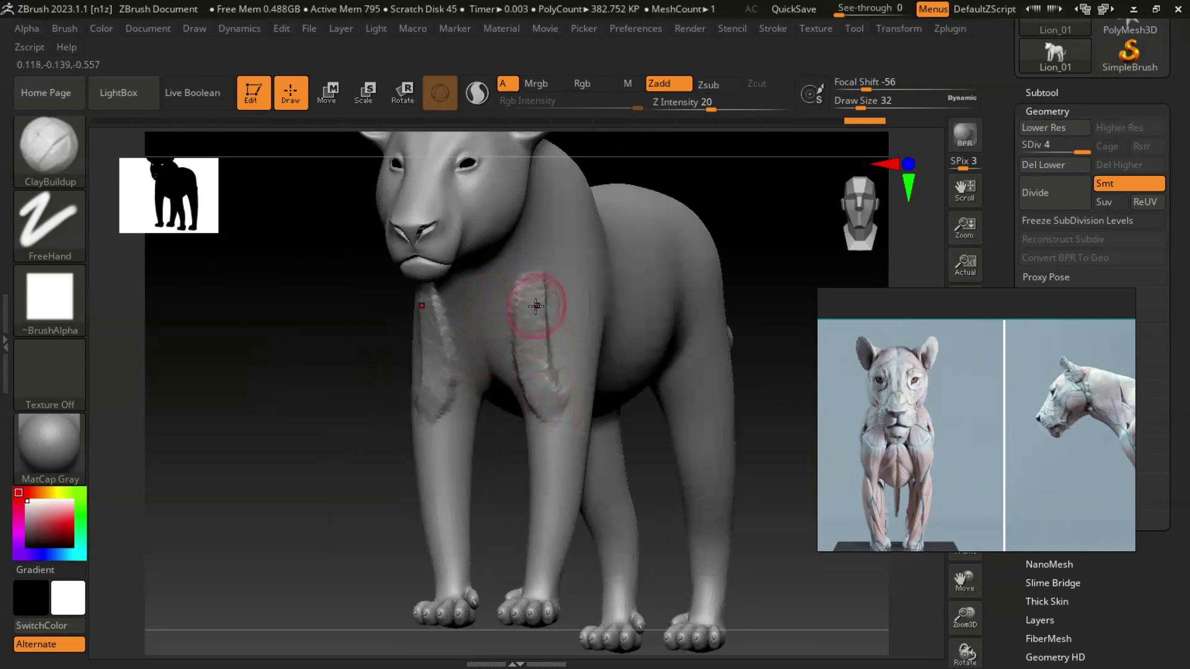
key(ctrl+z)
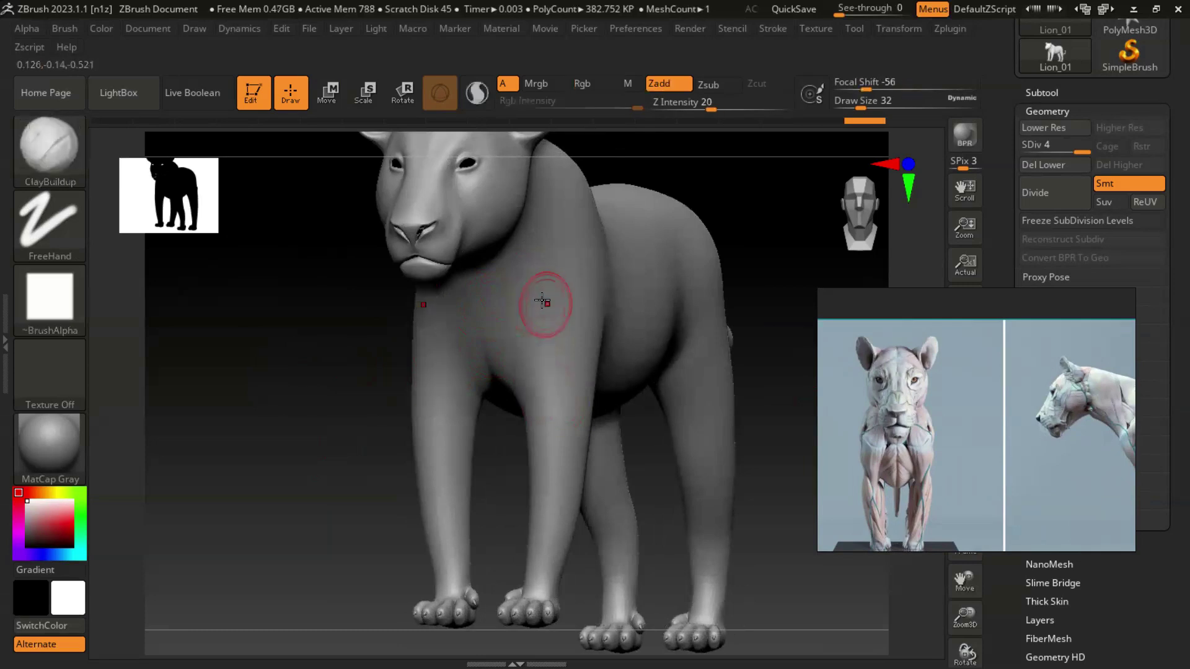
Set the ClayBuildup Z Intensity to 3, and build up and smooth the shoulder muscles flanking the chest.
click(666, 106)
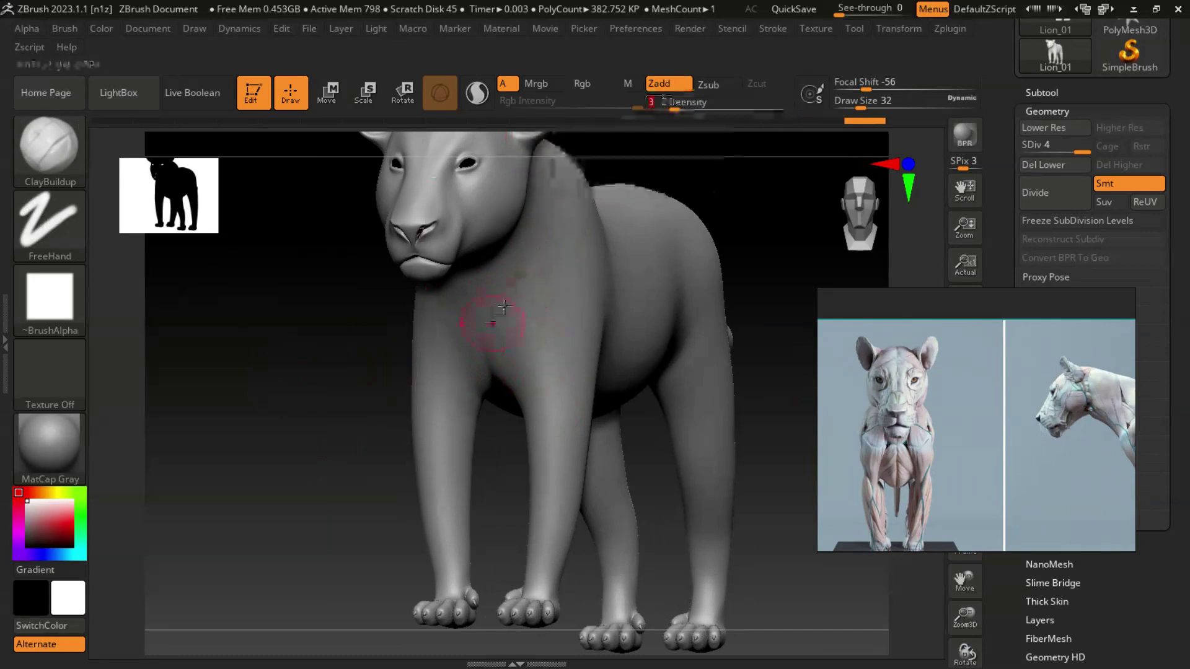
drag(282, 398, 285, 404)
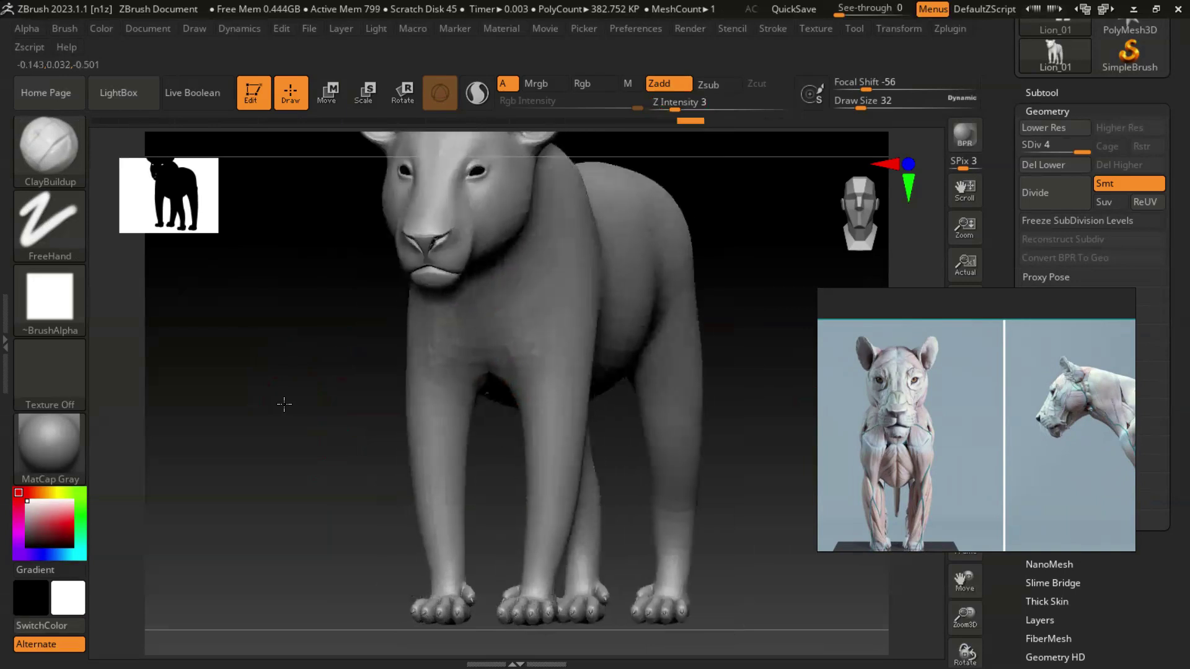
mouse_move(690, 432)
right_down()
mouse_move(713, 433)
mouse_move(696, 425)
right_up()
mouse_move(623, 286)
mouse_down()
mouse_move(622, 326)
mouse_move(611, 314)
mouse_move(622, 317)
mouse_move(625, 409)
mouse_up()
drag(638, 359, 610, 357)
mouse_move(613, 308)
mouse_down()
mouse_move(622, 353)
mouse_move(609, 401)
mouse_up()
shift+drag(611, 320, 610, 367)
Carve the inner grooves between the chest and the shoulder muscles with the DamStandard brush at draw size 24.
key(bracketleft)
drag(763, 450, 787, 453)
click(50, 149)
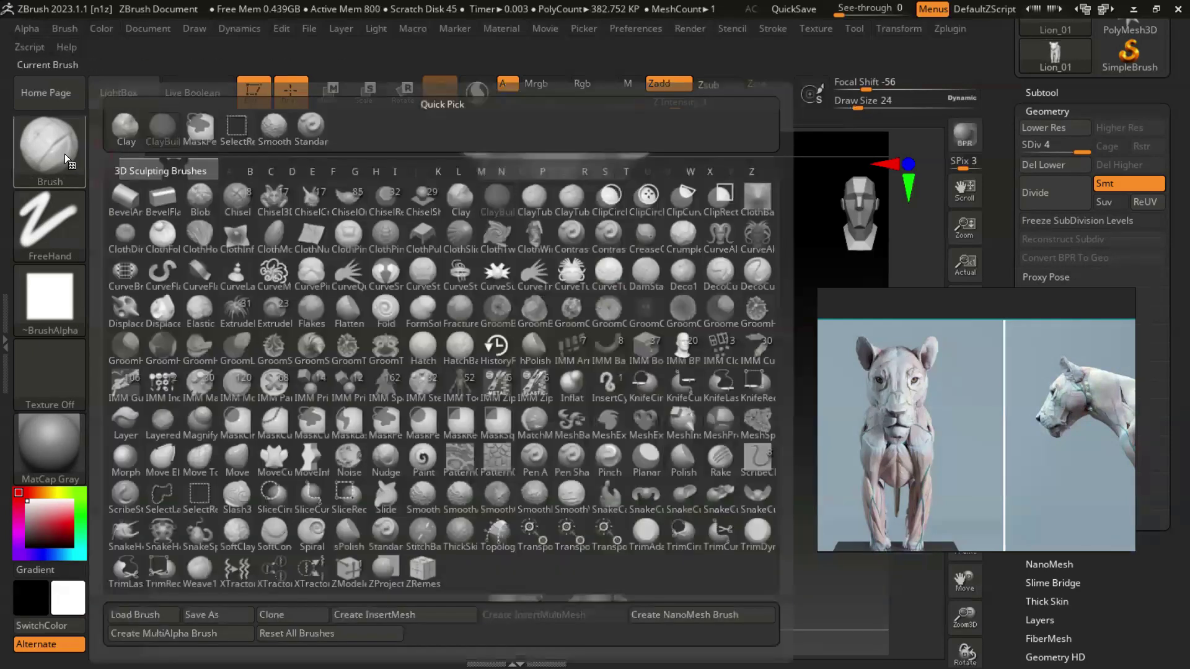
key(d)
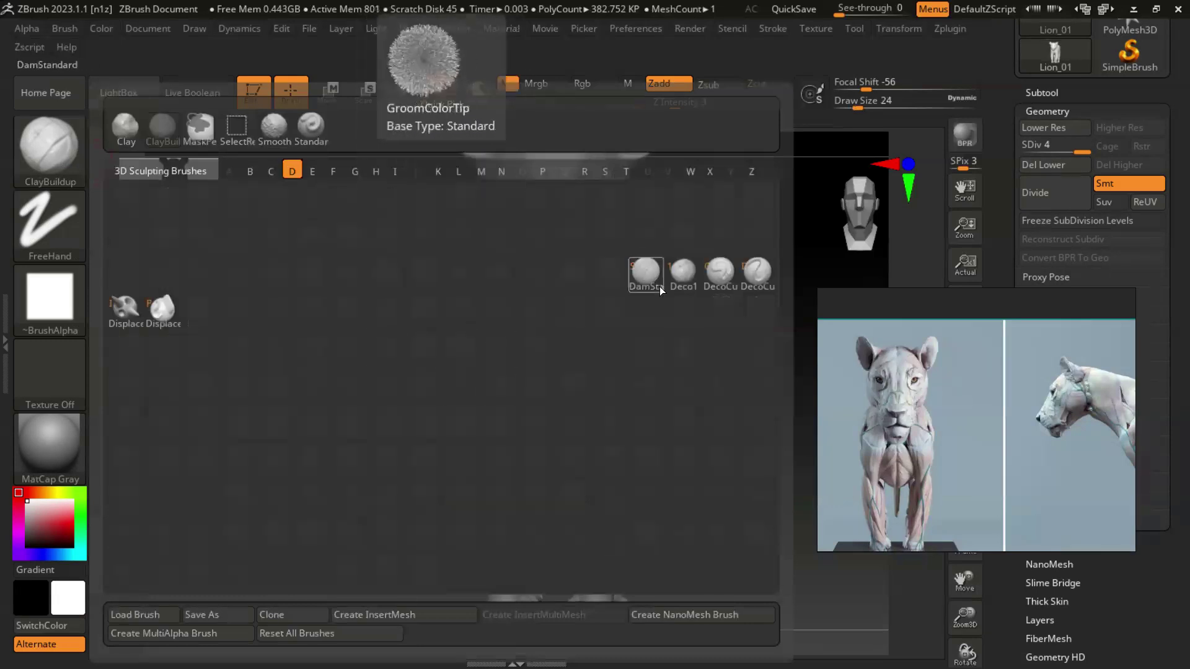
key(s)
drag(721, 378, 700, 356)
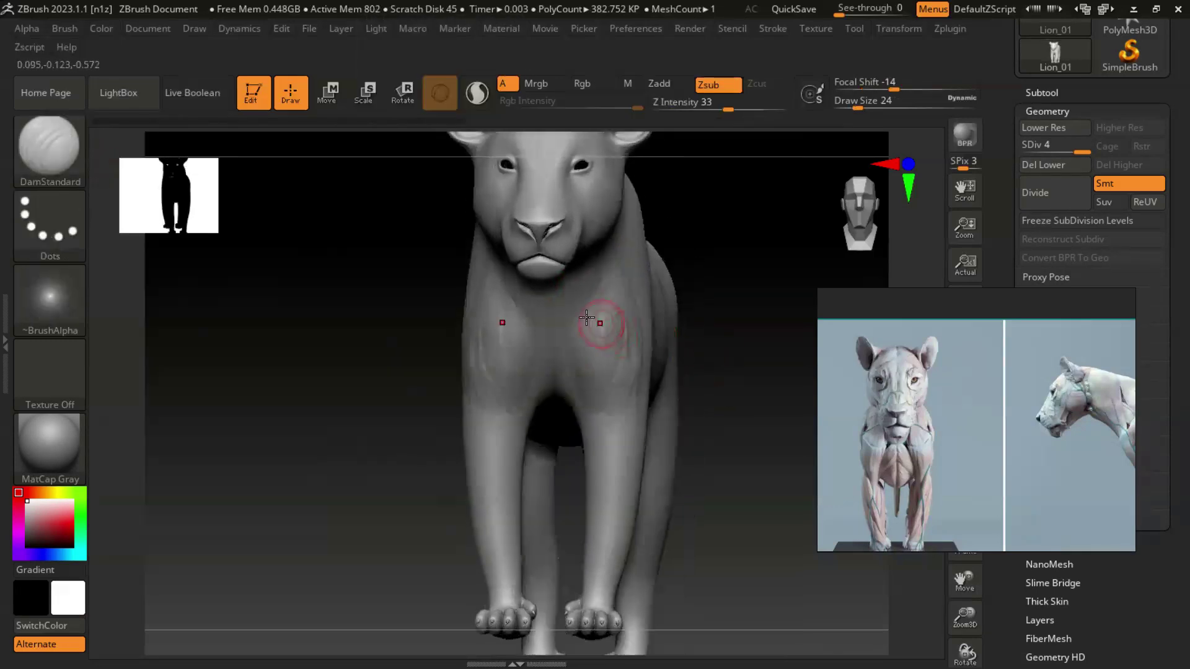
drag(568, 324, 574, 335)
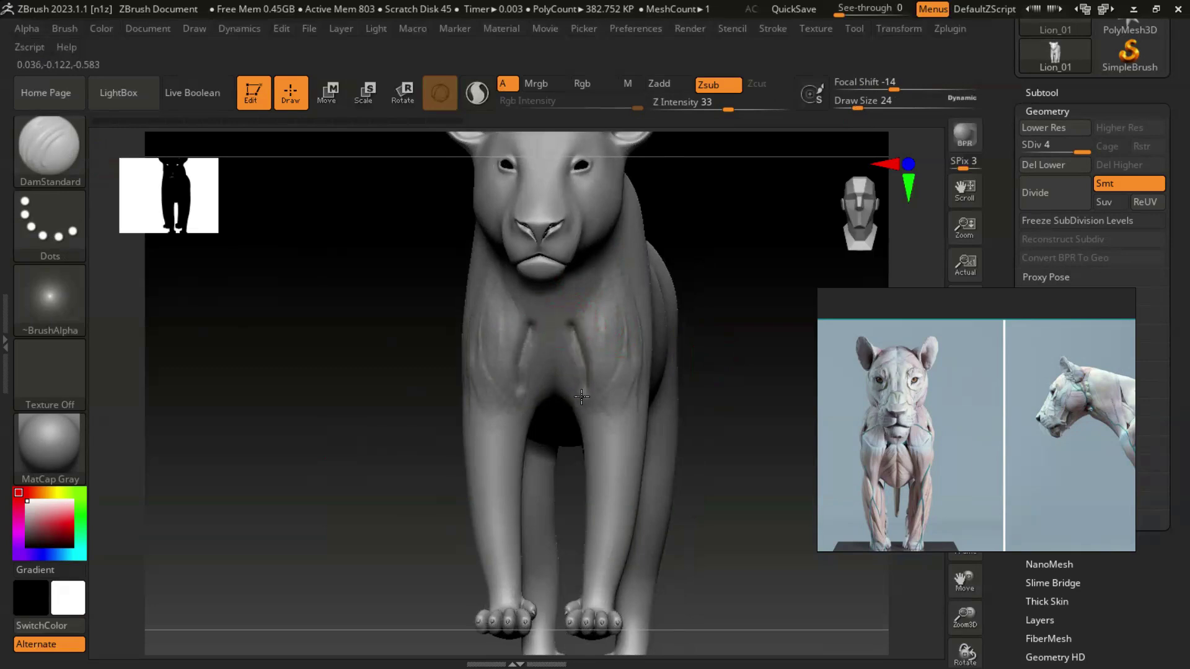
drag(579, 403, 581, 398)
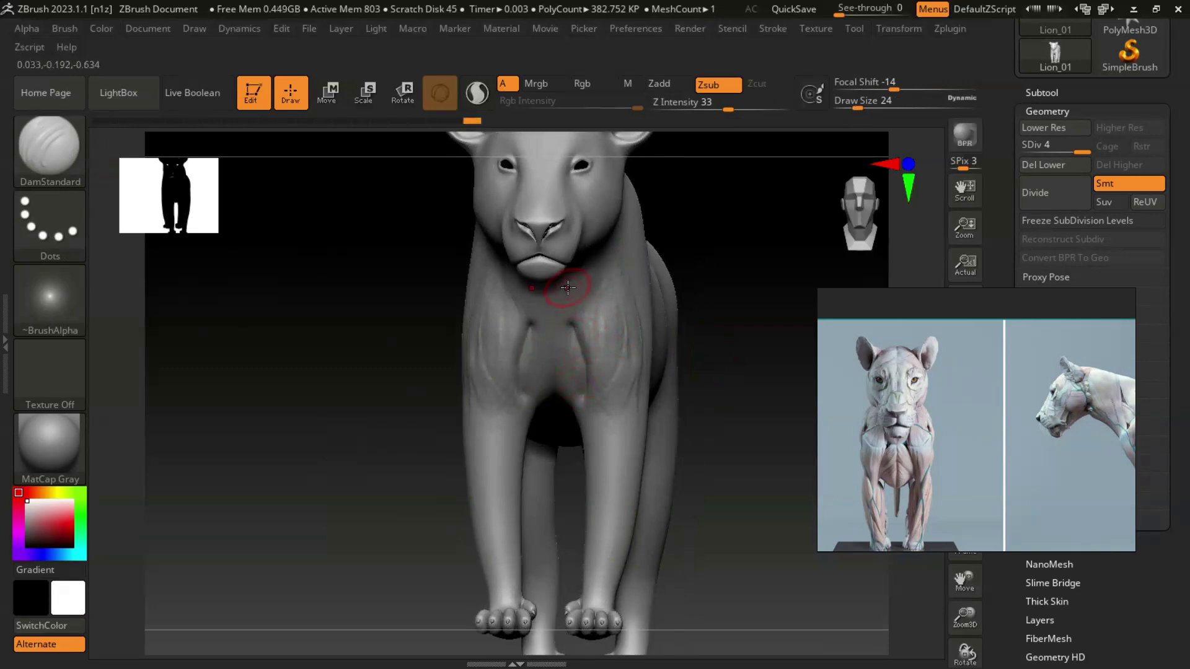
Carve the upper and outer contours of the shoulder muscles with DamStandard, and smooth the creases.
drag(525, 353, 594, 367)
mouse_move(750, 425)
mouse_down()
mouse_move(775, 421)
mouse_move(757, 404)
mouse_move(738, 425)
mouse_move(759, 395)
mouse_move(755, 351)
mouse_move(747, 365)
mouse_move(760, 372)
mouse_move(638, 292)
mouse_move(651, 341)
mouse_move(622, 434)
mouse_up()
drag(315, 387, 366, 396)
drag(575, 361, 634, 296)
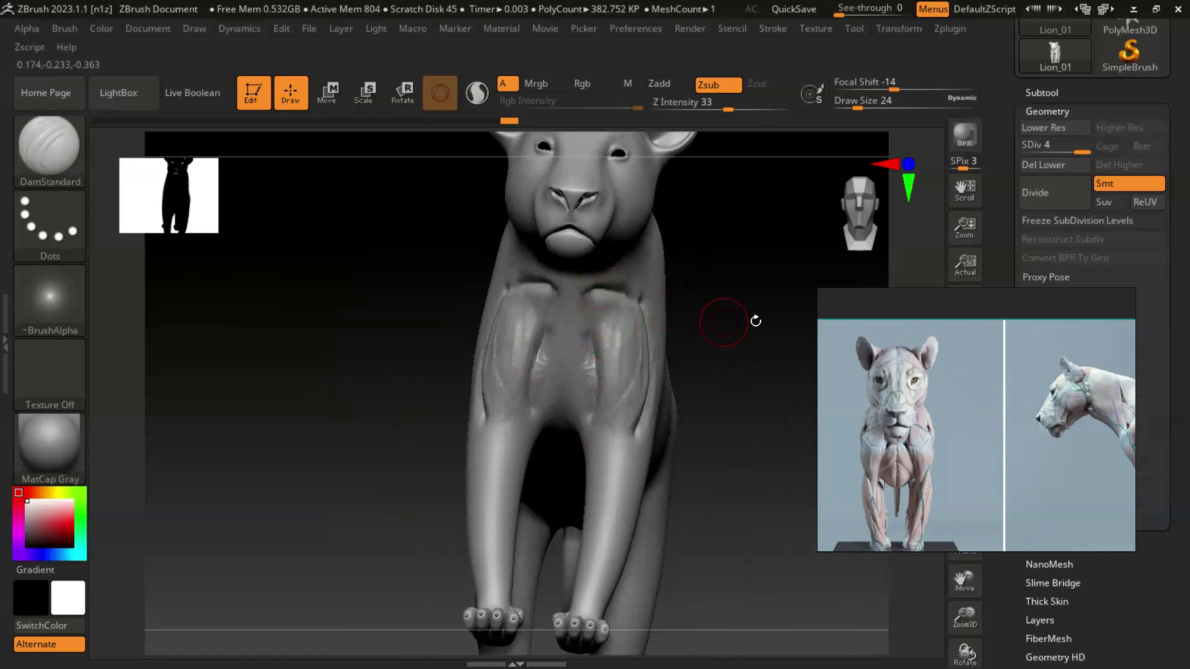
drag(754, 318, 693, 365)
shift+drag(583, 372, 621, 291)
drag(780, 428, 710, 437)
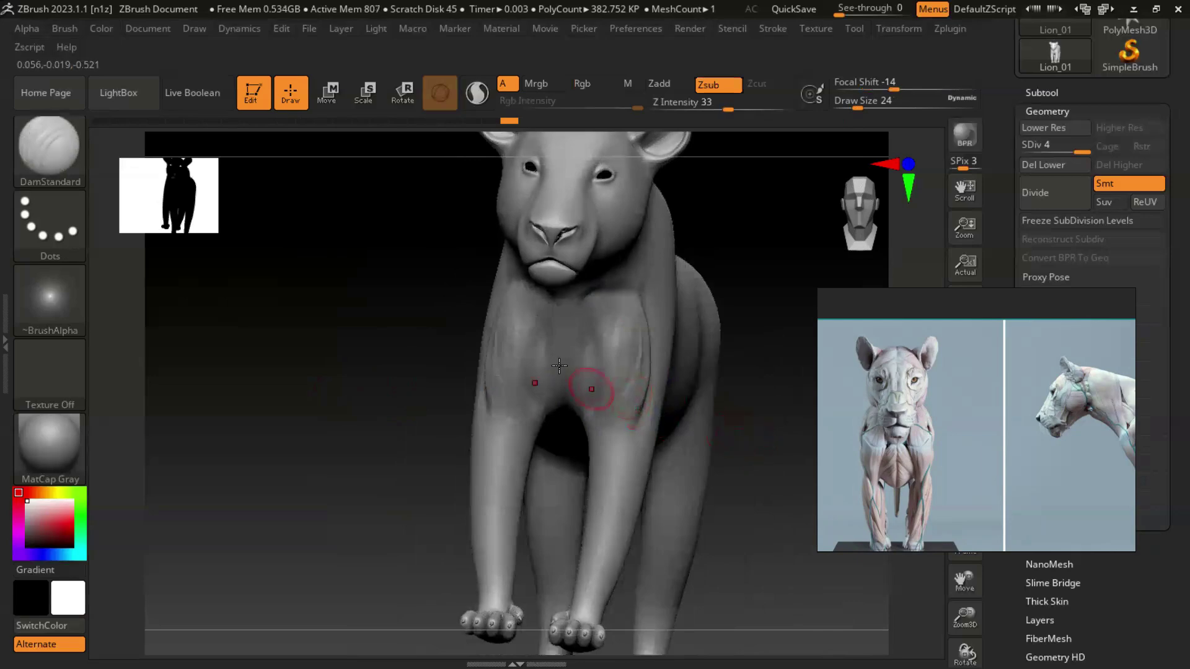
Build up the centre of the chest between the shoulder muscles with ClayBuildup at Z Intensity 3, and smooth it.
click(49, 146)
click(440, 89)
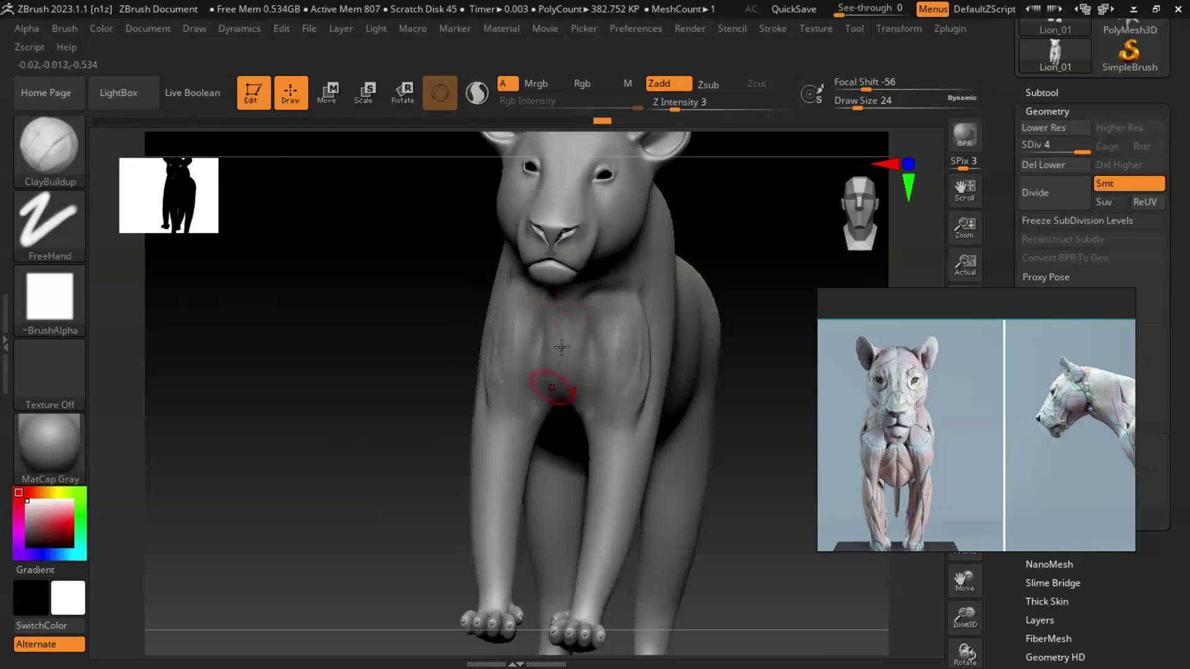
drag(758, 445, 664, 306)
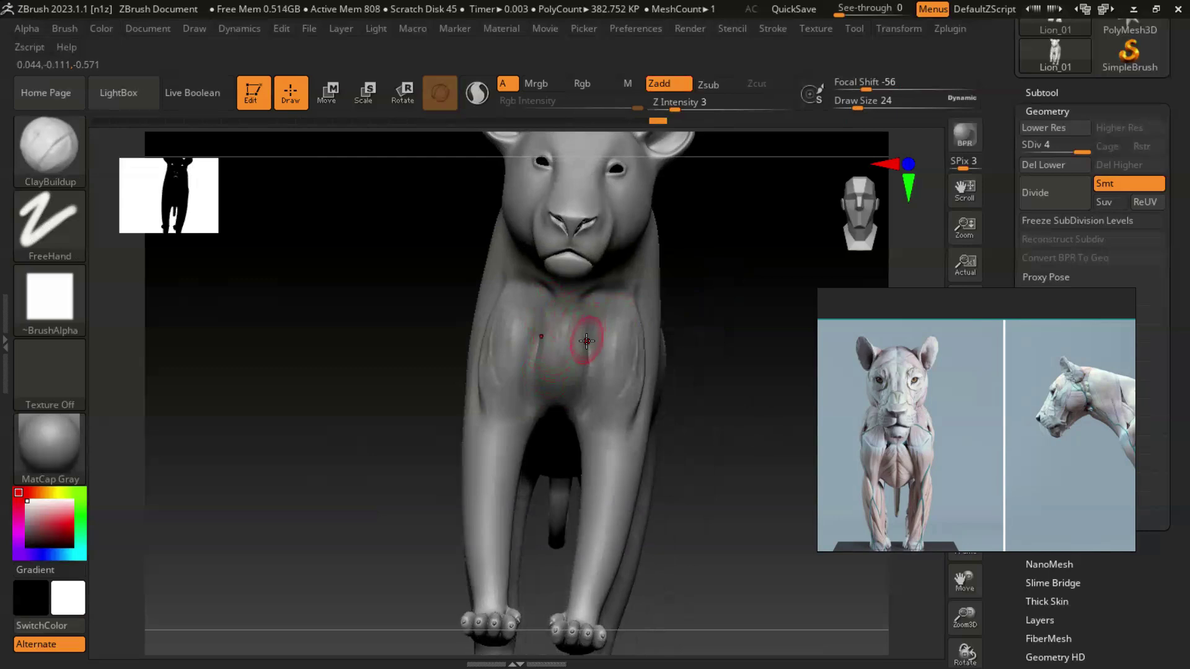
key(shift)
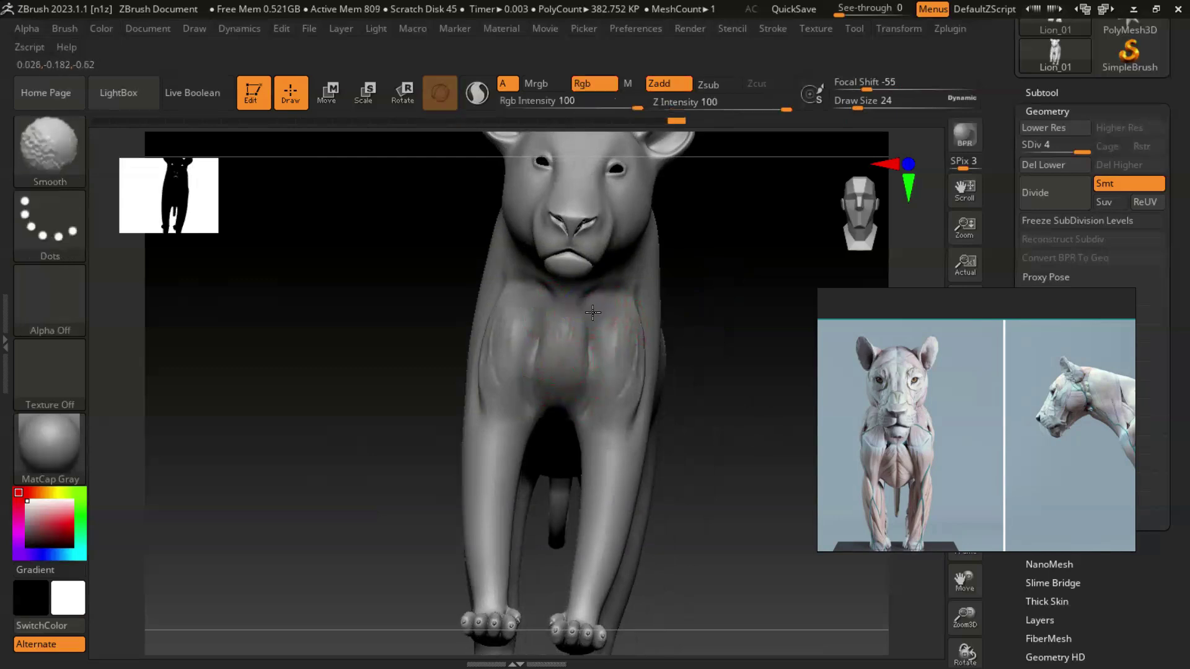
drag(793, 489, 663, 409)
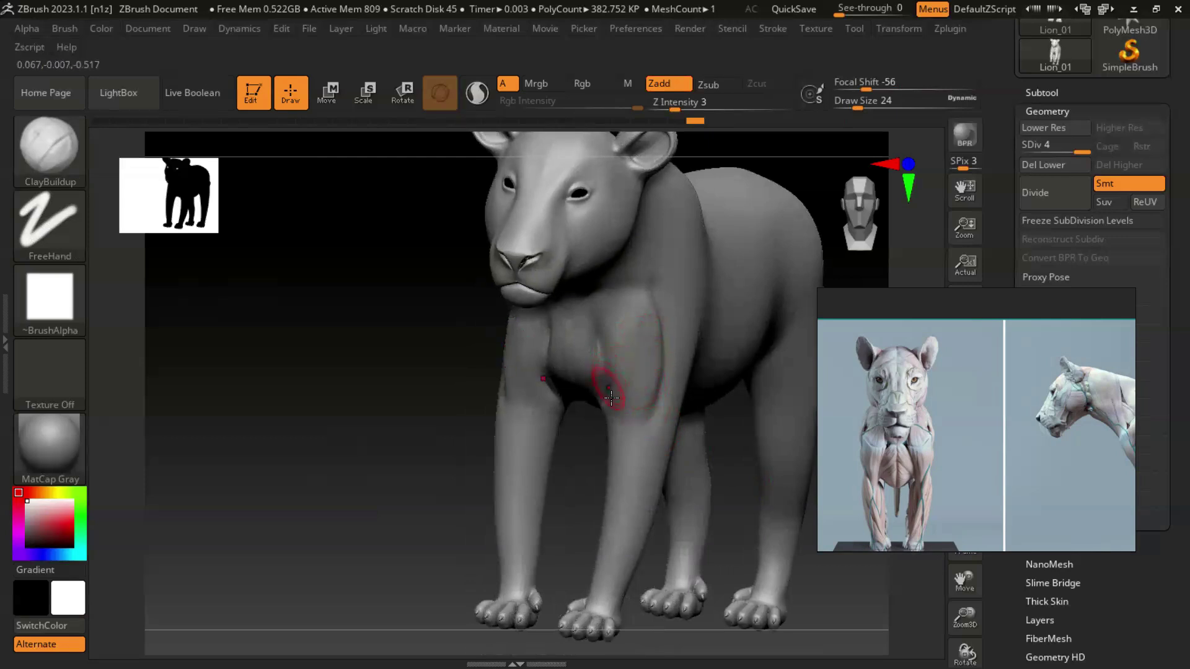
Carve the tapering lower ends of the shoulder muscles into the tops of the forelegs with DamStandard, and smooth the creases.
click(51, 148)
click(242, 134)
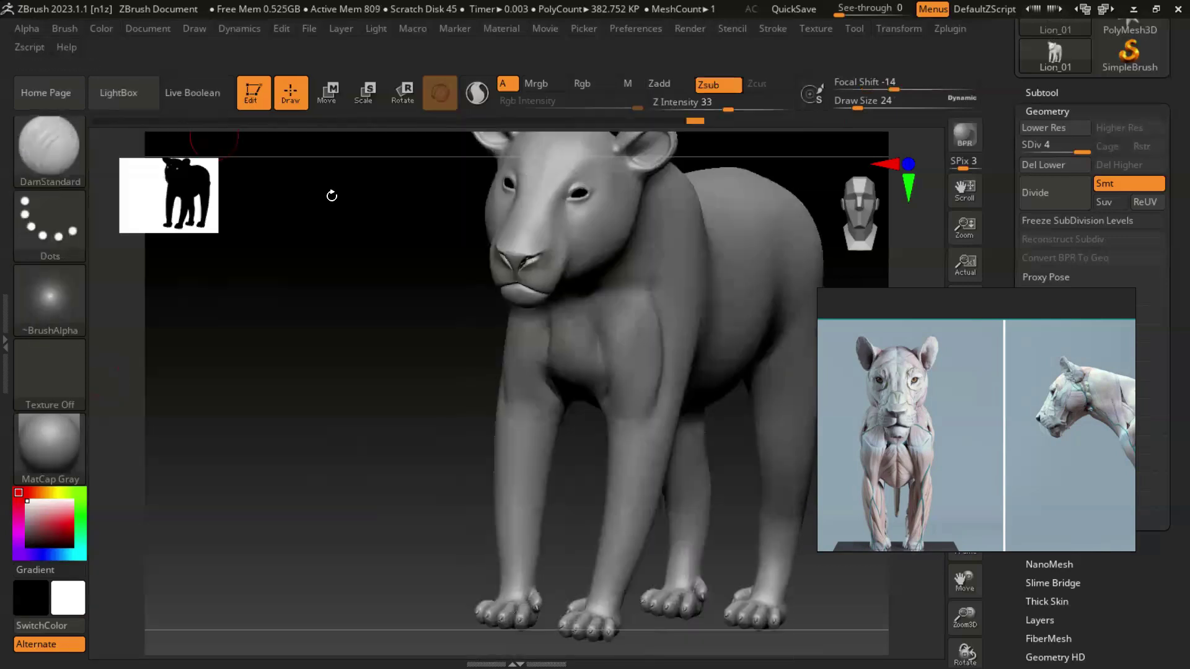
drag(611, 398, 635, 426)
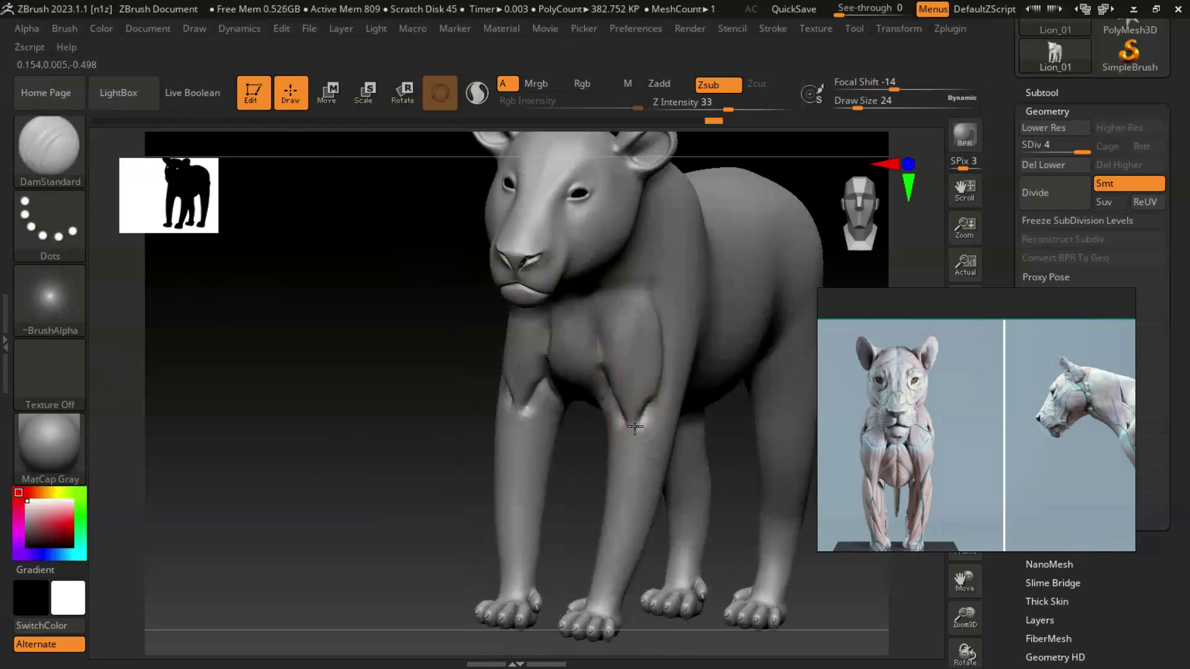
drag(661, 382, 640, 426)
key(shift)
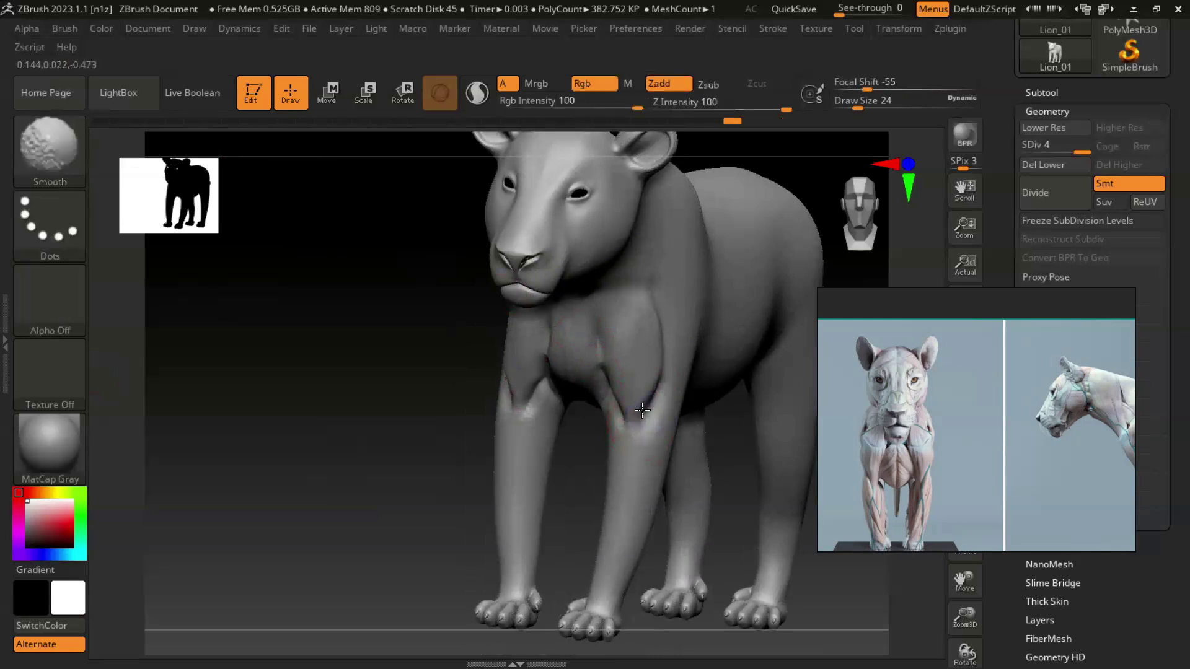
mouse_move(338, 454)
mouse_down()
mouse_move(719, 476)
mouse_move(502, 451)
mouse_up()
Build up the central chest muscle from the breastbone down to between the forelegs with ClayBuildup.
click(31, 178)
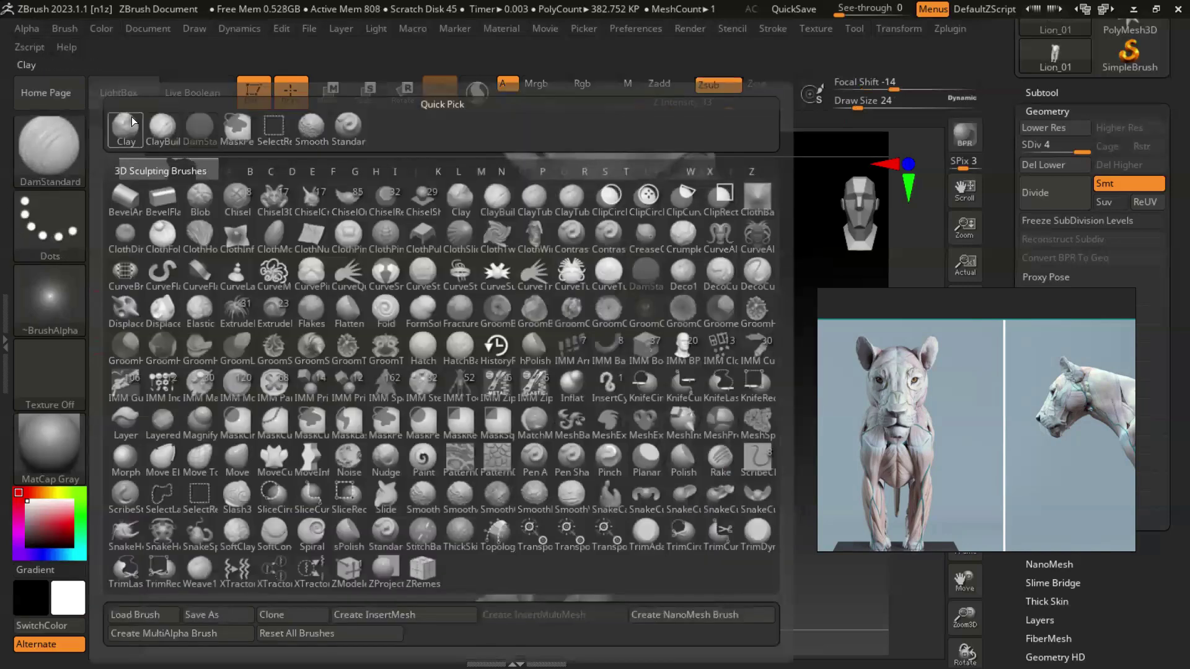
click(277, 189)
drag(728, 479, 645, 359)
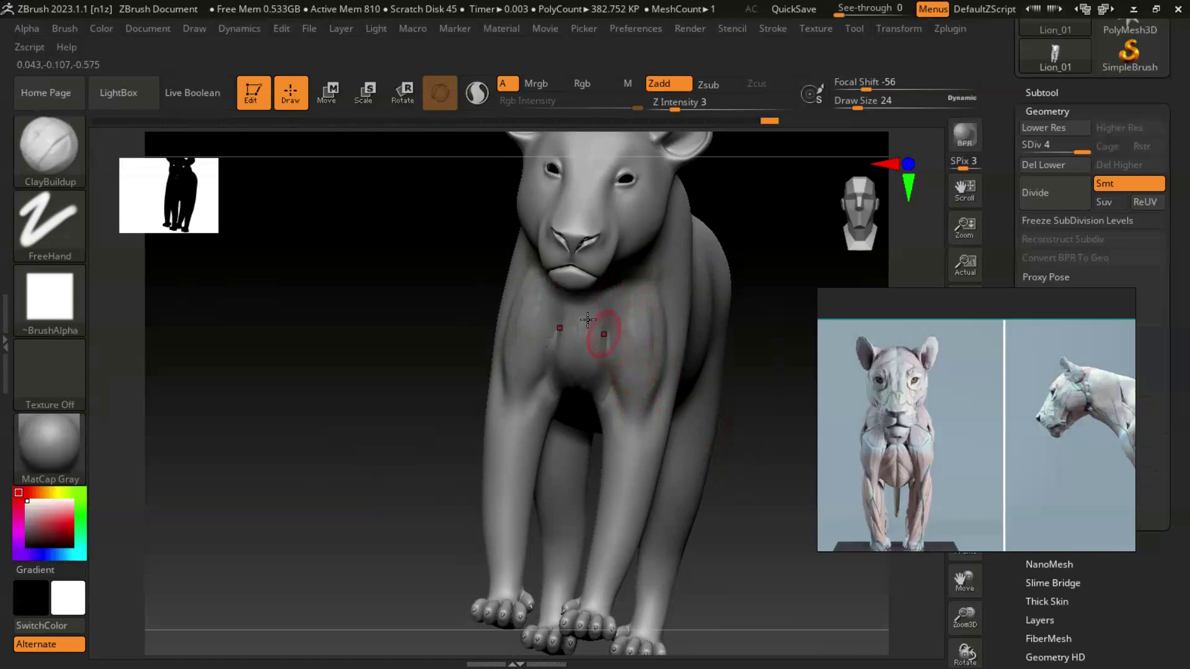
drag(594, 335, 586, 376)
mouse_move(775, 459)
mouse_down()
mouse_move(789, 401)
mouse_move(743, 349)
mouse_up()
drag(571, 385, 570, 449)
drag(571, 396, 577, 421)
drag(568, 375, 582, 445)
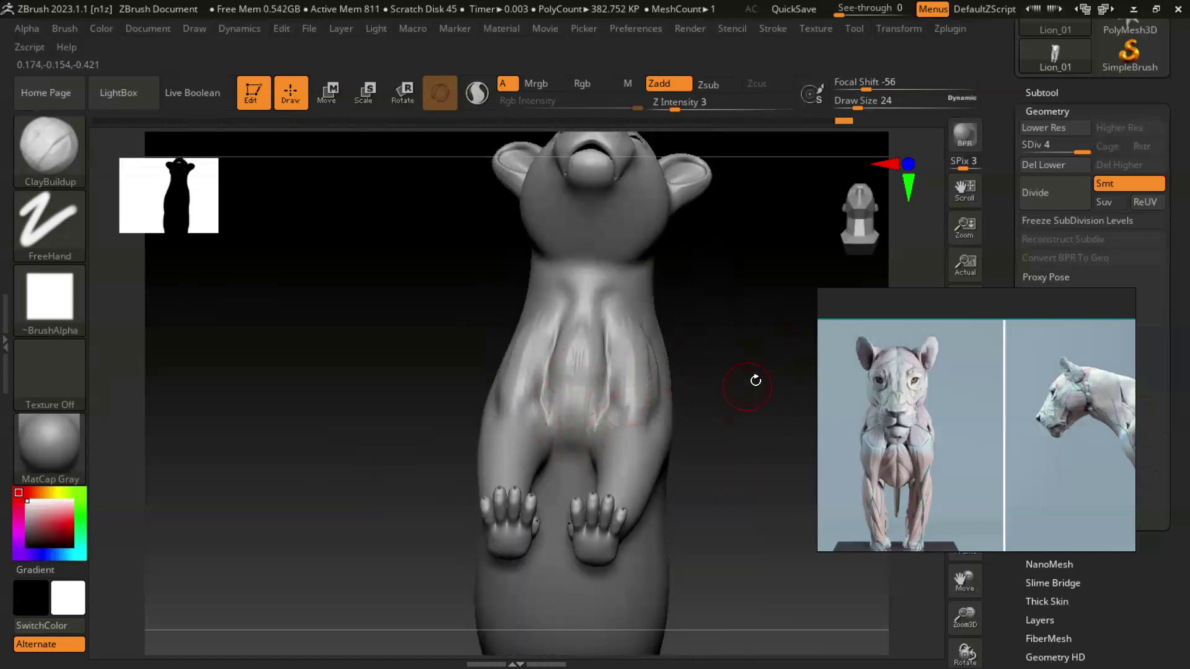
drag(754, 380, 753, 424)
mouse_move(792, 348)
mouse_down()
mouse_move(756, 314)
mouse_move(673, 275)
mouse_up()
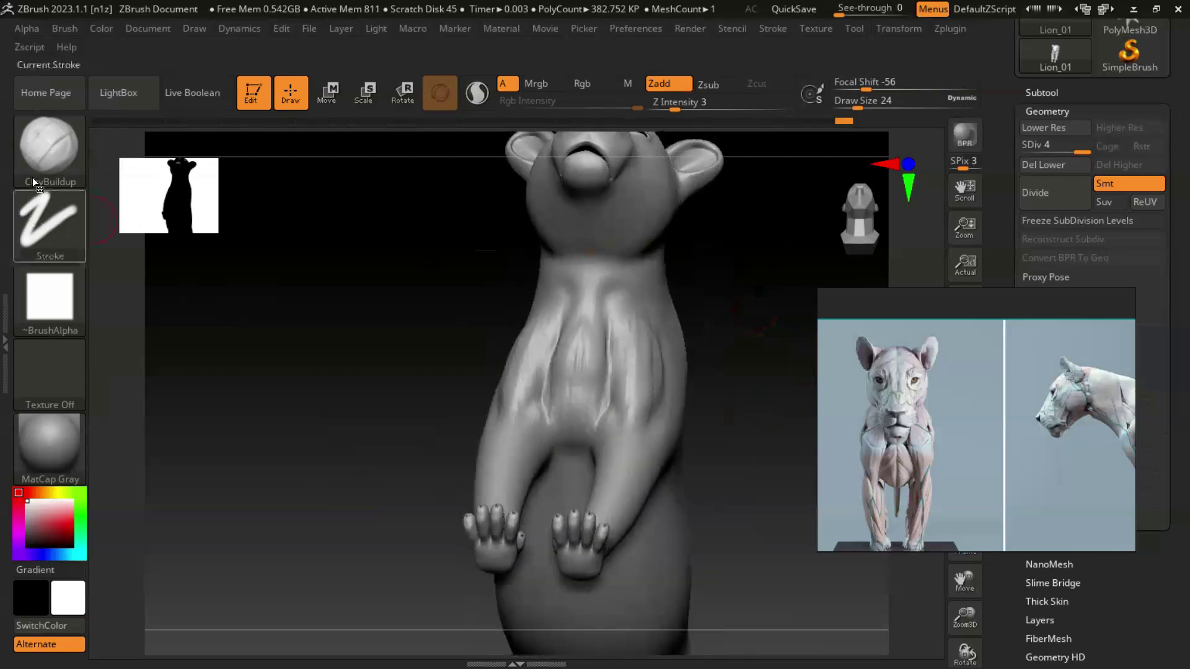
Carve the grooves of the central chest muscle up to the base of the neck with DamStandard, and smooth the chest.
click(49, 149)
click(198, 130)
drag(606, 311, 590, 265)
shift+drag(579, 365, 630, 394)
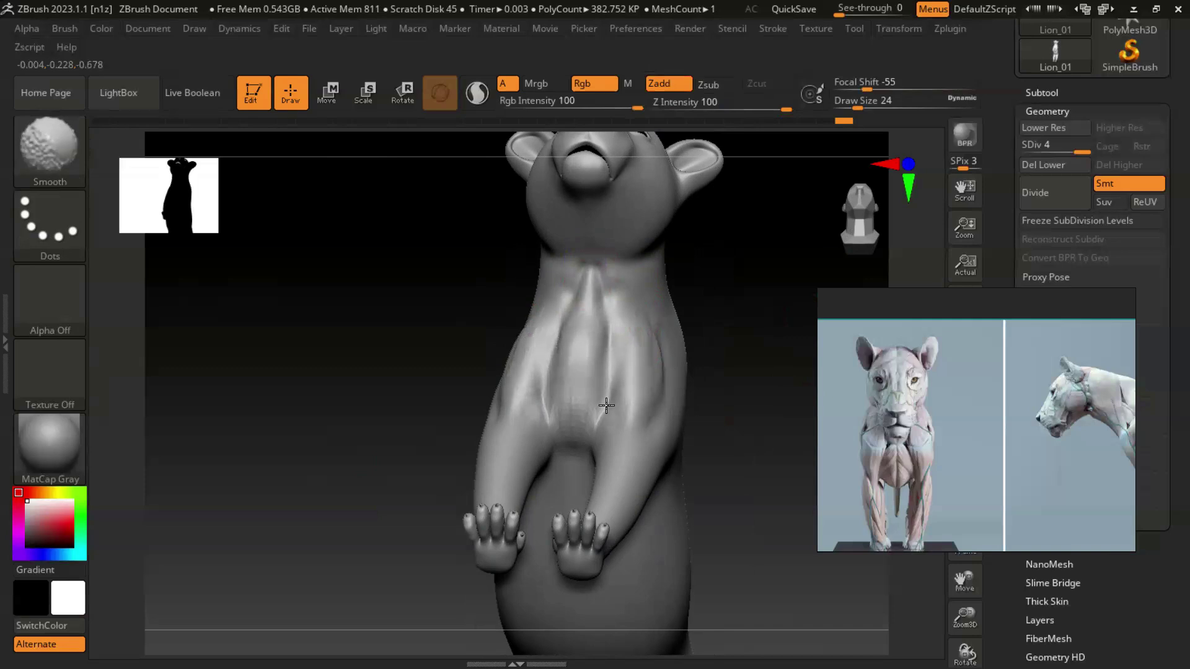
Build up the muscles on the outer front of both forearms below the elbow with ClayBuildup.
drag(784, 478, 409, 434)
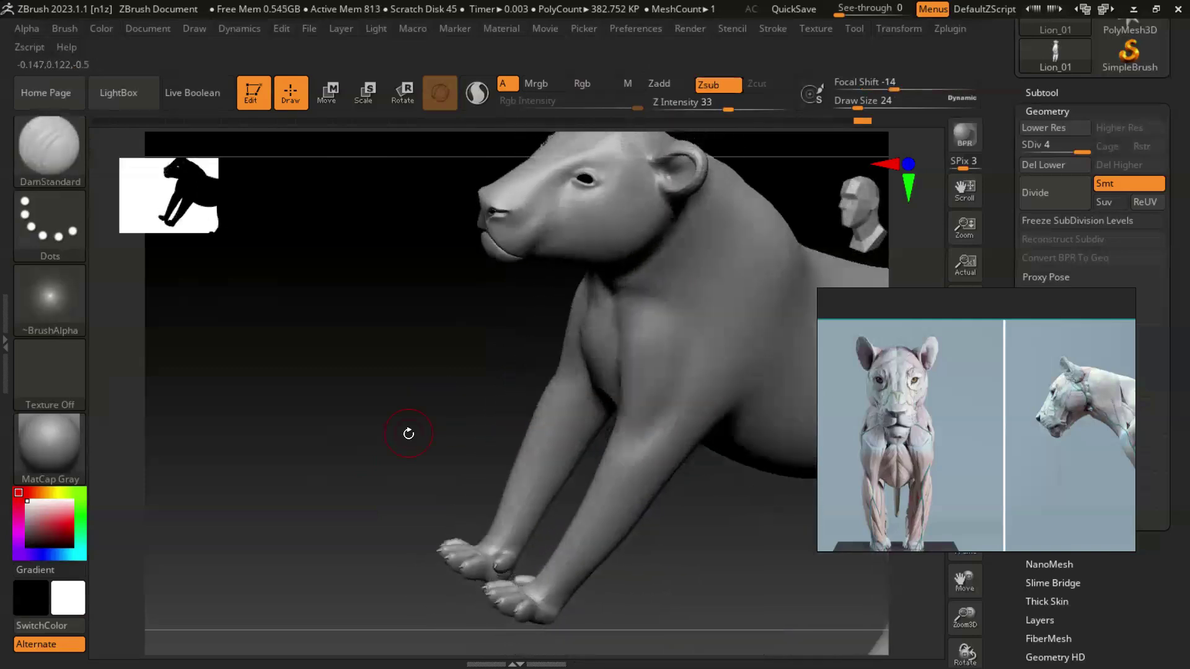
mouse_move(685, 503)
mouse_down()
mouse_move(582, 478)
mouse_move(585, 442)
mouse_up()
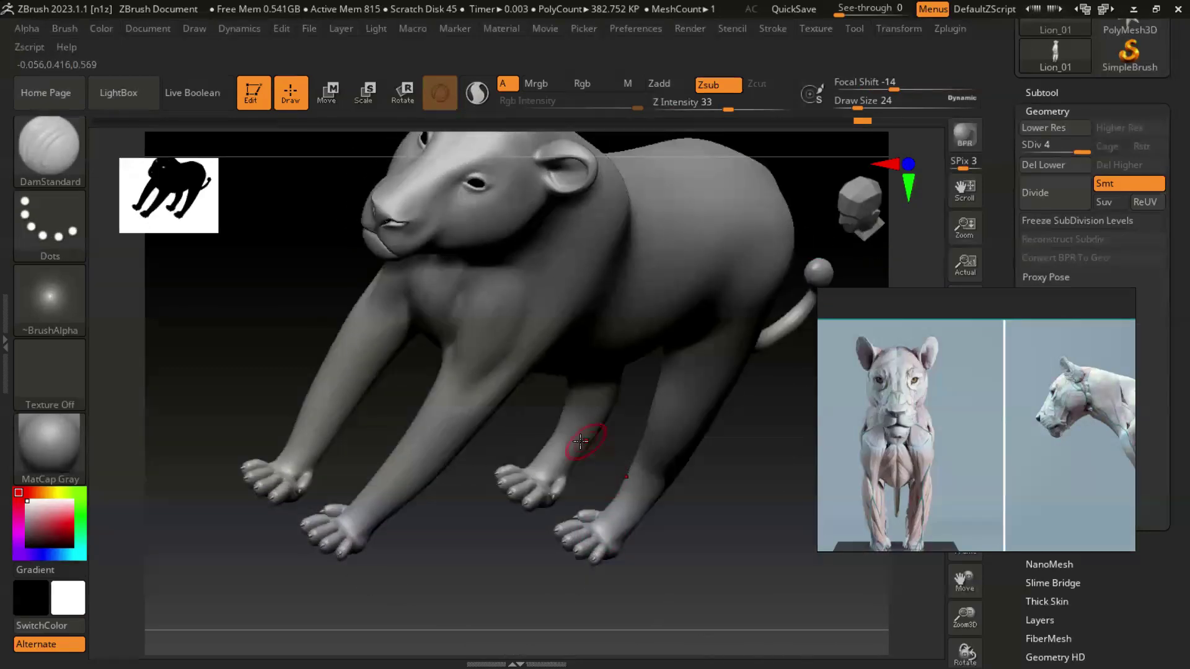
drag(570, 389, 611, 396)
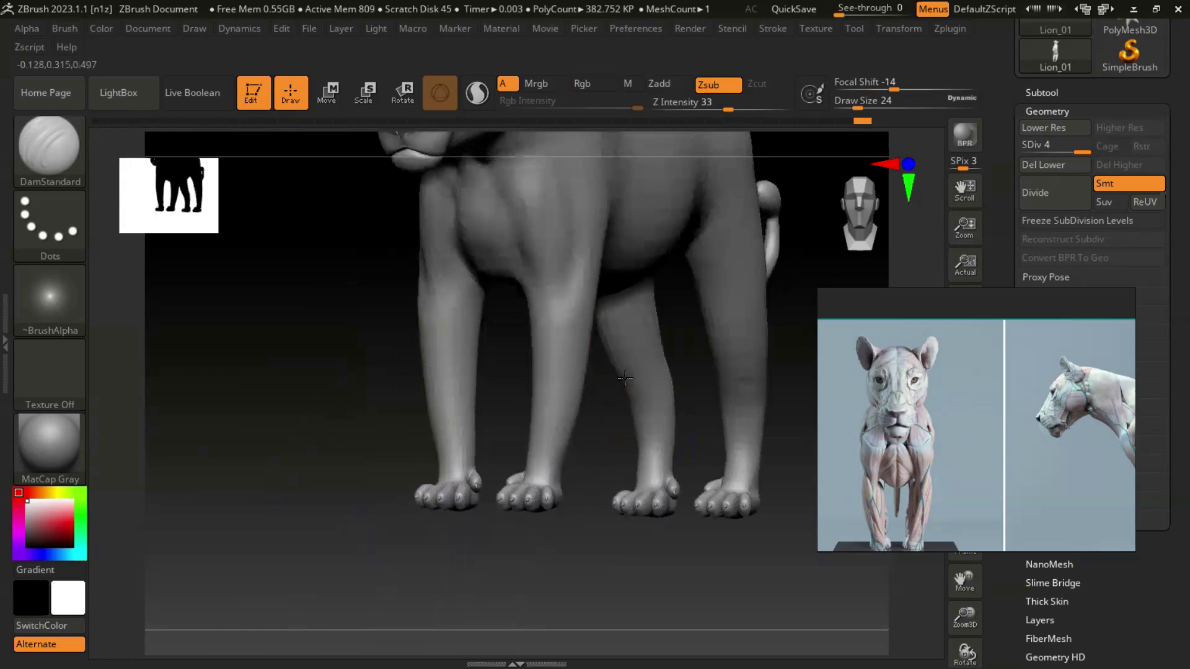
drag(273, 392, 446, 373)
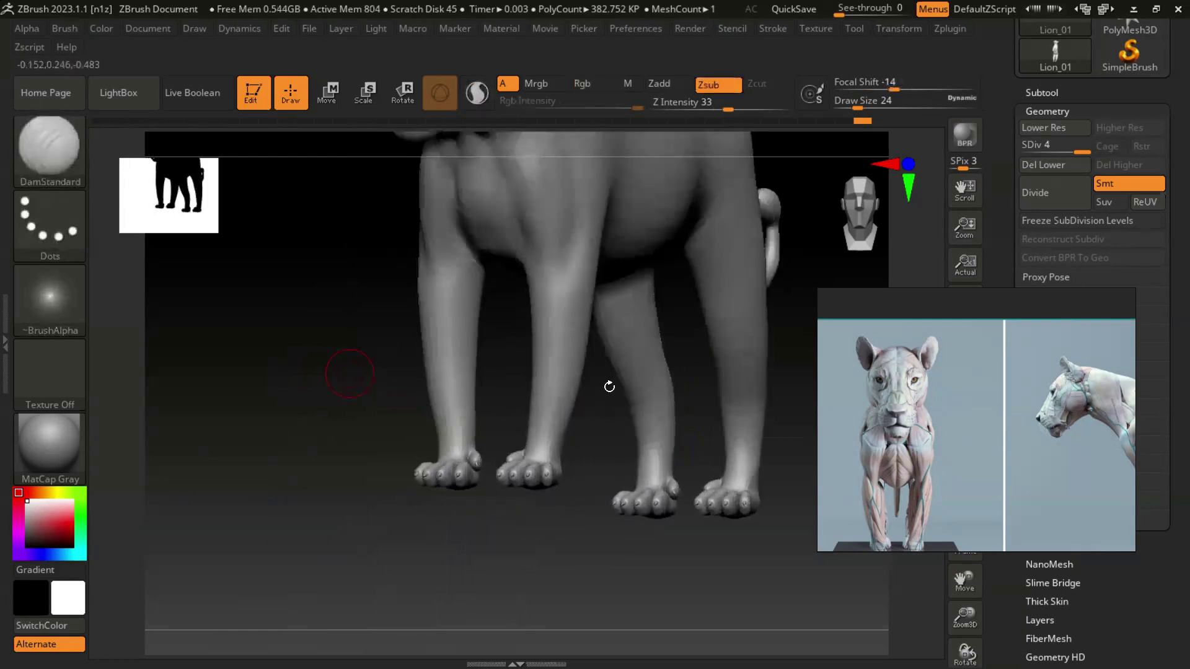
drag(605, 431, 616, 430)
alt+drag(370, 338, 276, 428)
drag(780, 435, 783, 422)
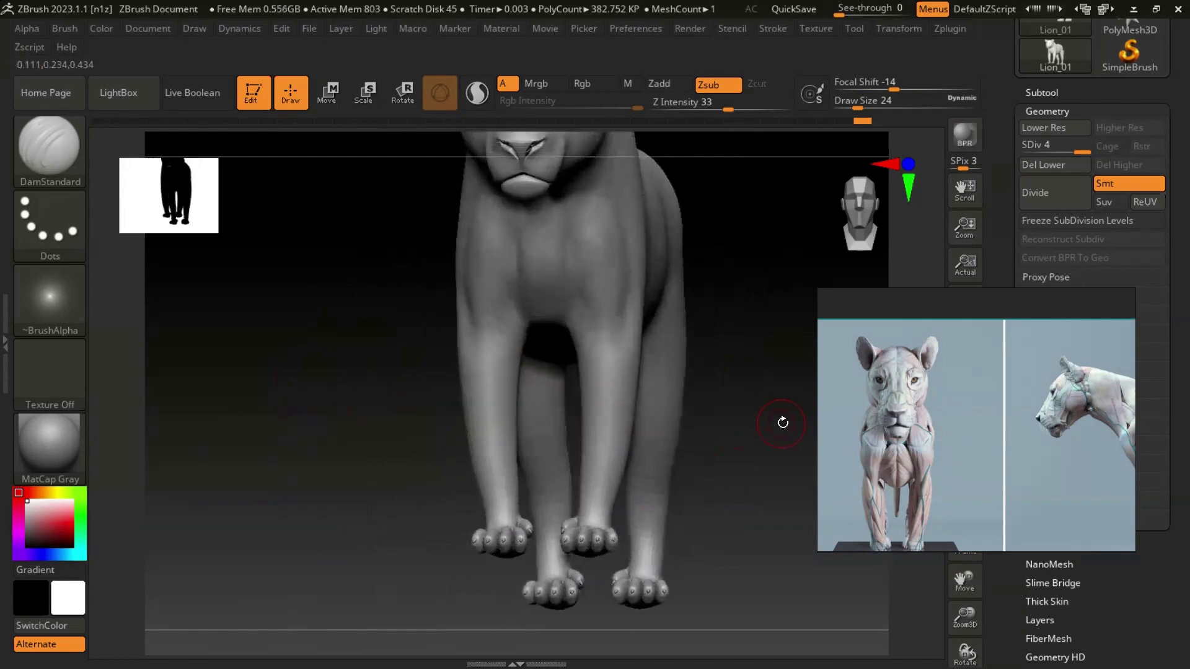
key(b)
key(c)
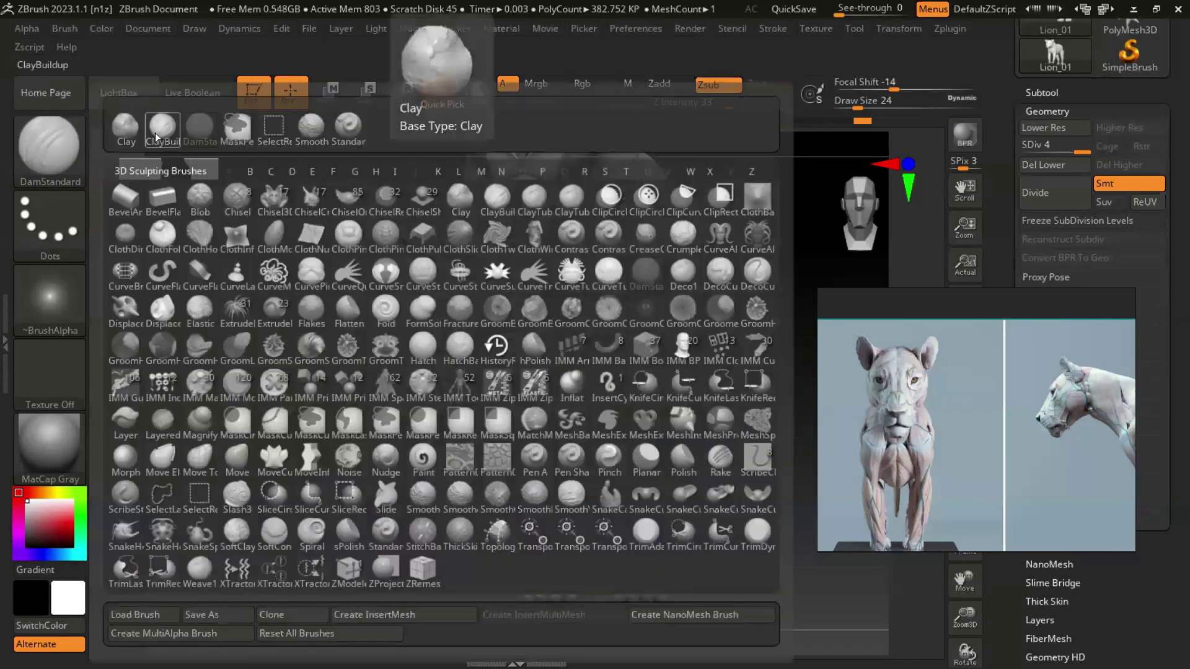
key(b)
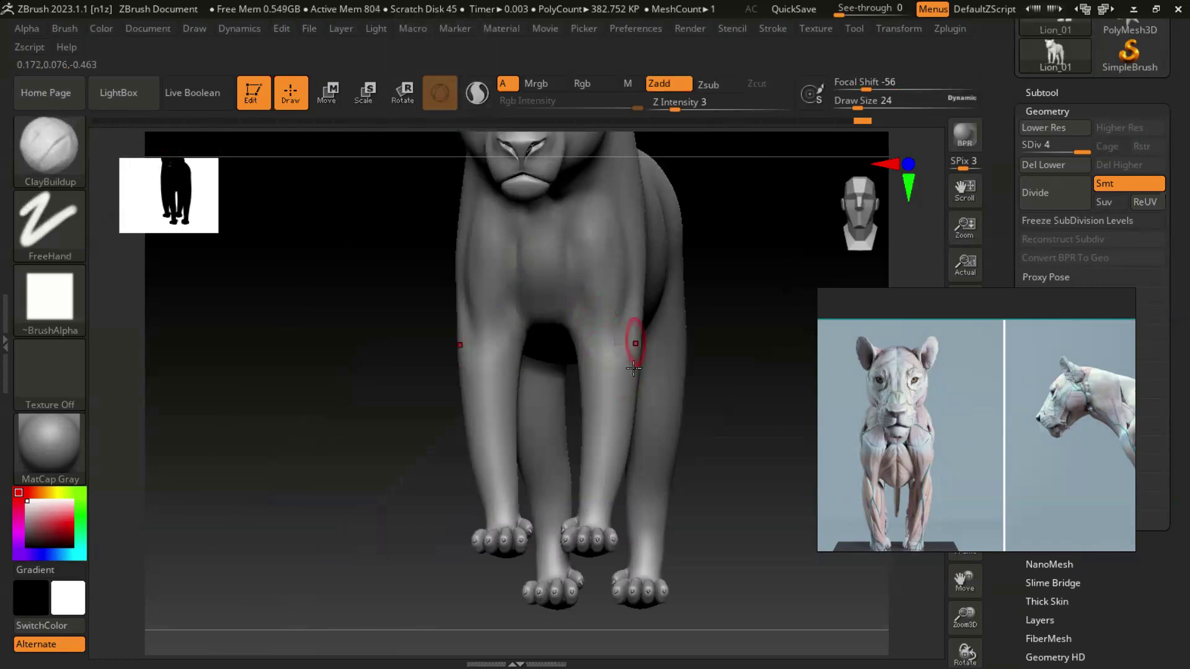
mouse_move(632, 332)
mouse_down()
mouse_move(627, 412)
mouse_move(627, 398)
mouse_up()
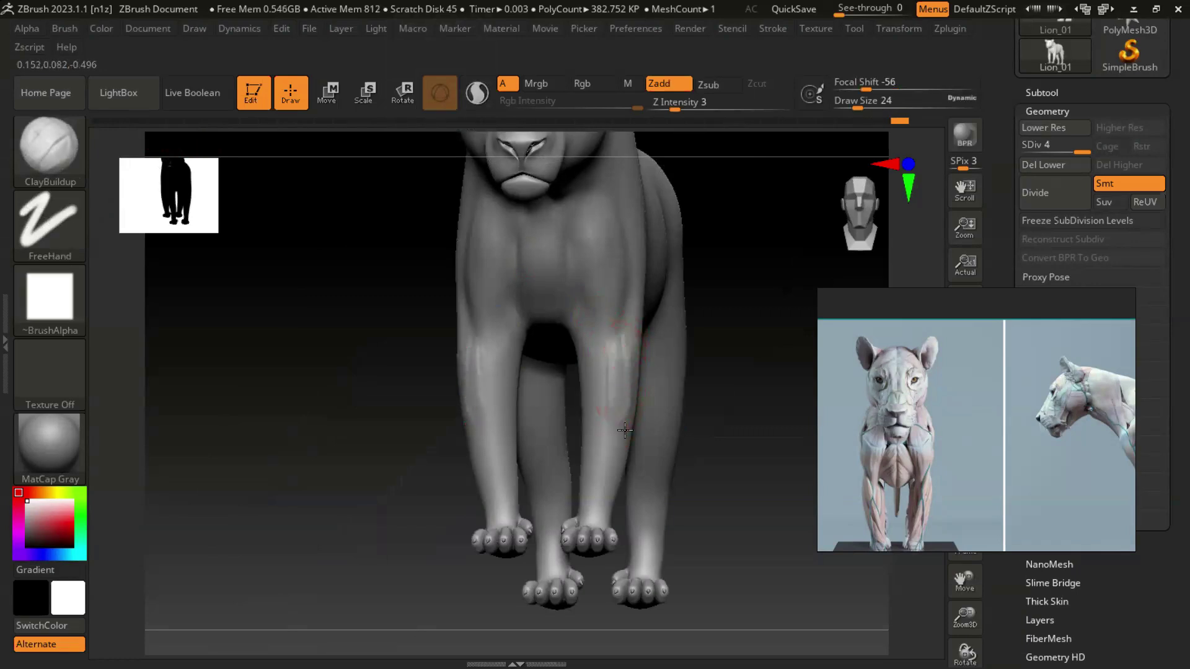
Extend the forearm muscles with long ClayBuildup strokes running down the front and outer side of the forelegs.
mouse_move(682, 434)
mouse_down()
mouse_move(751, 443)
mouse_move(580, 347)
mouse_move(584, 422)
mouse_up()
drag(579, 364, 589, 428)
mouse_move(586, 362)
mouse_down()
mouse_move(566, 347)
mouse_move(577, 447)
mouse_move(574, 359)
mouse_move(584, 452)
mouse_move(653, 427)
mouse_move(632, 442)
mouse_up()
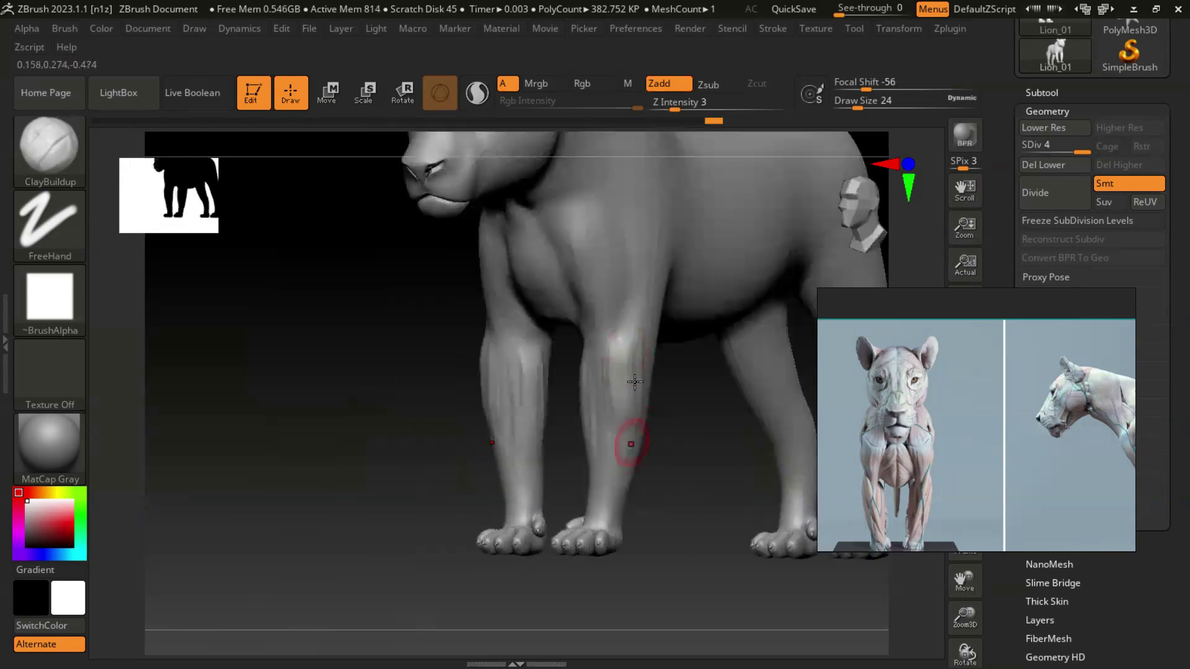
mouse_move(629, 399)
mouse_down()
mouse_move(645, 435)
mouse_move(687, 460)
mouse_up()
Show the anatomy reference's side view, and build up the back of the upper arm above the elbow with ClayBuildup.
drag(465, 421, 720, 393)
drag(1062, 477, 884, 476)
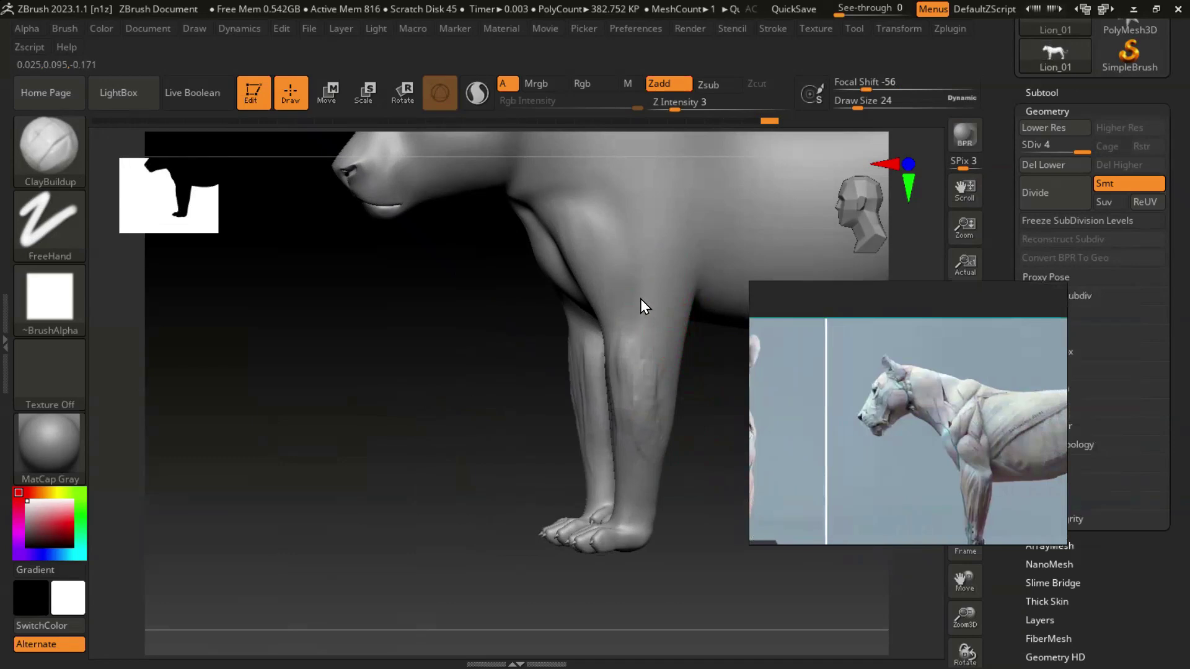
mouse_move(386, 370)
mouse_down()
mouse_move(366, 367)
mouse_move(372, 380)
mouse_move(409, 366)
mouse_move(382, 377)
mouse_move(439, 377)
mouse_move(258, 428)
mouse_move(459, 460)
mouse_up()
drag(608, 465, 523, 370)
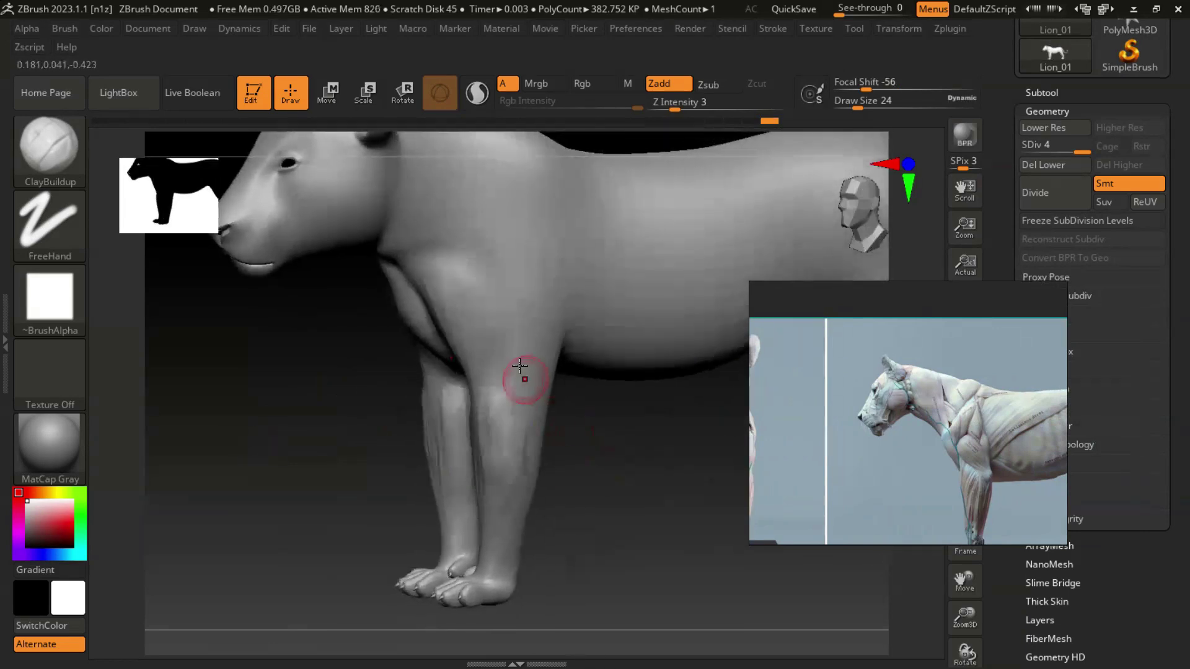
mouse_move(532, 304)
mouse_down()
mouse_move(521, 310)
mouse_move(538, 372)
mouse_up()
mouse_move(520, 326)
mouse_down()
mouse_move(532, 380)
mouse_move(549, 347)
mouse_move(554, 359)
mouse_move(538, 388)
mouse_up()
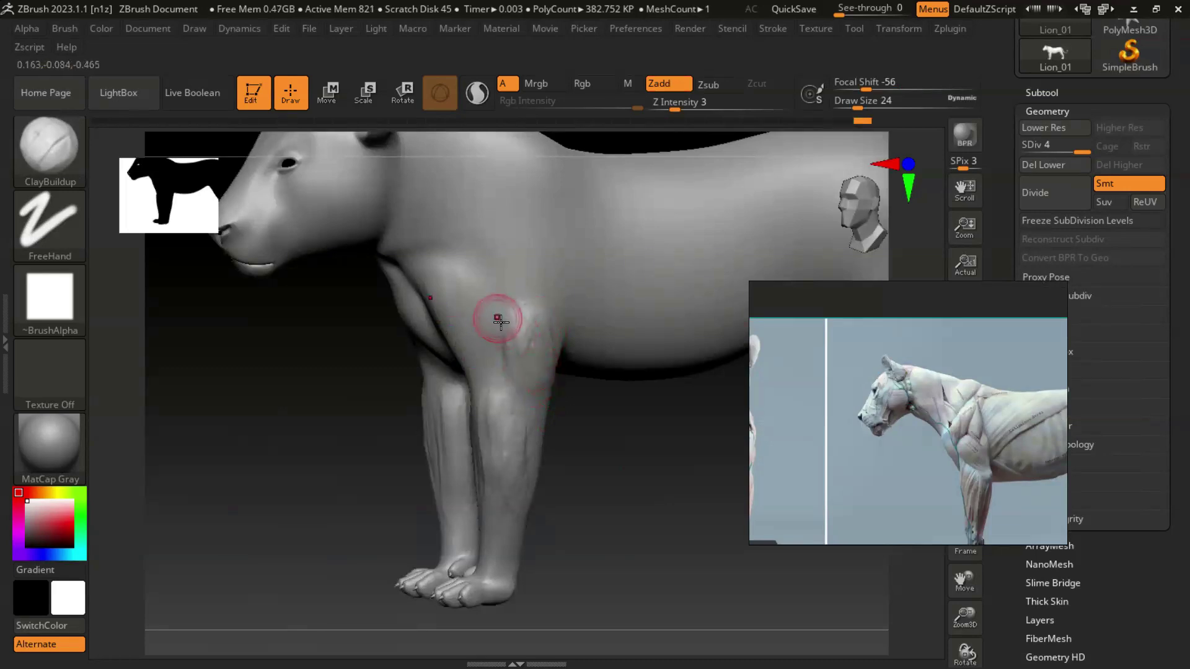
Thicken and shape the upper arm muscle down to the elbow with ClayBuildup, working from the front and side.
mouse_move(617, 454)
mouse_down()
mouse_move(412, 425)
mouse_move(454, 417)
mouse_up()
mouse_move(532, 328)
mouse_down()
mouse_move(549, 403)
mouse_move(572, 422)
mouse_up()
mouse_move(386, 422)
mouse_down()
mouse_move(487, 421)
mouse_move(518, 406)
mouse_up()
drag(695, 493, 704, 496)
drag(565, 374, 564, 372)
drag(538, 300, 564, 337)
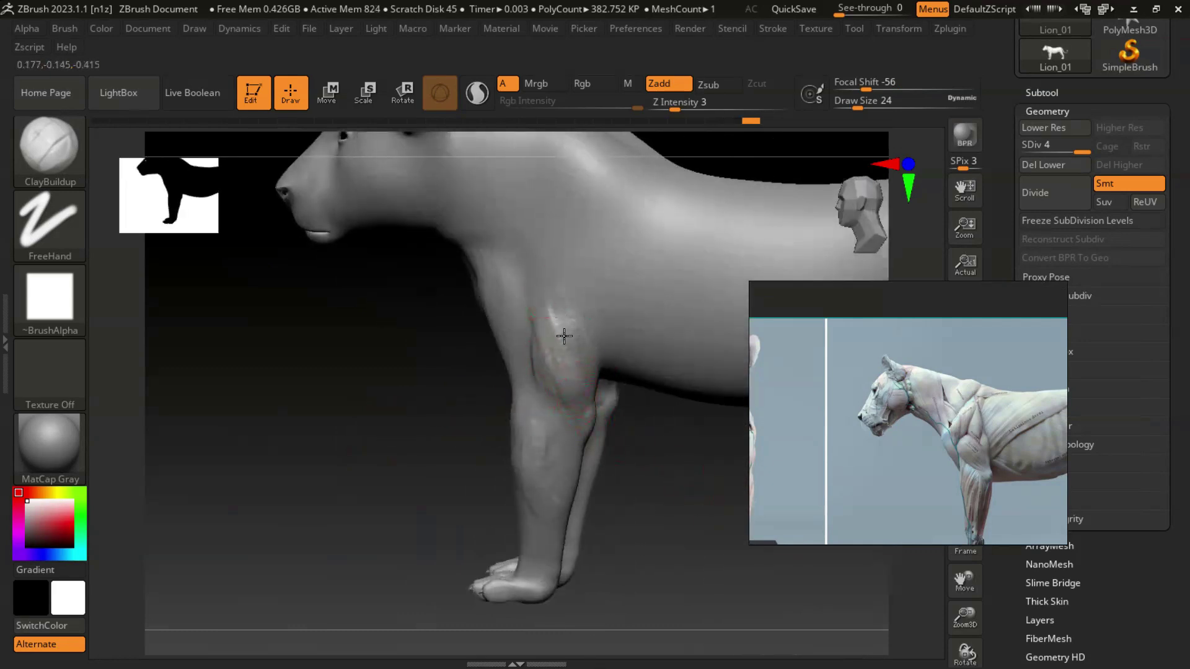
Bring the front view of the anatomy reference into frame and view the lion's forelegs from a matching angle.
drag(611, 478, 675, 445)
right_drag(794, 456, 852, 459)
middle_drag(892, 474, 1033, 451)
mouse_move(685, 457)
mouse_down()
mouse_move(645, 458)
mouse_move(527, 403)
mouse_up()
click(50, 149)
click(200, 135)
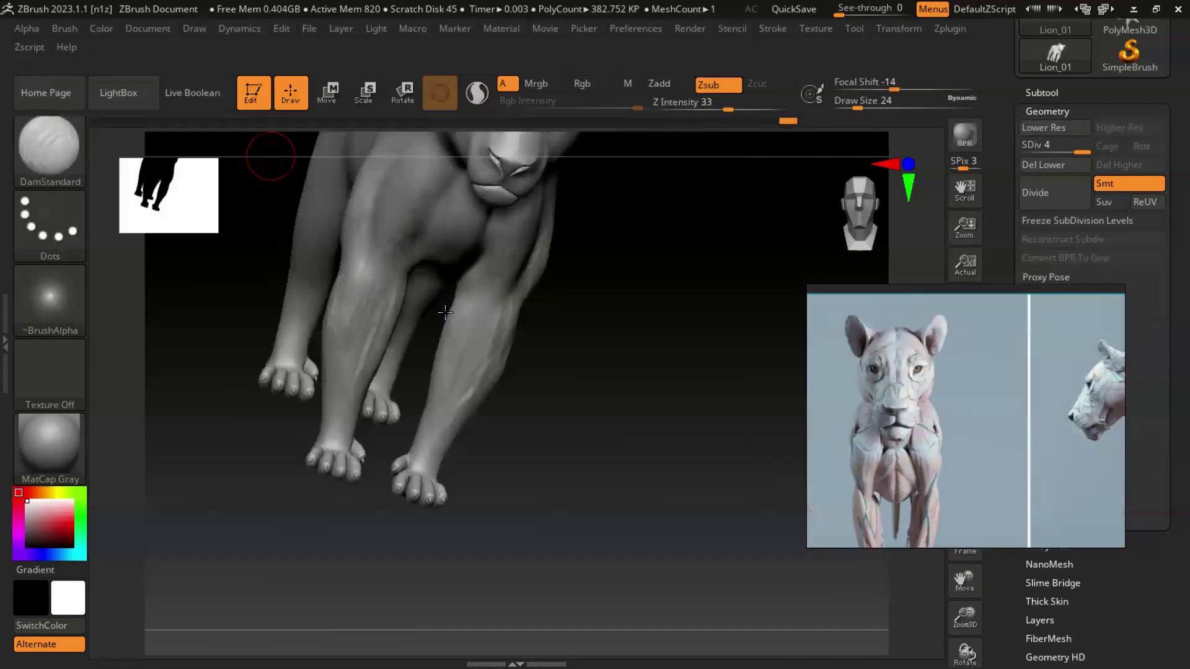
mouse_move(602, 423)
mouse_down()
mouse_move(574, 427)
mouse_move(614, 437)
mouse_move(629, 427)
mouse_up()
Build up the muscles along the front and inner side of the forearms with ClayBuildup.
click(64, 144)
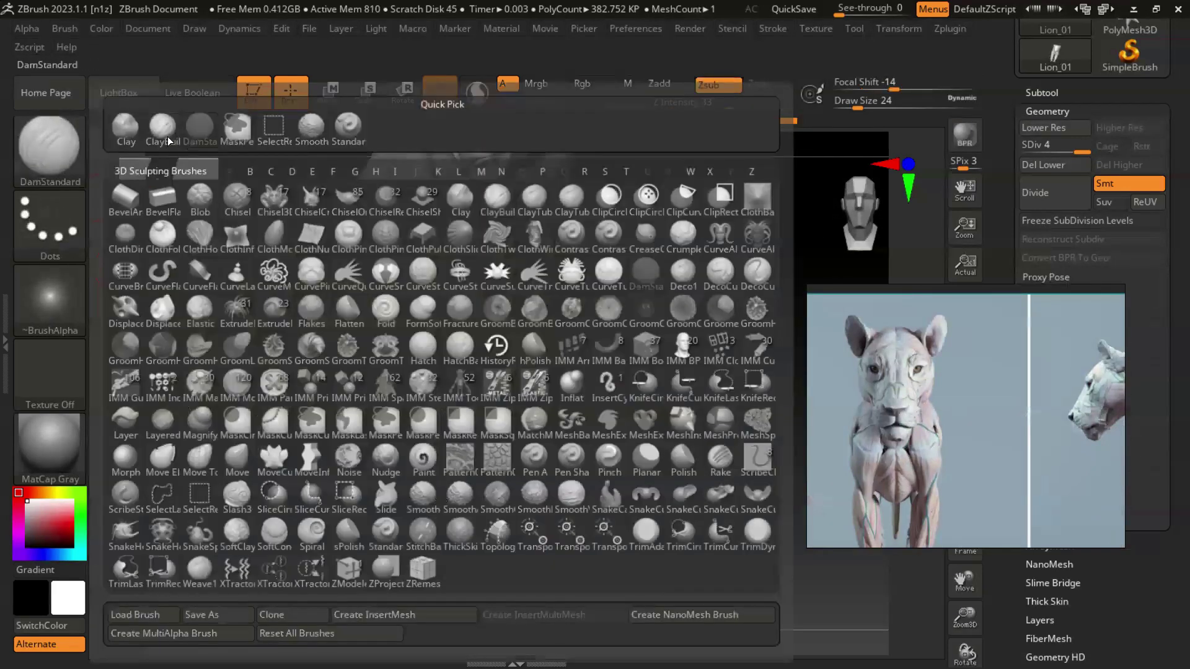
click(162, 128)
drag(482, 320, 440, 379)
drag(478, 318, 456, 400)
drag(571, 393, 540, 380)
drag(441, 305, 434, 393)
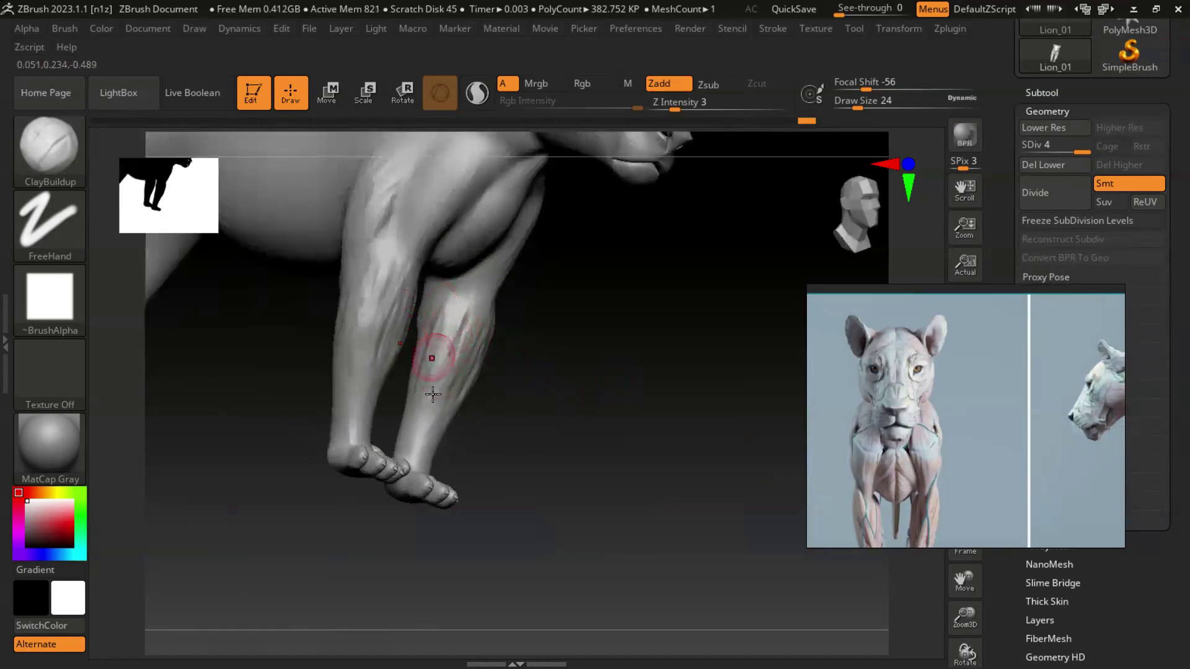
Show the reference's lower legs, and build up the lower forearms and the front of the upper arm with ClayBuildup.
drag(657, 427, 595, 440)
middle_drag(925, 481, 924, 476)
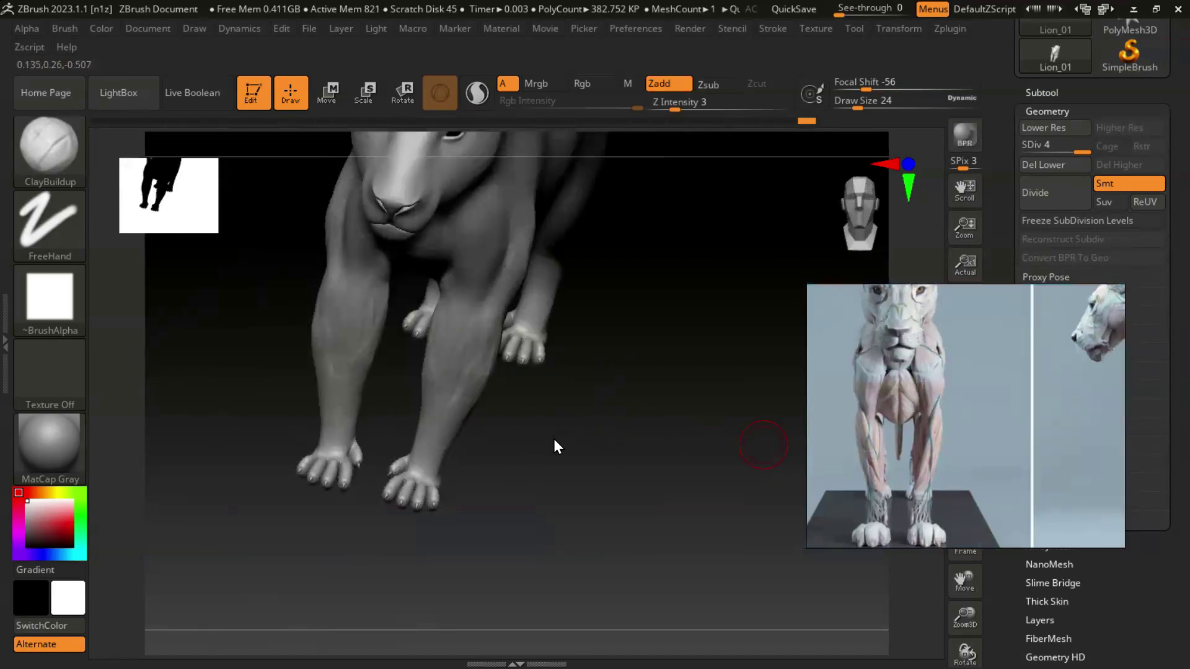
drag(547, 445, 492, 337)
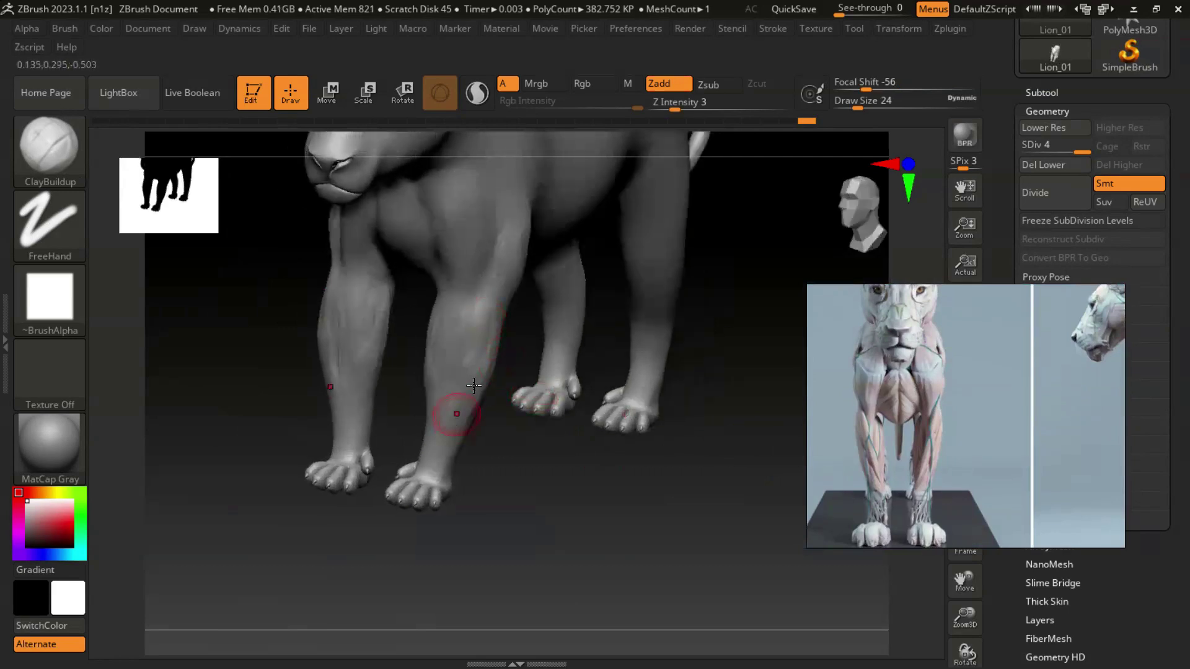
drag(457, 412, 471, 380)
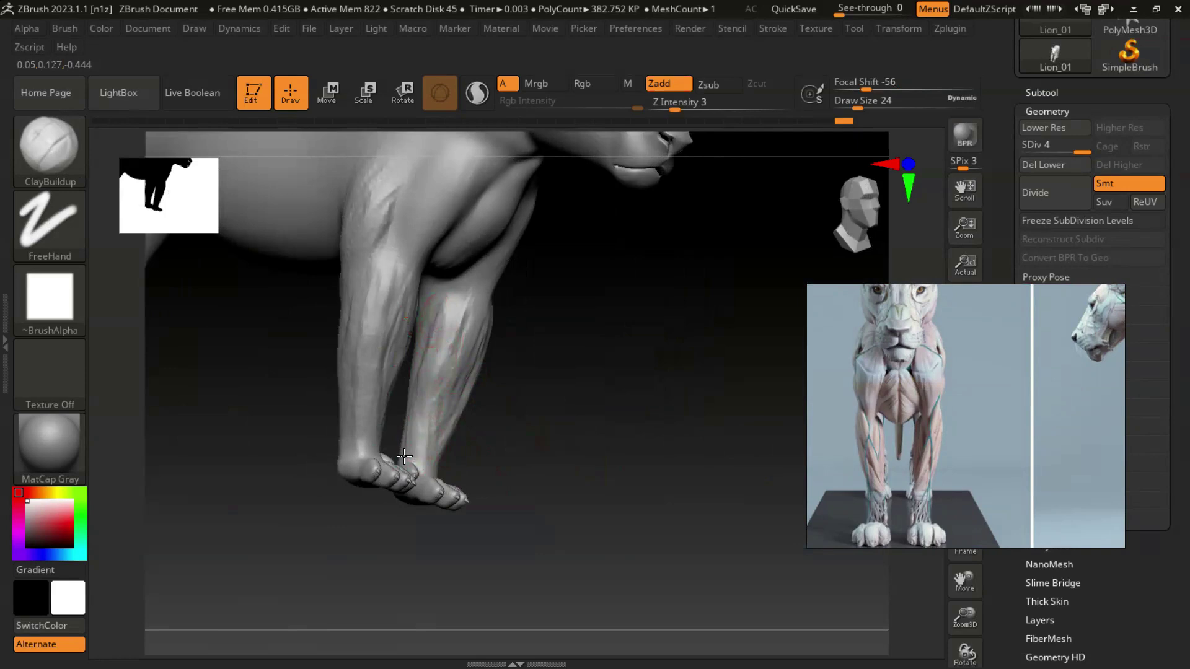
mouse_move(575, 469)
mouse_down()
mouse_move(522, 417)
mouse_move(577, 393)
mouse_move(563, 467)
mouse_move(589, 455)
mouse_up()
drag(390, 285, 410, 317)
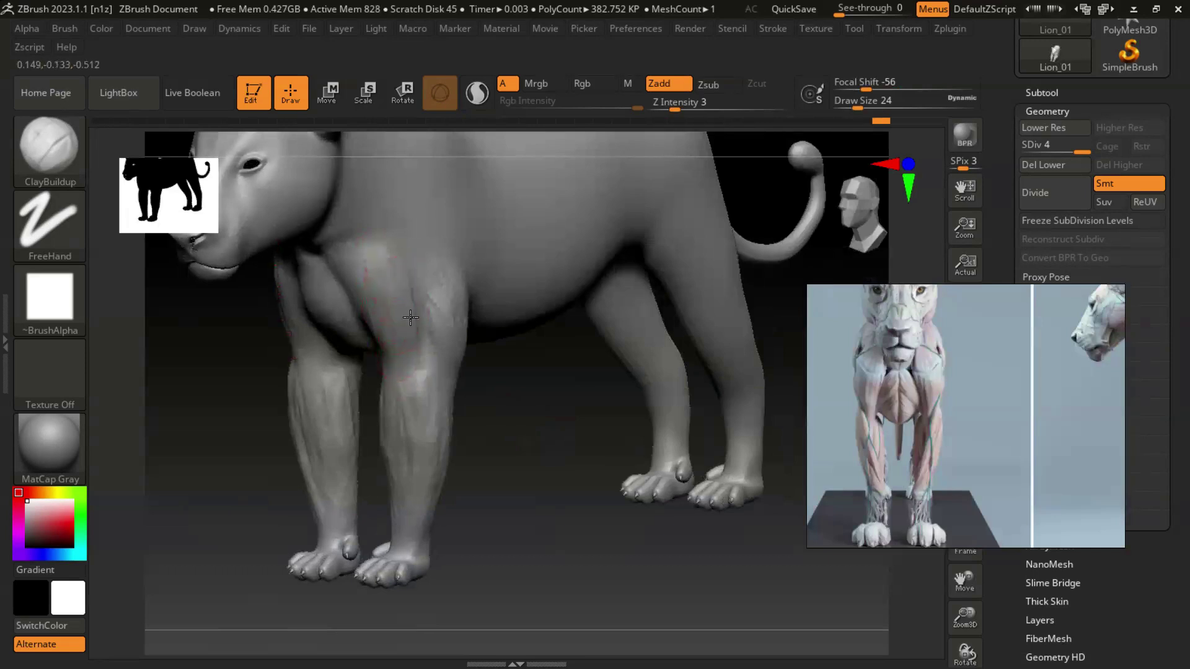
Show the reference's side view, and build up the point of the shoulder above the upper arm with ClayBuildup.
right_drag(978, 453, 851, 463)
middle_drag(918, 460, 710, 489)
drag(483, 455, 503, 472)
alt+drag(272, 409, 237, 482)
drag(323, 318, 348, 322)
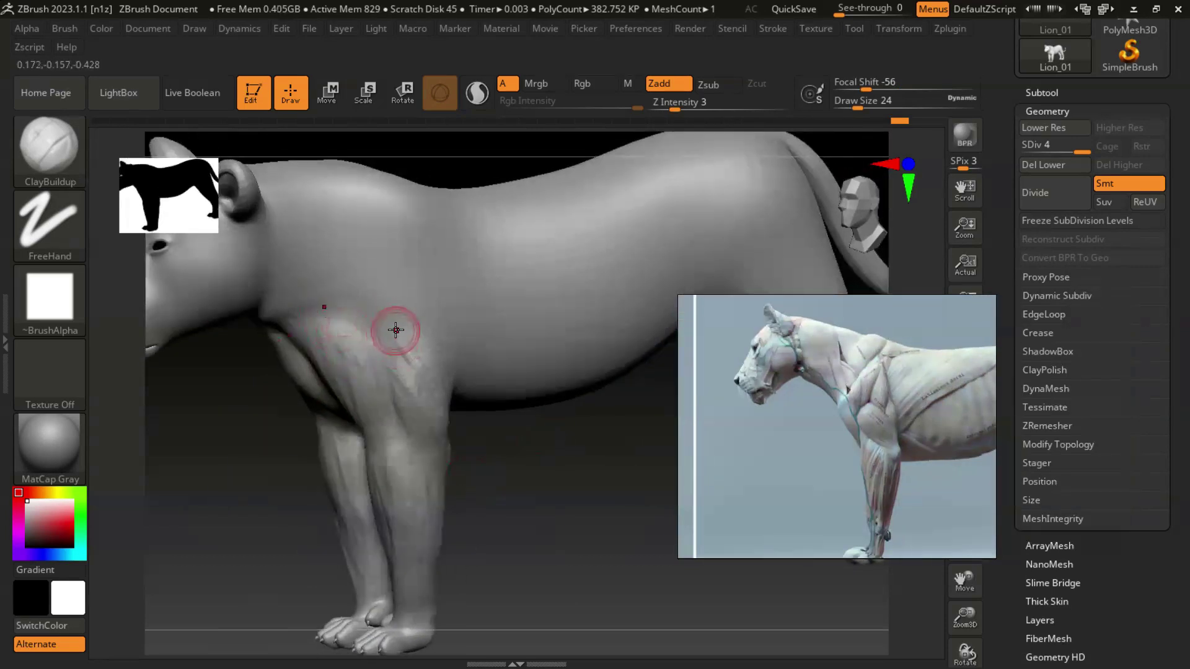
Build up the two muscle masses over the shoulder blade with ClayBuildup, reducing the draw size to 20.
mouse_move(388, 273)
mouse_down()
mouse_move(366, 330)
mouse_move(380, 236)
mouse_move(362, 304)
mouse_move(387, 273)
mouse_move(412, 302)
mouse_move(417, 277)
mouse_move(404, 292)
mouse_move(422, 281)
mouse_move(425, 255)
mouse_move(404, 336)
mouse_up()
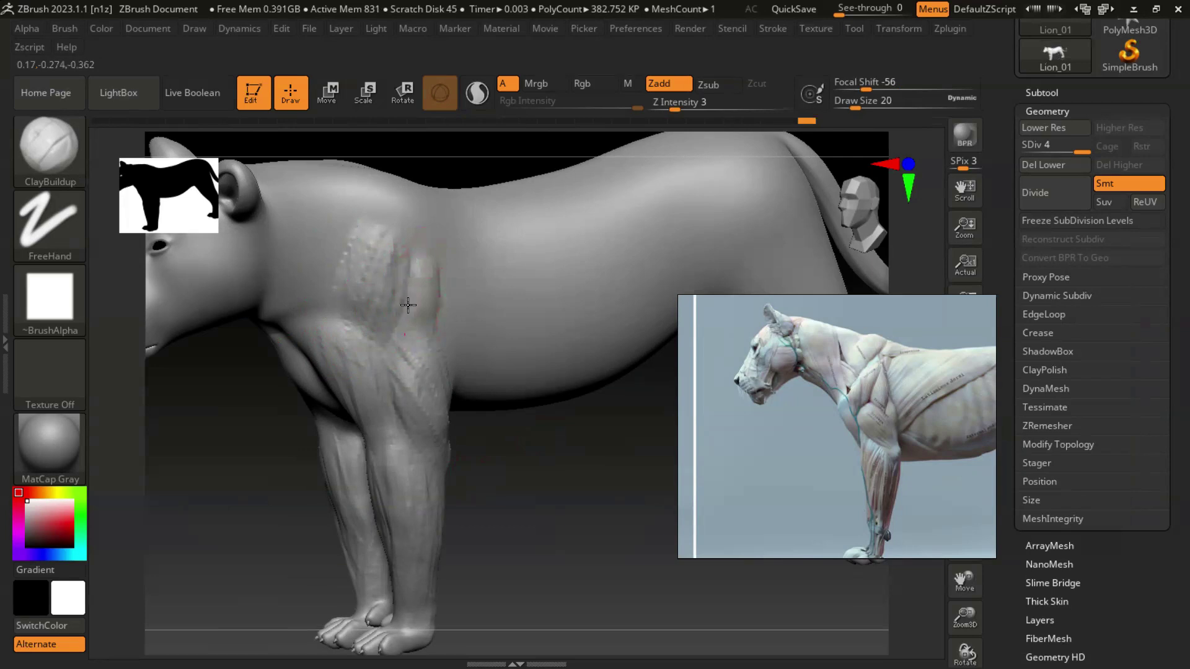
drag(434, 299, 417, 279)
drag(526, 478, 518, 475)
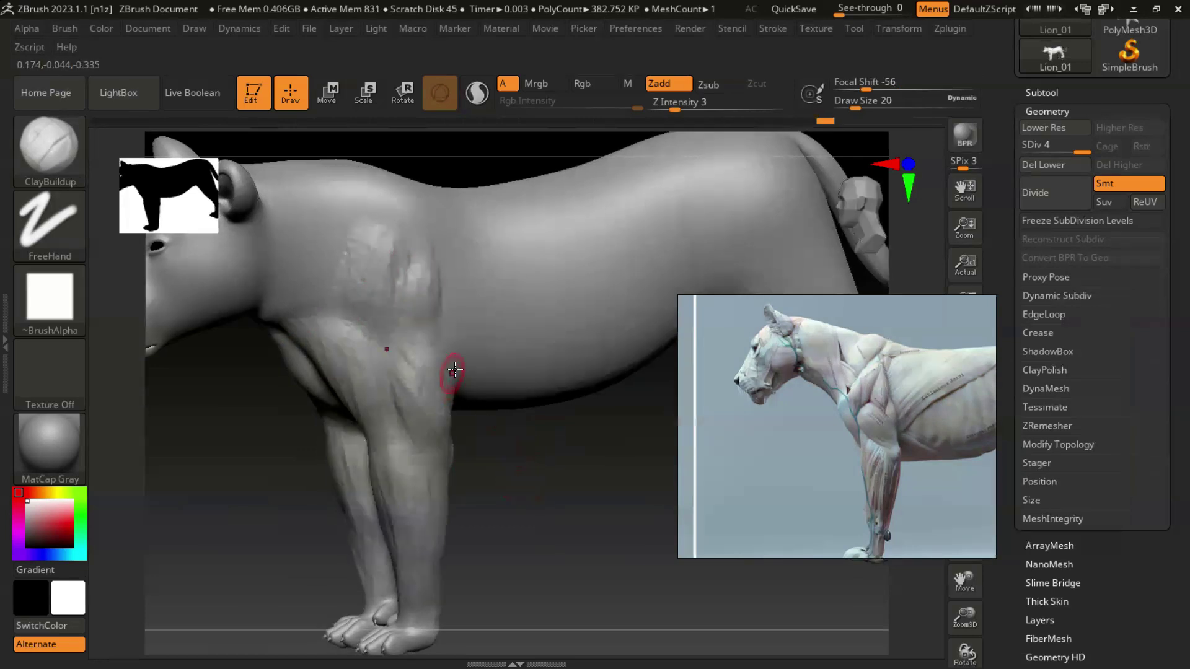
Build up the rear edge of the upper arm and extend the muscle masses up over the shoulder blade with ClayBuildup.
drag(441, 343, 443, 329)
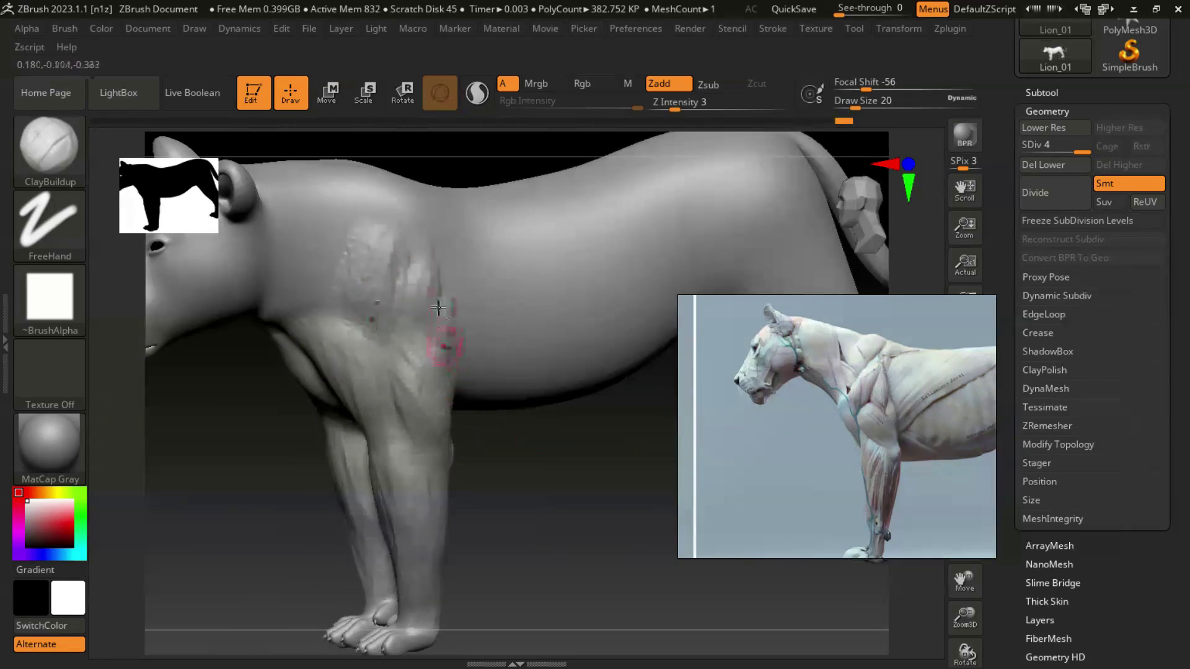
drag(450, 386, 444, 296)
mouse_move(503, 446)
mouse_down()
mouse_move(531, 497)
mouse_move(552, 487)
mouse_up()
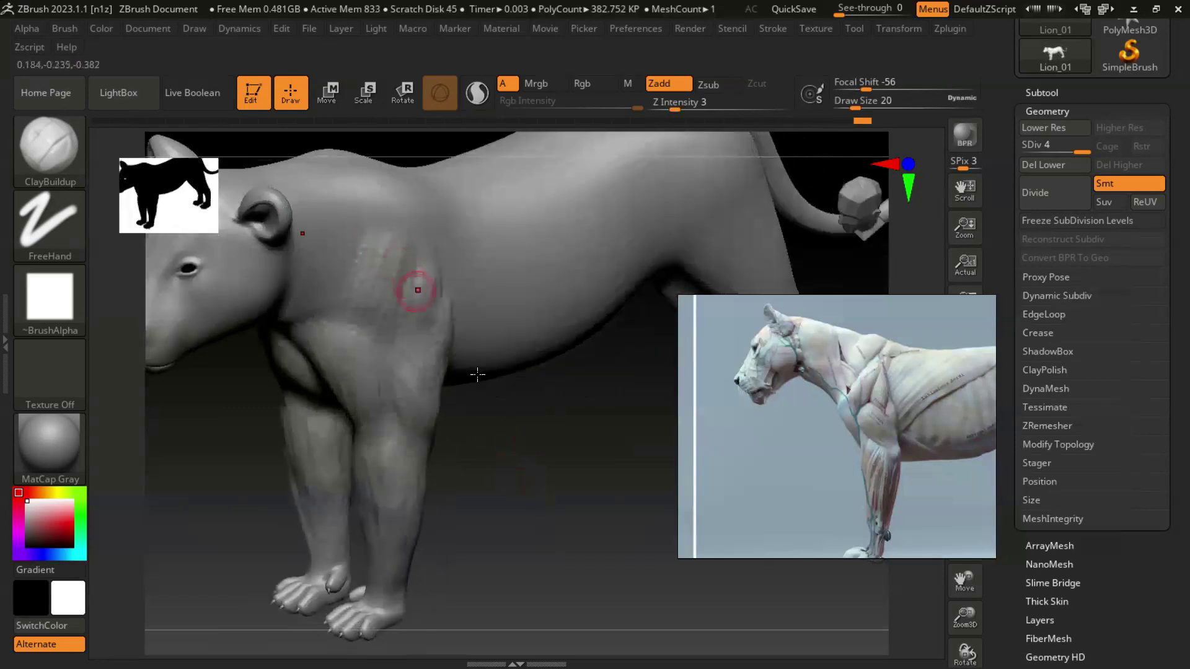
drag(448, 349, 372, 186)
mouse_move(440, 271)
mouse_down()
mouse_move(345, 225)
mouse_move(359, 181)
mouse_move(350, 217)
mouse_move(377, 205)
mouse_move(372, 180)
mouse_move(403, 186)
mouse_move(427, 213)
mouse_move(356, 177)
mouse_move(338, 186)
mouse_move(354, 205)
mouse_up()
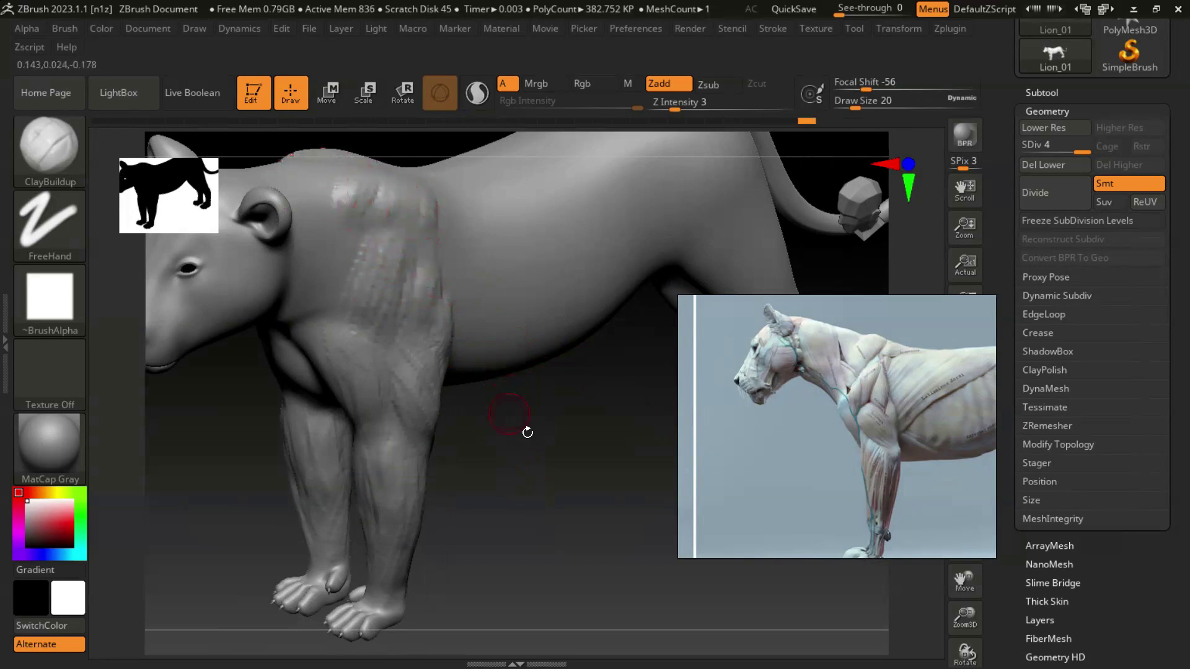
Build up the upper end of the shoulder blade toward the withers with ClayBuildup, working from above.
drag(527, 432, 341, 133)
drag(540, 384, 335, 257)
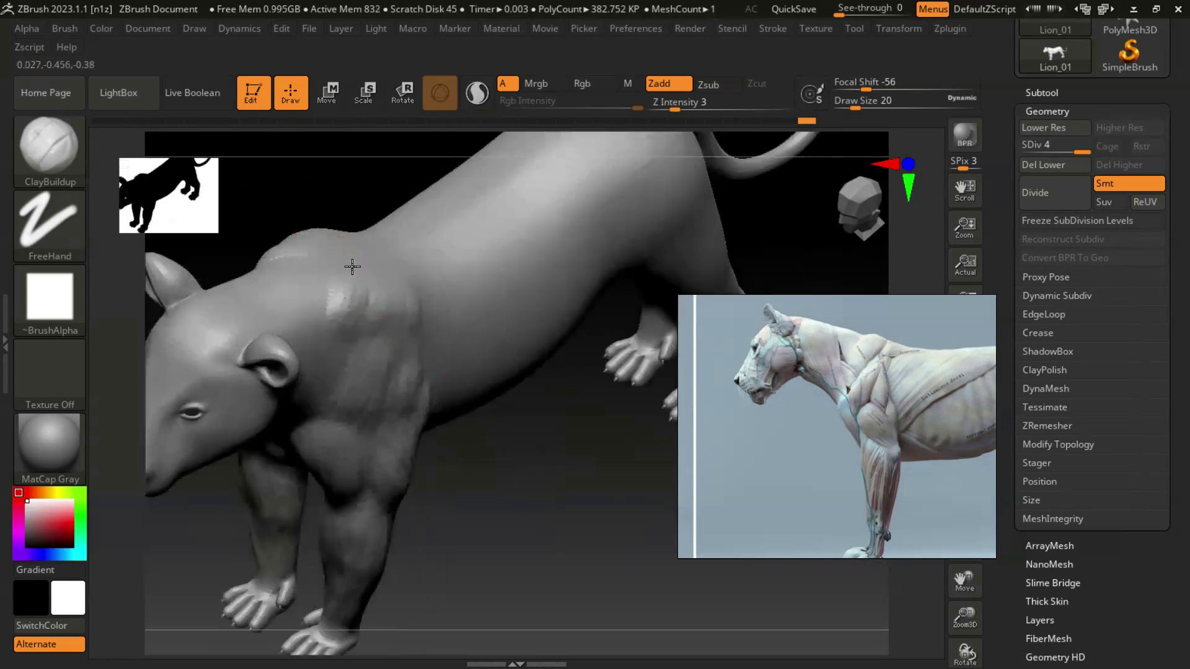
drag(406, 293, 393, 267)
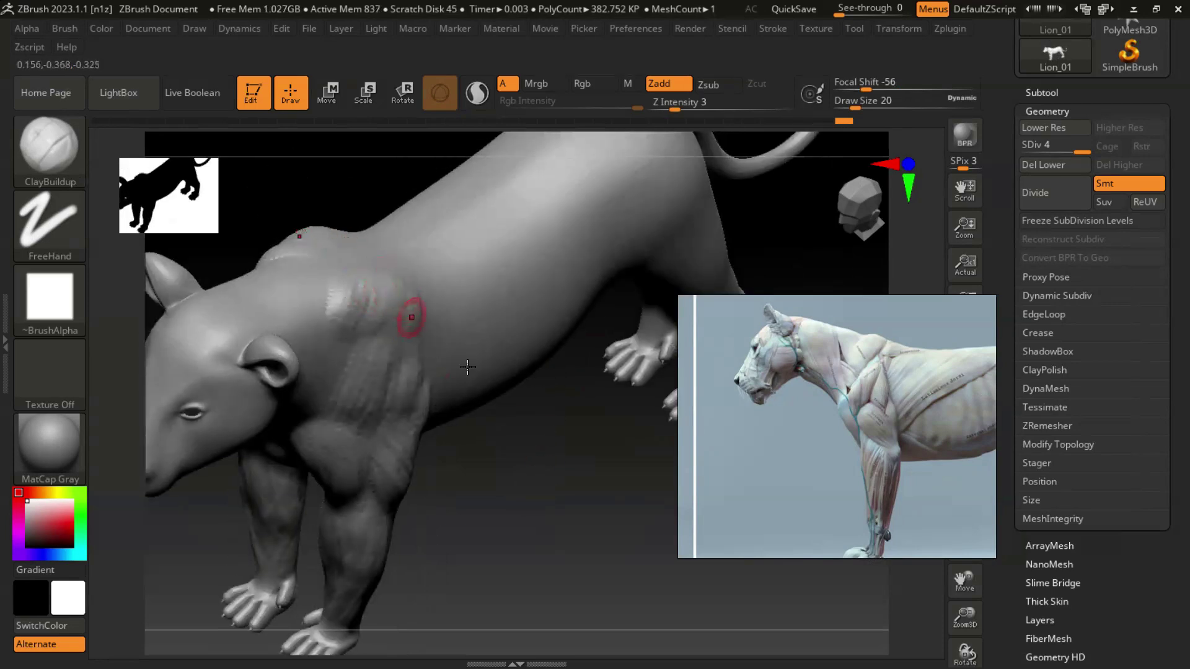
drag(468, 367, 378, 301)
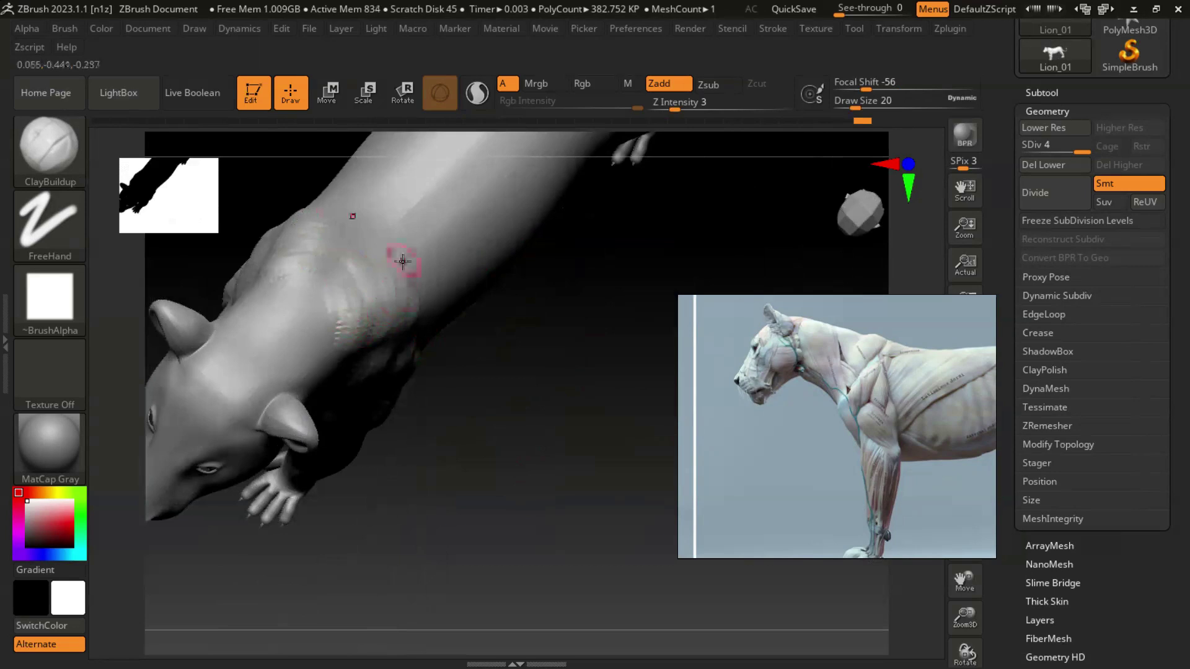
drag(556, 414, 342, 224)
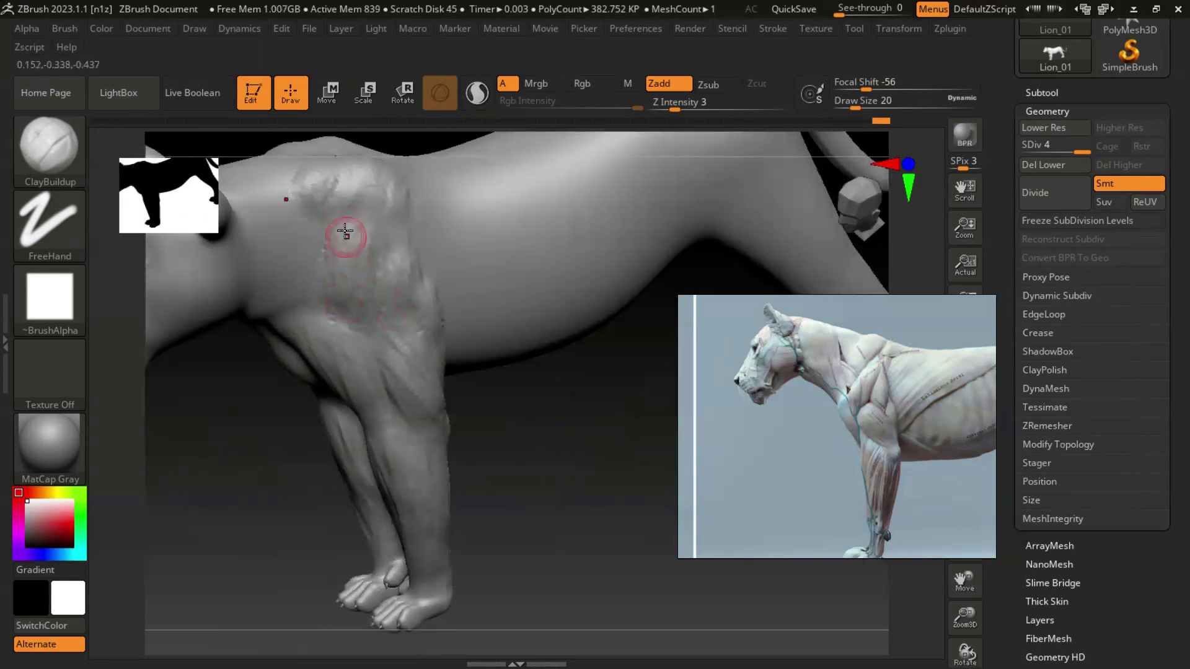
Build up the lower shoulder and the muscle bands running from the throat side of the neck to the shoulder point with ClayBuildup.
mouse_move(355, 300)
mouse_down()
mouse_move(325, 205)
mouse_move(398, 259)
mouse_up()
mouse_move(392, 305)
mouse_down()
mouse_move(400, 223)
mouse_move(389, 302)
mouse_move(425, 340)
mouse_up()
mouse_move(561, 466)
mouse_down()
mouse_move(489, 443)
mouse_move(477, 479)
mouse_move(460, 443)
mouse_move(435, 441)
mouse_up()
mouse_move(276, 488)
mouse_down()
mouse_move(278, 445)
mouse_move(257, 473)
mouse_up()
drag(258, 335, 317, 366)
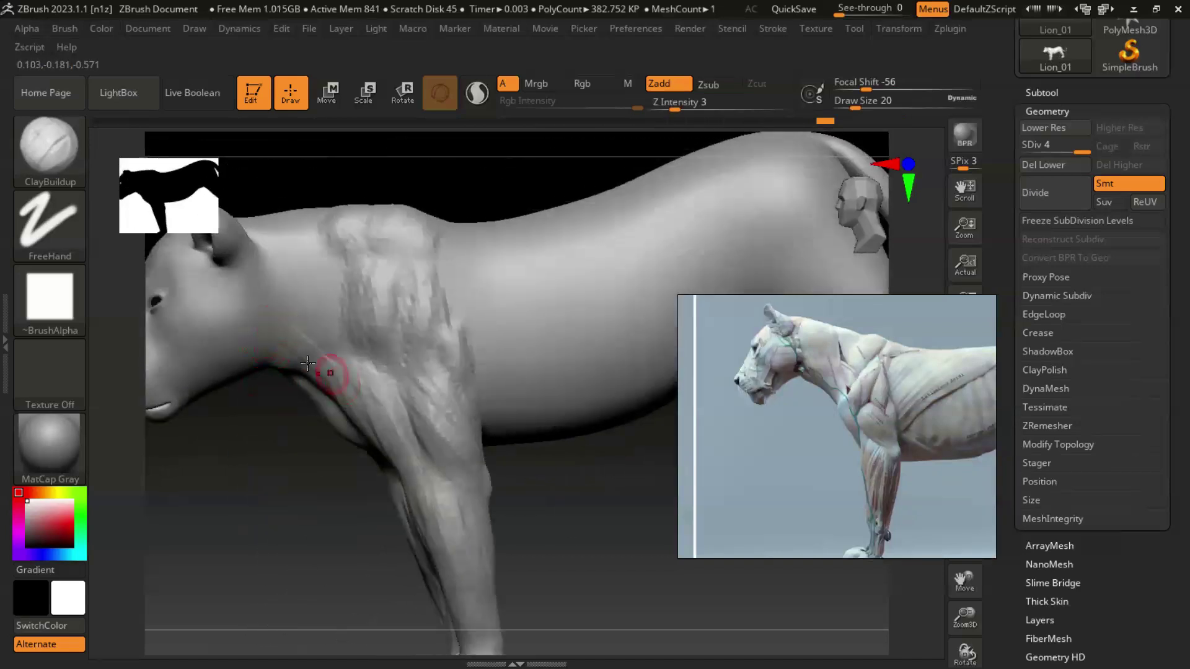
mouse_move(278, 330)
mouse_down()
mouse_move(331, 345)
mouse_move(321, 357)
mouse_up()
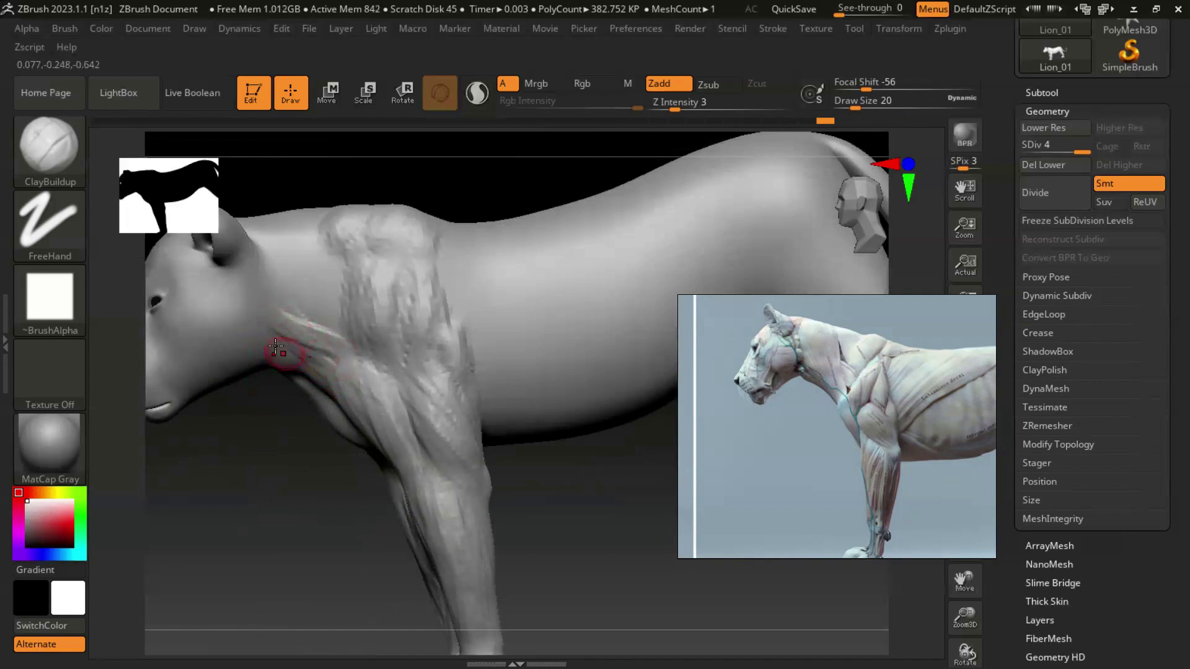
mouse_move(291, 422)
mouse_down()
mouse_move(305, 492)
mouse_move(315, 260)
mouse_up()
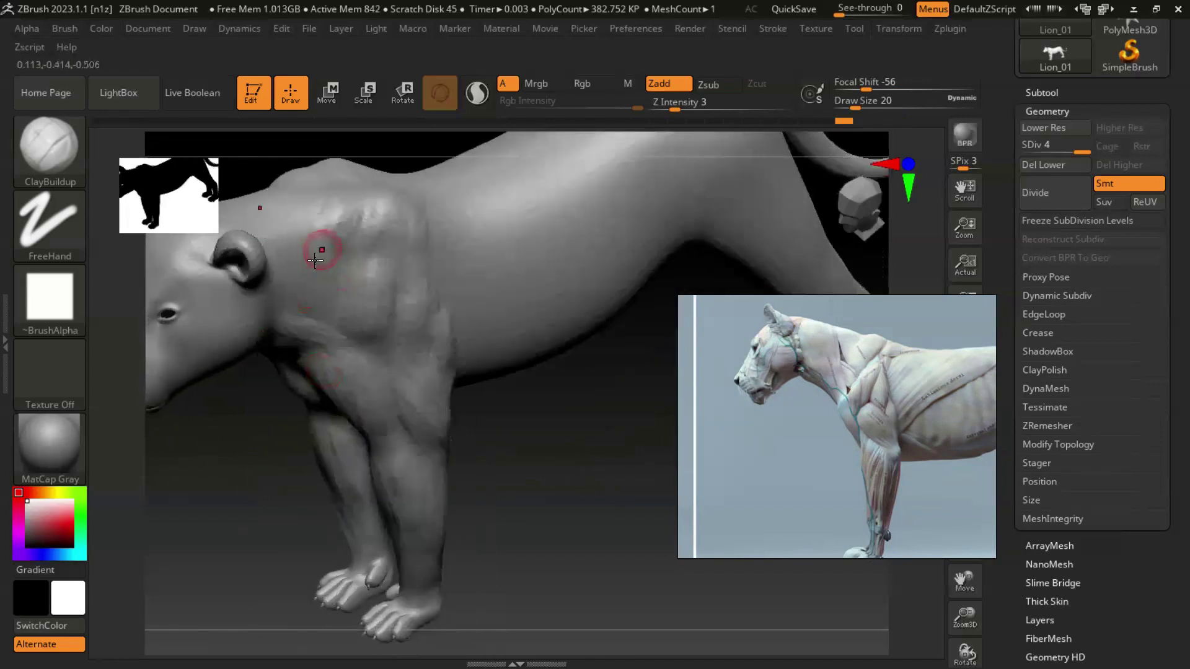
drag(557, 492, 410, 401)
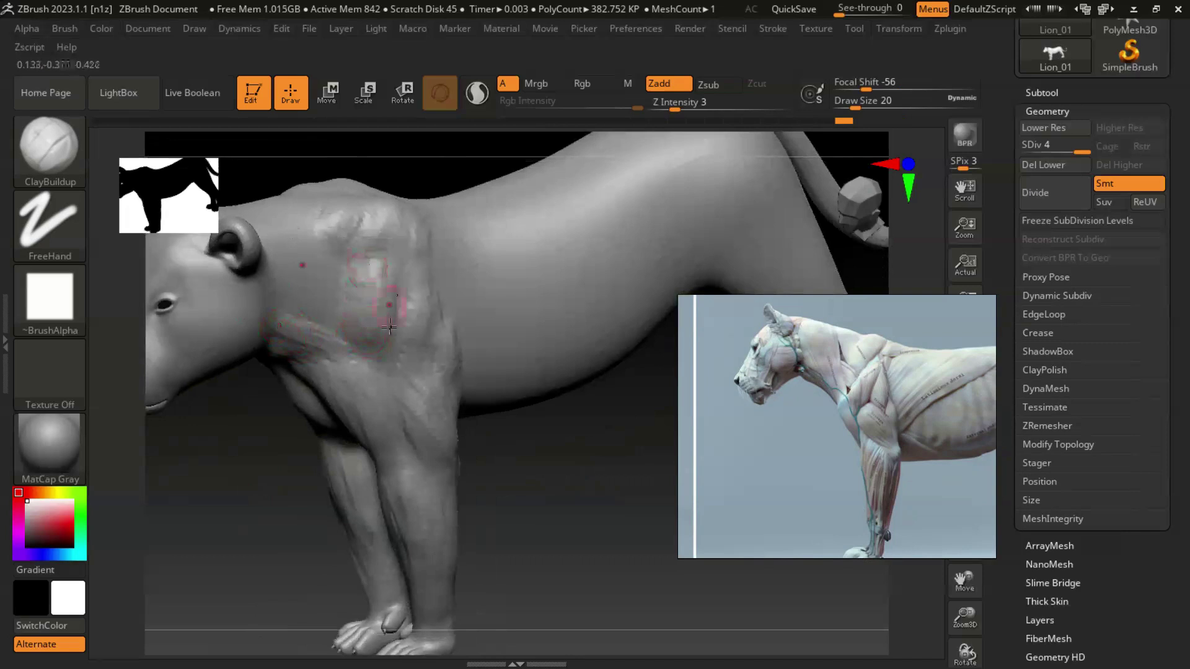
Smooth the sculpted strokes over the shoulder blade, upper arm and forearm.
shift+drag(360, 181, 401, 287)
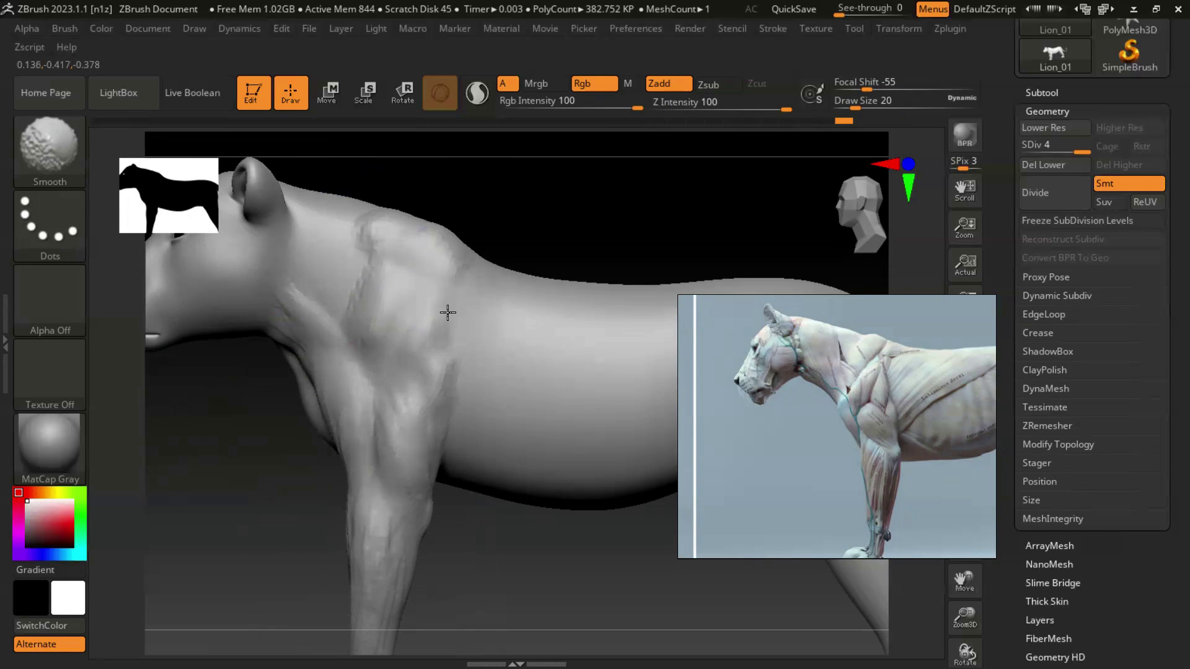
shift+drag(427, 392, 421, 416)
shift+drag(388, 465, 366, 492)
alt+drag(496, 517, 519, 412)
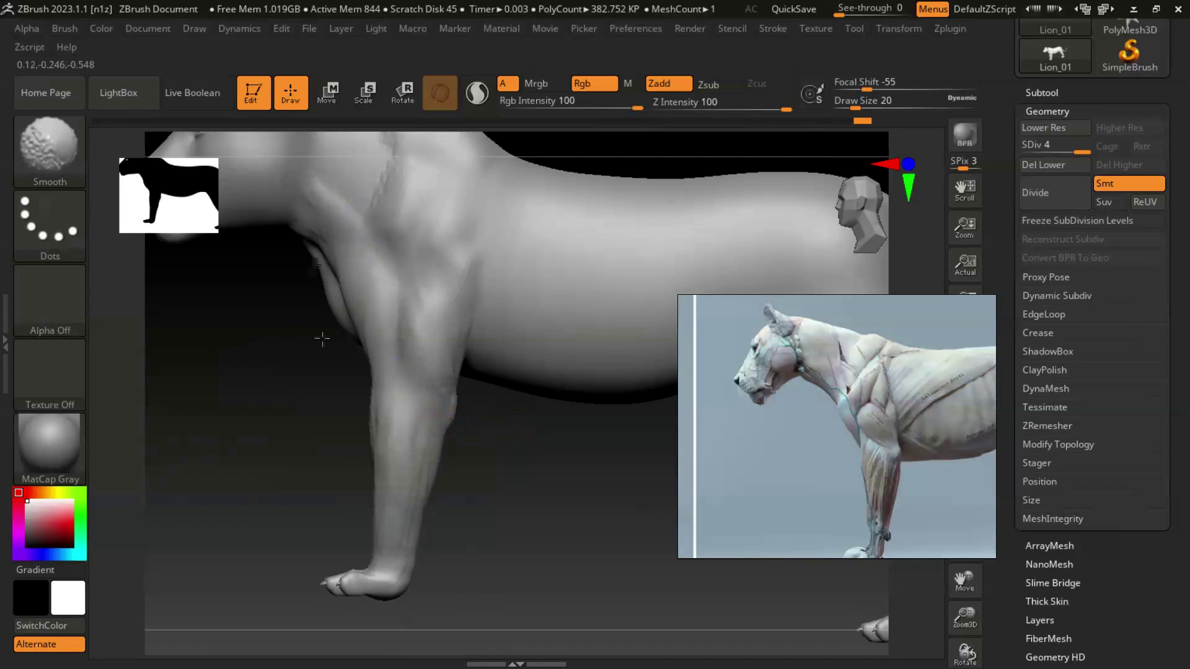
key(b)
key(c)
key(b)
mouse_move(473, 430)
mouse_down()
mouse_move(496, 459)
mouse_move(595, 458)
mouse_move(634, 394)
mouse_up()
shift+drag(372, 394, 344, 408)
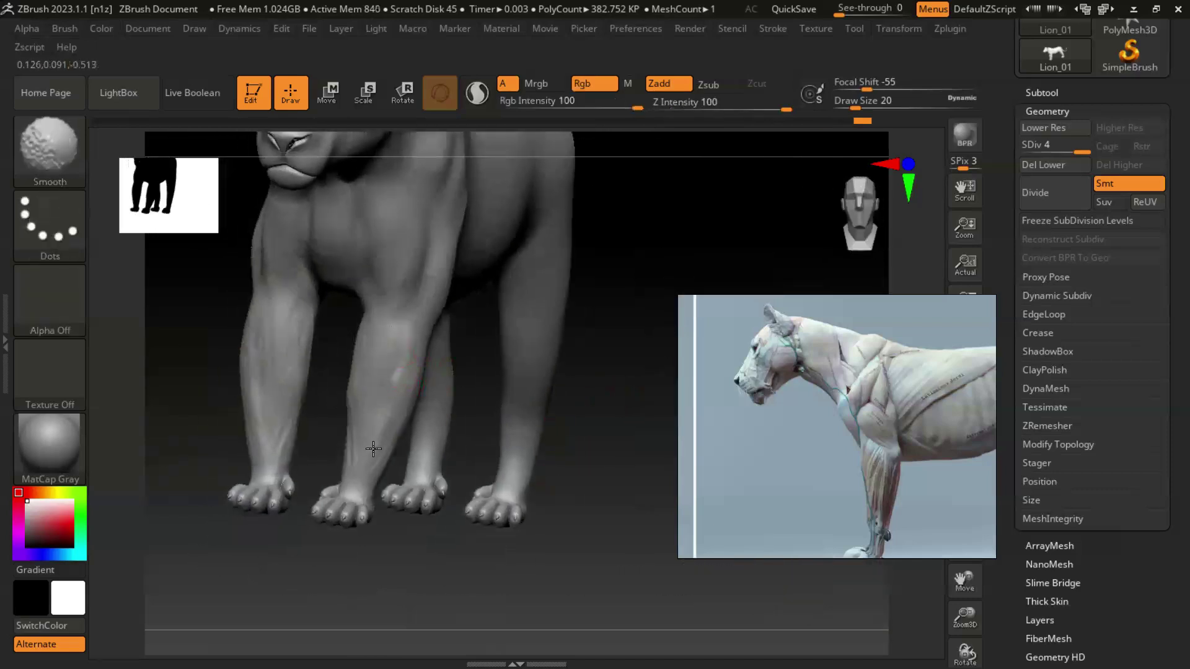
Build up ridges along the tops of the front paw's toes with ClayBuildup at draw size 5.
mouse_move(393, 523)
mouse_down()
mouse_move(399, 430)
mouse_move(385, 473)
mouse_move(548, 502)
mouse_move(558, 397)
mouse_up()
key([)
mouse_move(363, 432)
mouse_down()
mouse_move(349, 450)
mouse_move(377, 415)
mouse_move(344, 459)
mouse_up()
key([)
drag(366, 451, 356, 458)
drag(417, 421, 384, 458)
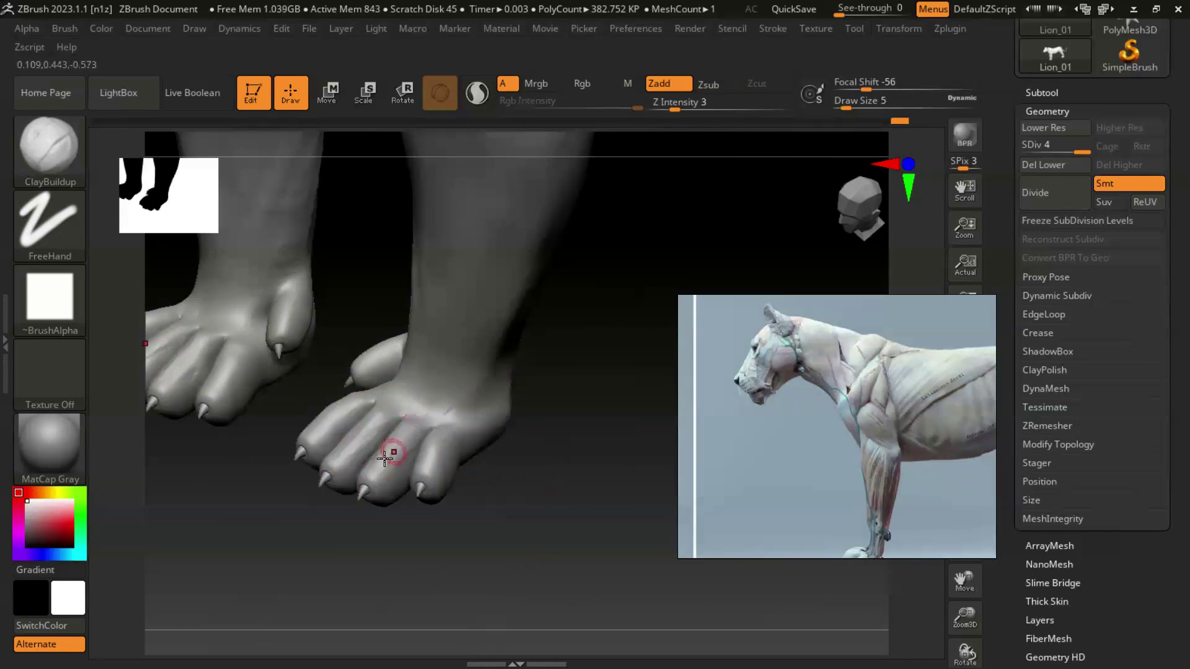
drag(433, 410, 382, 463)
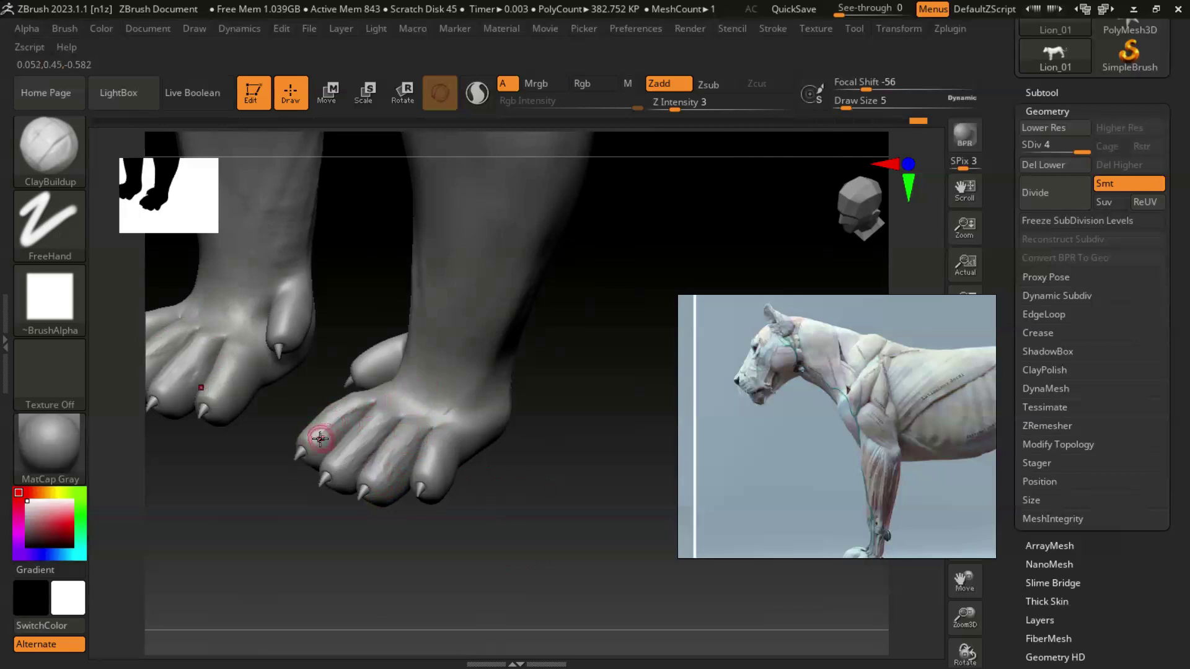
mouse_move(397, 398)
mouse_down()
mouse_move(380, 412)
mouse_move(432, 395)
mouse_move(421, 480)
mouse_up()
mouse_move(513, 474)
mouse_down()
mouse_move(521, 496)
mouse_move(526, 459)
mouse_up()
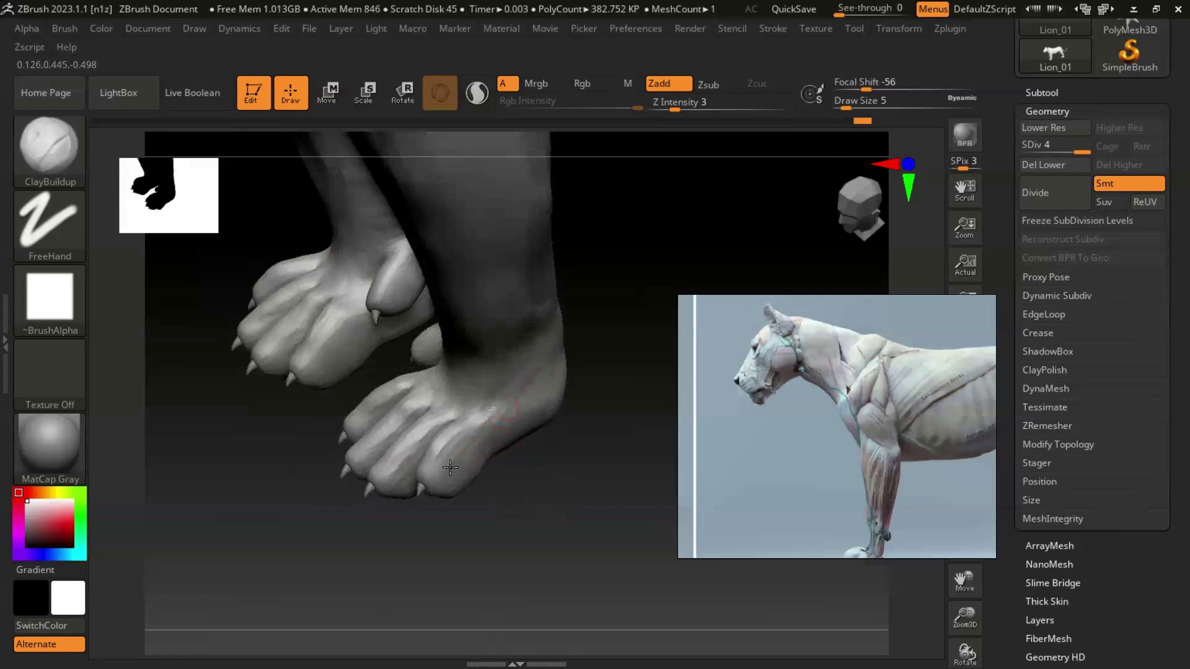
Build up the back of the lower foreleg and the paw's main pad with ClayBuildup, using draw size 7 for the pad, and smooth the pad.
drag(510, 433, 434, 384)
drag(363, 408, 385, 407)
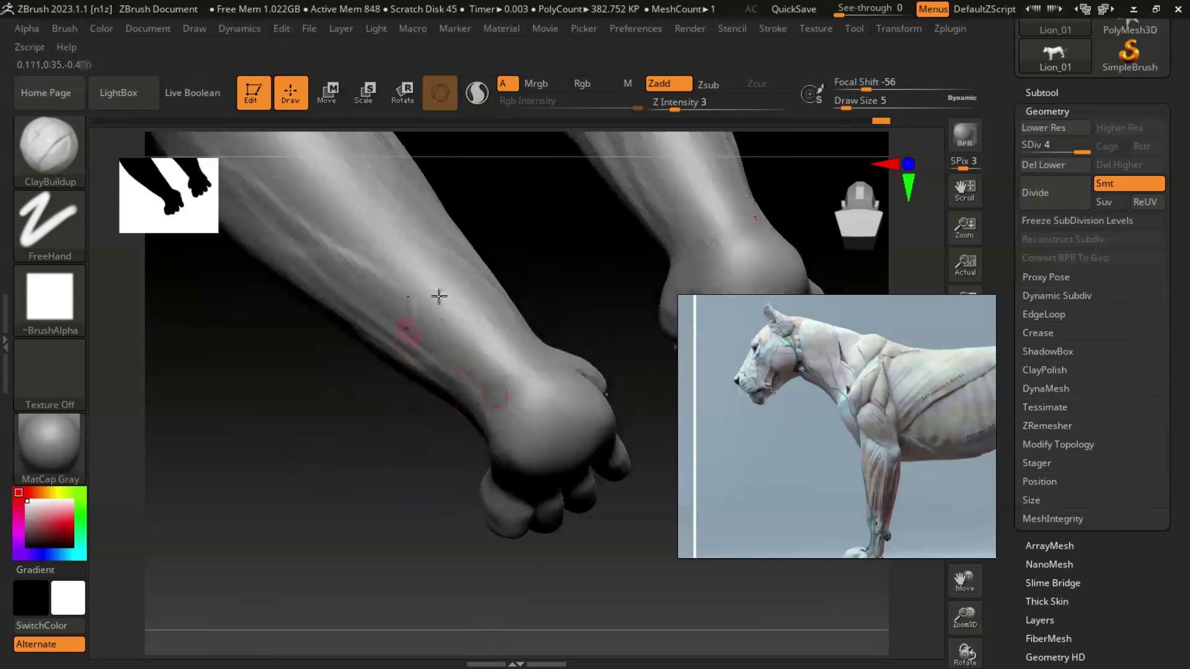
right_drag(552, 433, 521, 417)
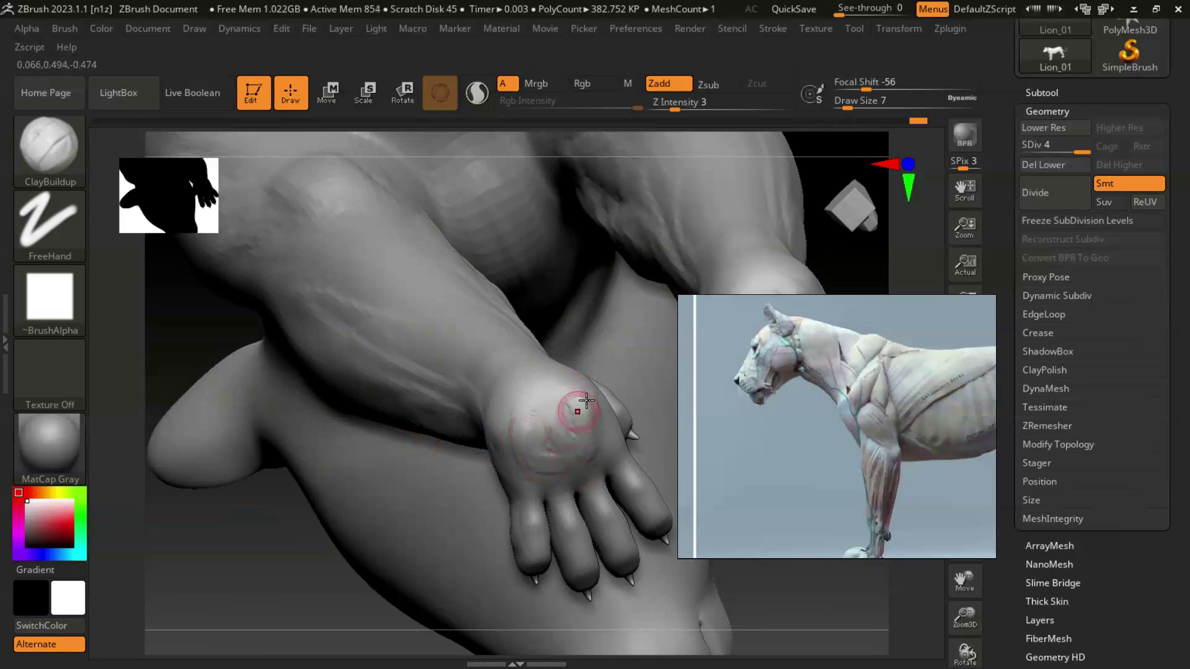
alt+right_drag(280, 500, 259, 330)
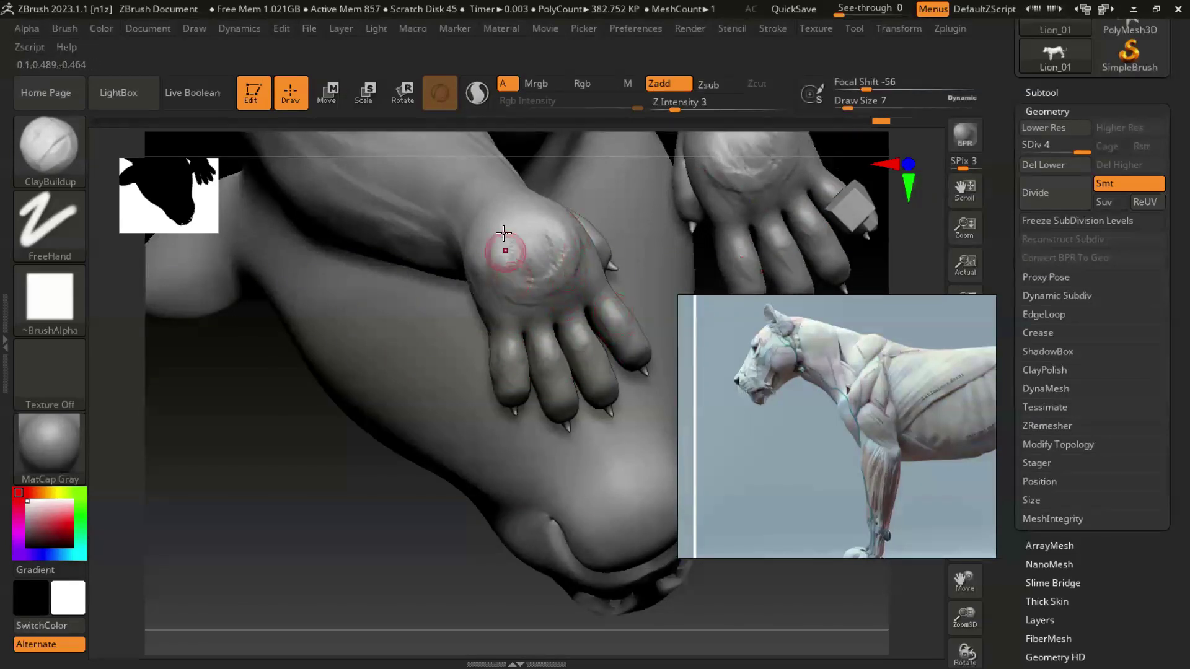
key(shift)
shift+drag(540, 250, 494, 263)
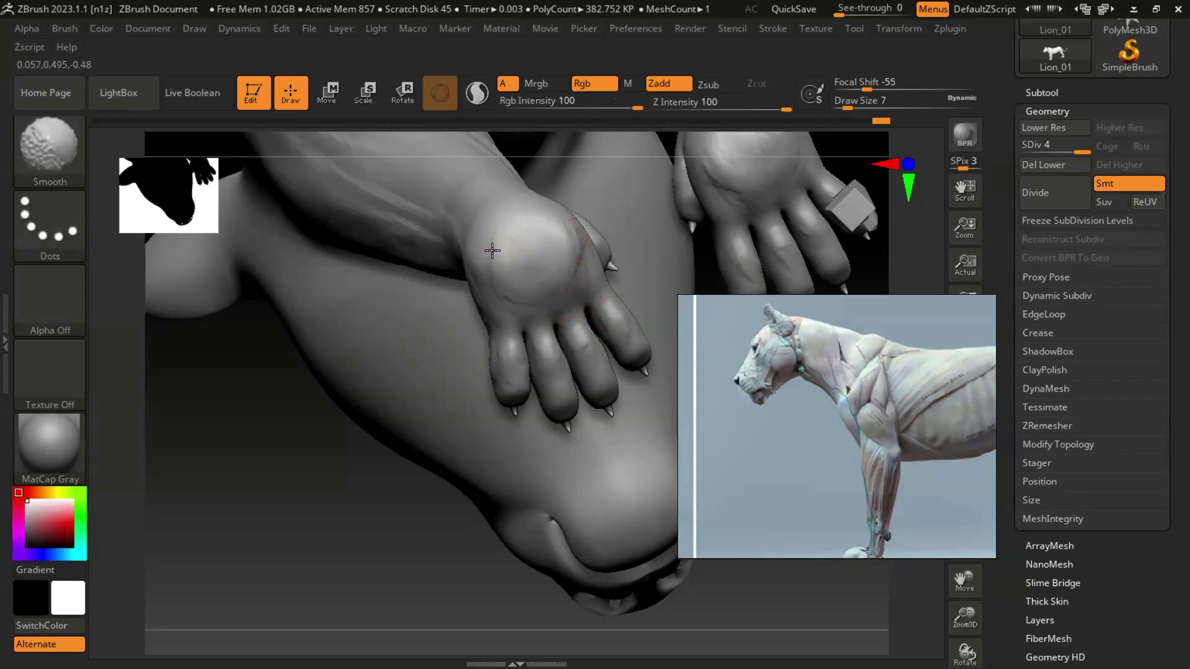
Add ClayBuildup strokes on the paw's underside between the main pad and the toes.
drag(372, 478, 499, 451)
drag(518, 244, 521, 208)
drag(519, 343, 543, 280)
drag(566, 341, 559, 291)
mouse_move(554, 354)
mouse_down()
mouse_move(559, 256)
mouse_move(587, 272)
mouse_move(612, 350)
mouse_move(600, 420)
mouse_move(611, 314)
mouse_move(627, 439)
mouse_move(630, 378)
mouse_move(466, 442)
mouse_move(337, 385)
mouse_move(318, 411)
mouse_move(351, 425)
mouse_move(580, 402)
mouse_move(471, 409)
mouse_move(377, 391)
mouse_move(321, 432)
mouse_move(315, 470)
mouse_up()
key(f)
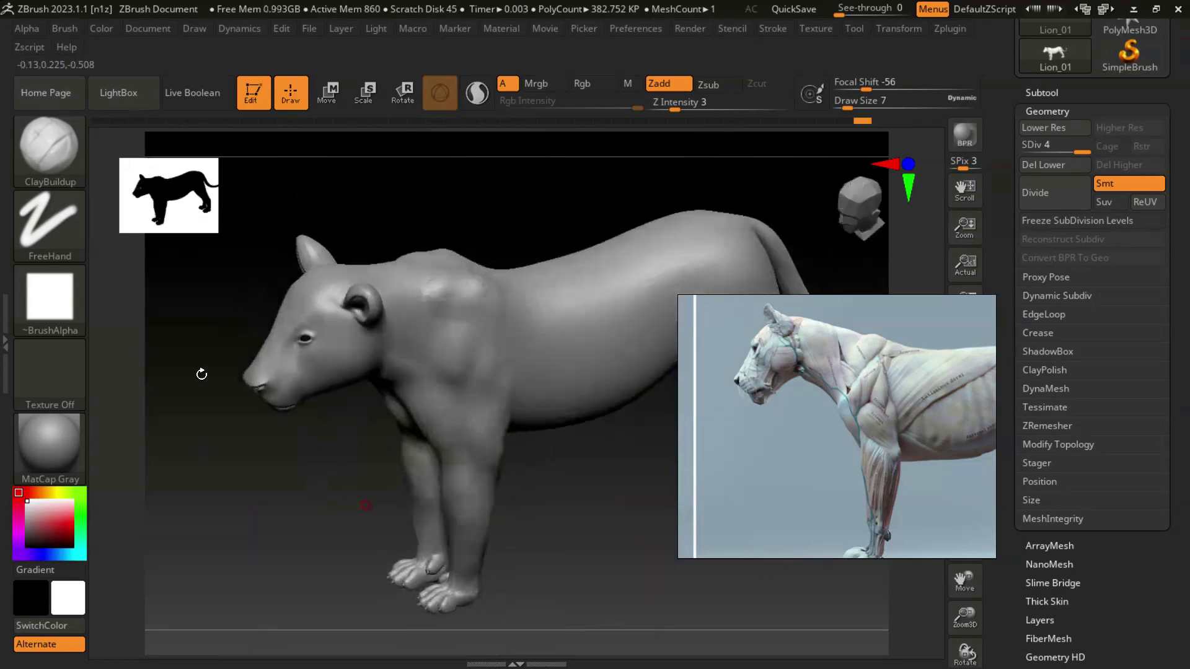
Carve muscle grooves from the neck behind the ear and jaw into the shoulder with DamStandard at draw size 22.
click(59, 160)
click(193, 131)
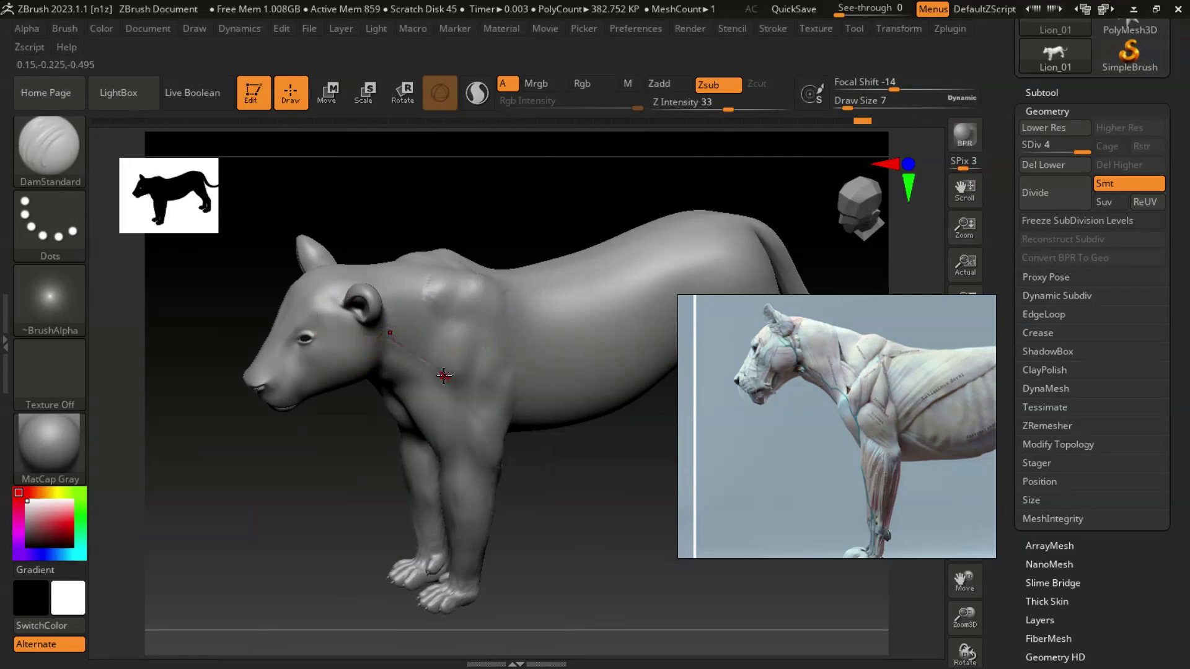
key(bracketright)
key(bracketright)
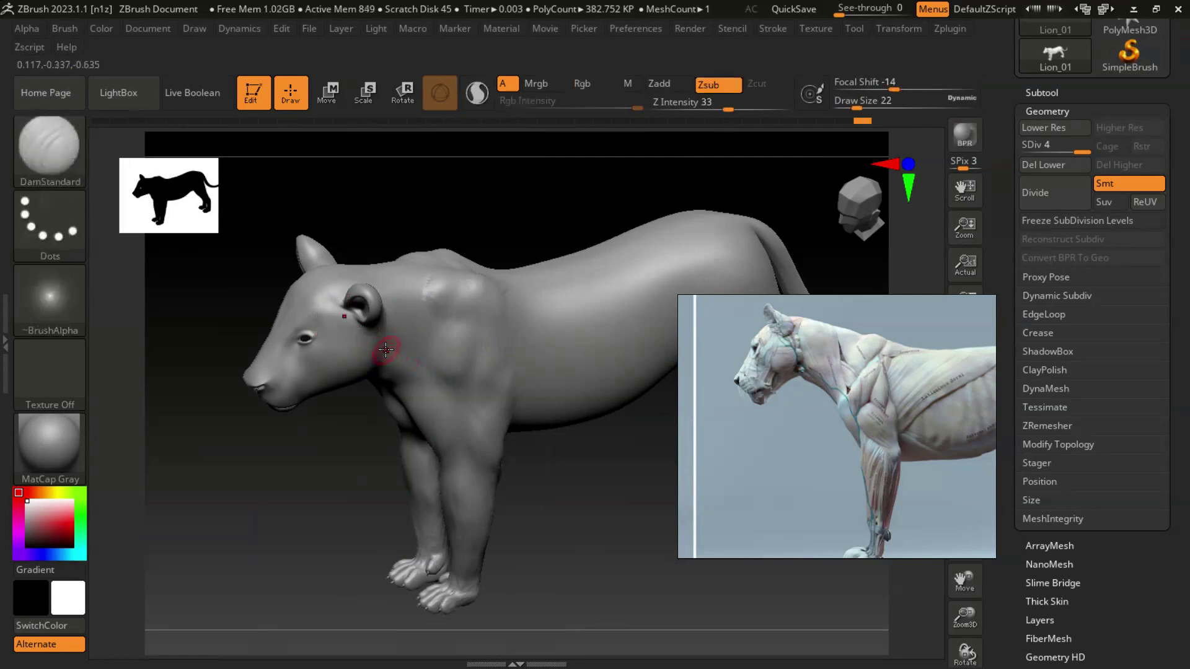
key(shift)
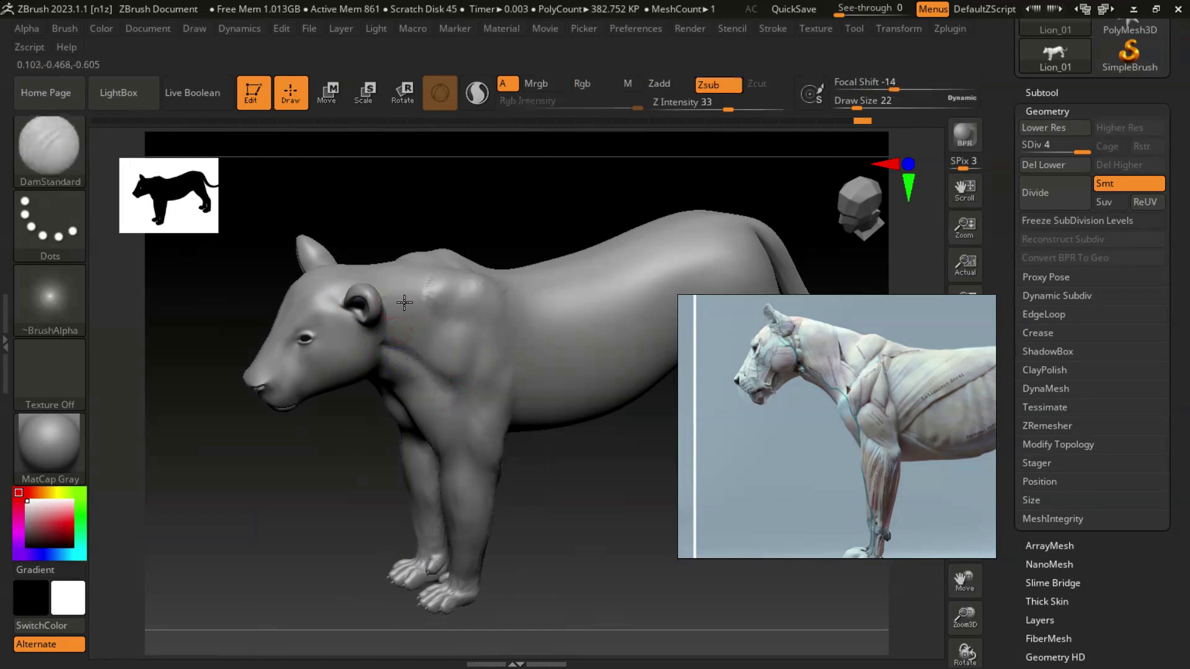
drag(381, 302, 434, 313)
drag(347, 439, 282, 440)
Smooth the carved neck grooves and soften the muscles of the shoulder and upper arm.
key(shift)
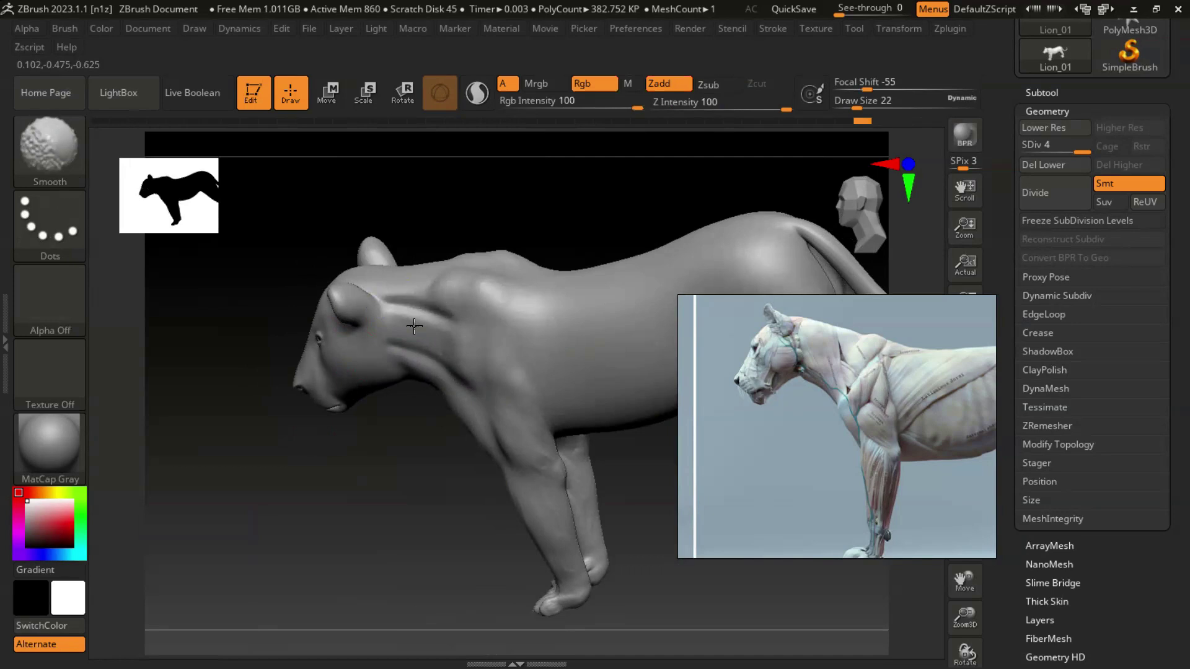
drag(422, 447, 481, 447)
key(shift)
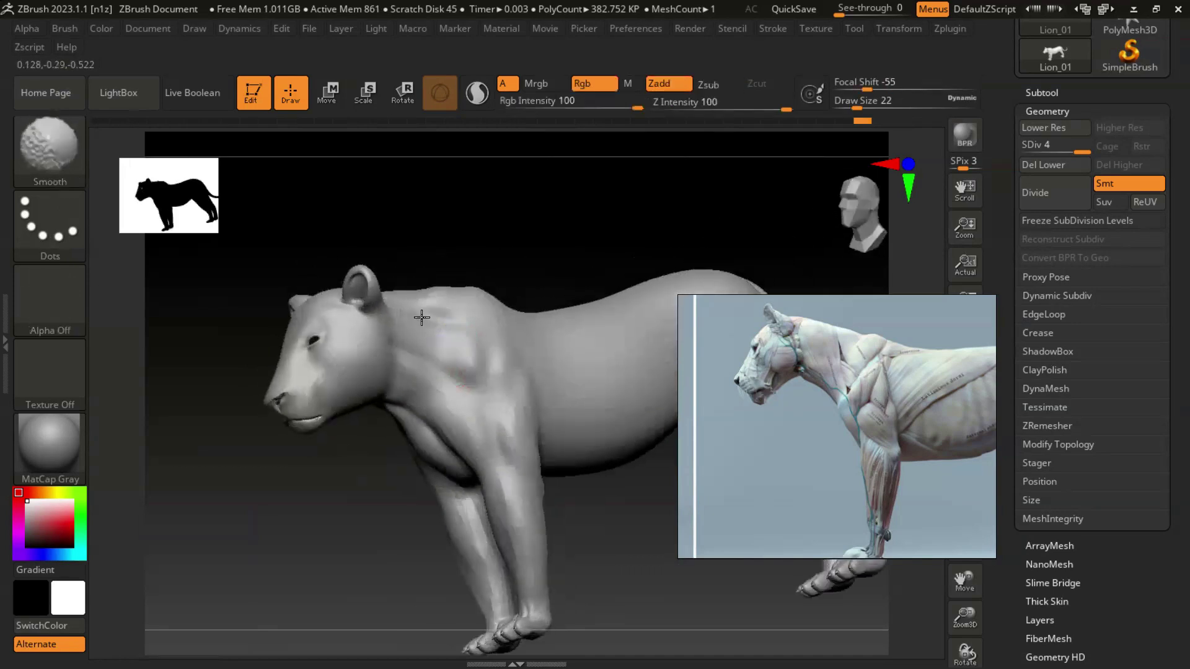
shift+drag(433, 321, 463, 341)
drag(404, 457, 350, 538)
shift+drag(494, 420, 538, 457)
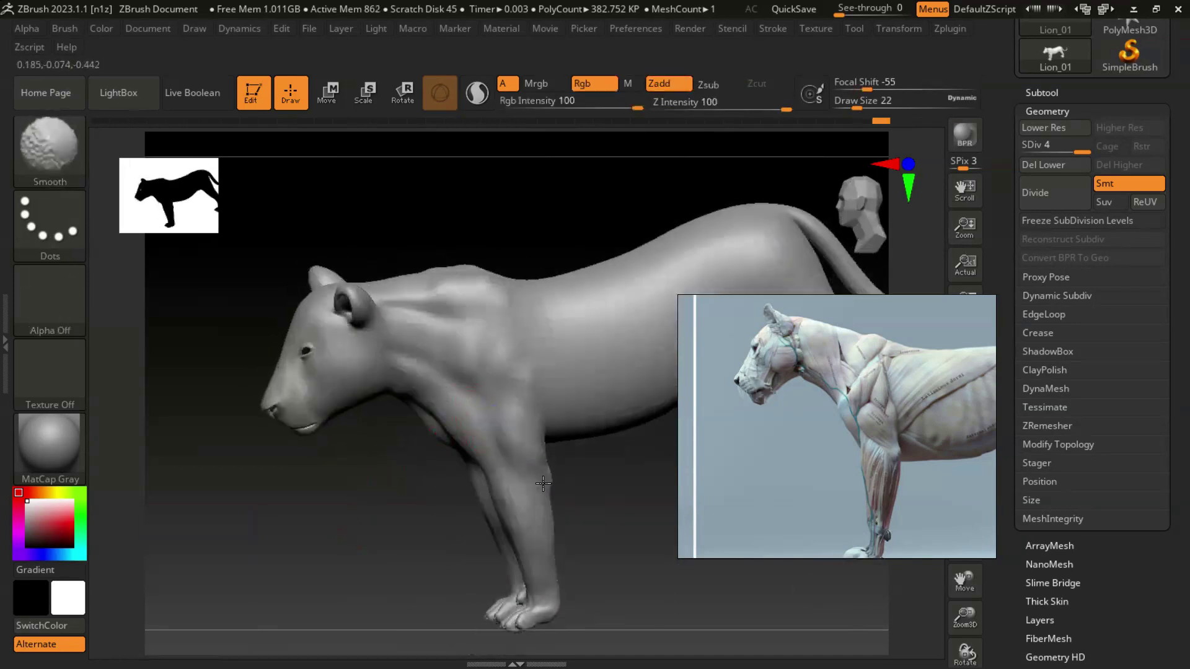
Switch back to ClayBuildup and build up the foreleg along its length above the front paw.
right_drag(603, 457, 565, 477)
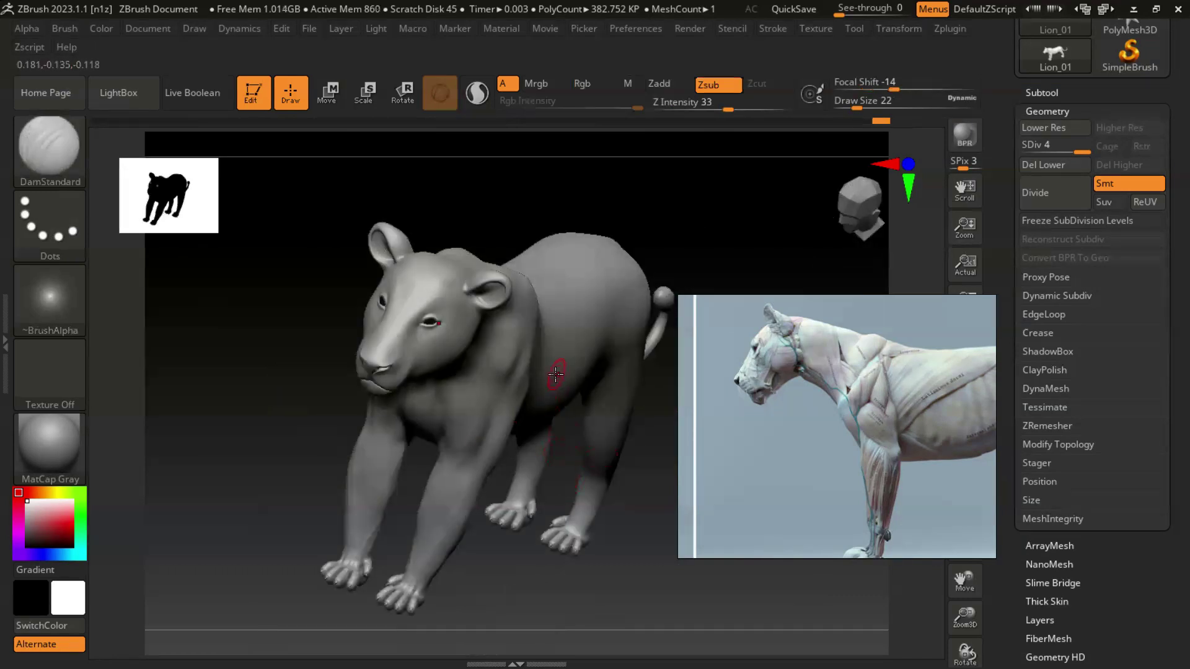
shift+drag(292, 393, 558, 407)
alt+drag(563, 452, 553, 383)
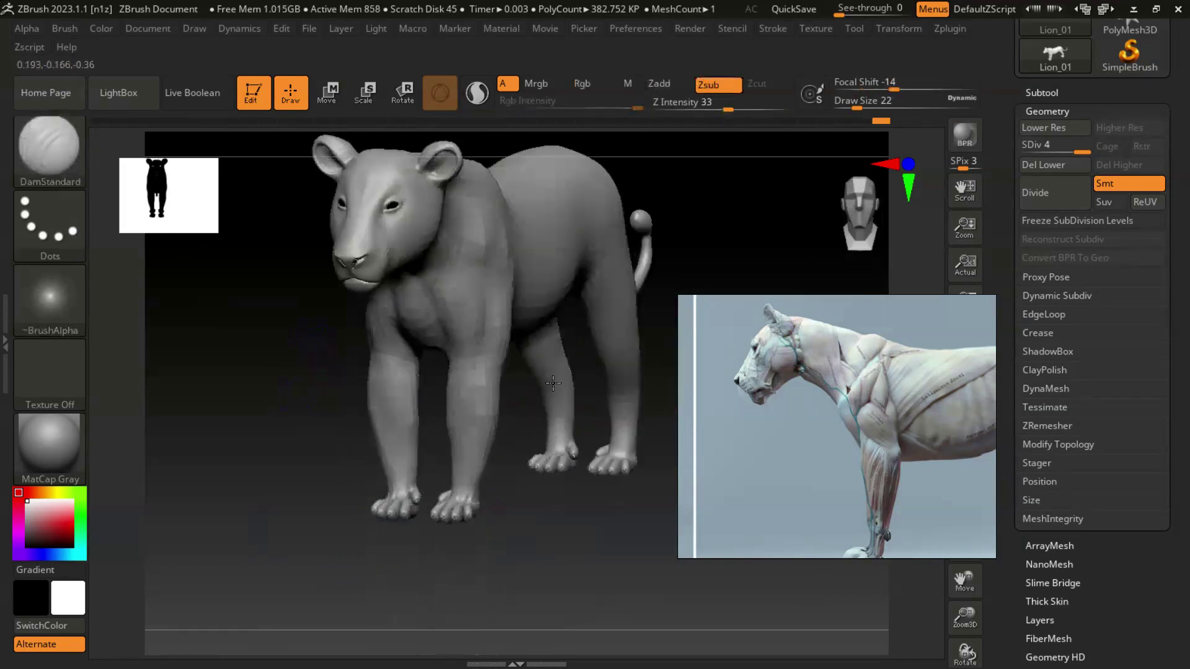
right_drag(553, 383, 535, 439)
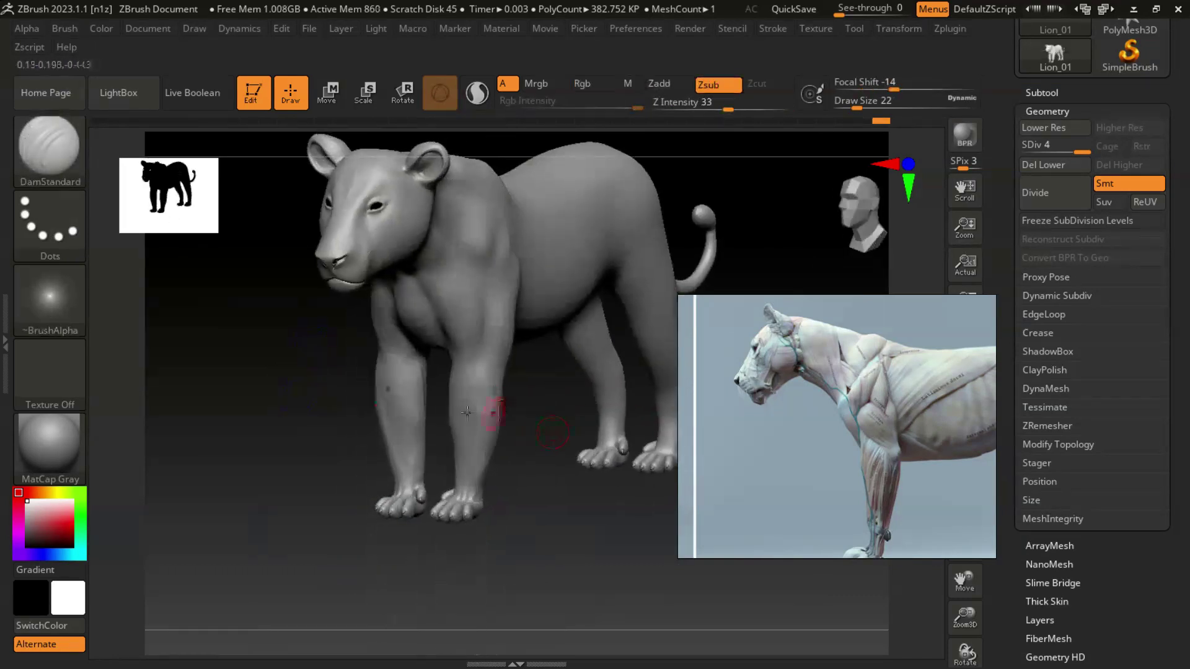
alt+drag(522, 482, 533, 434)
mouse_move(533, 434)
right_down()
mouse_move(544, 457)
mouse_move(559, 338)
right_up()
click(43, 154)
click(111, 134)
mouse_move(481, 353)
mouse_down()
mouse_move(465, 452)
mouse_move(598, 459)
mouse_move(540, 440)
mouse_move(502, 444)
mouse_move(439, 497)
mouse_move(474, 486)
mouse_up()
Switch to the Move brush and adjust the front paw's heel and toe outline, enlarging the draw size to 54.
click(50, 146)
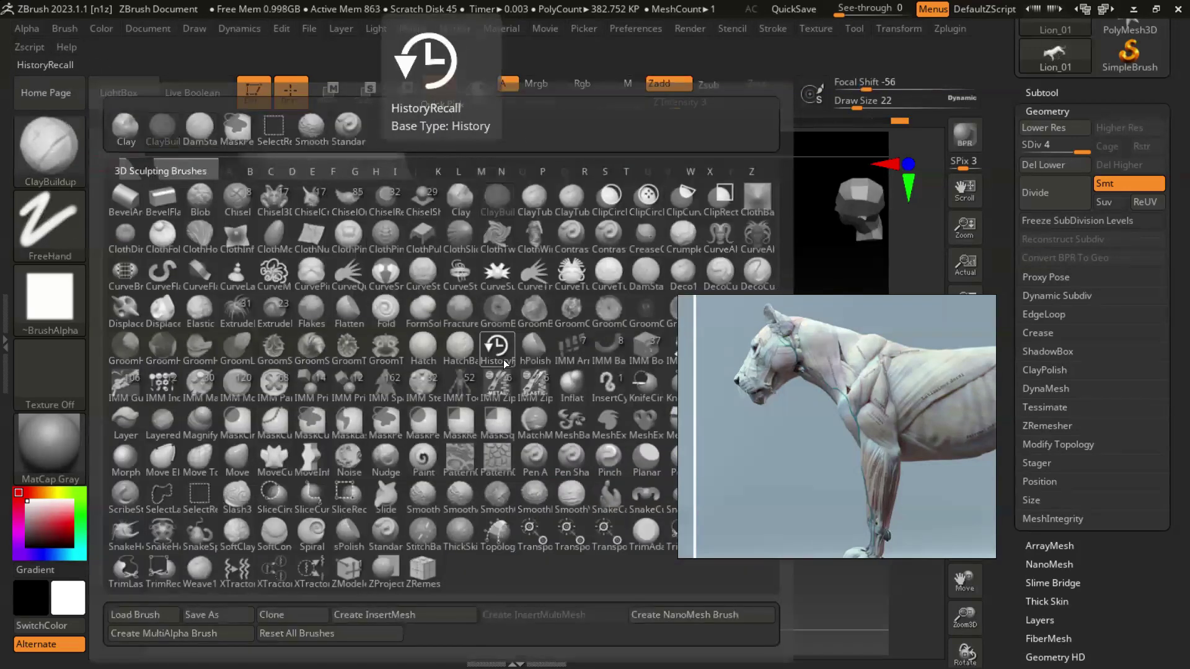
key(m)
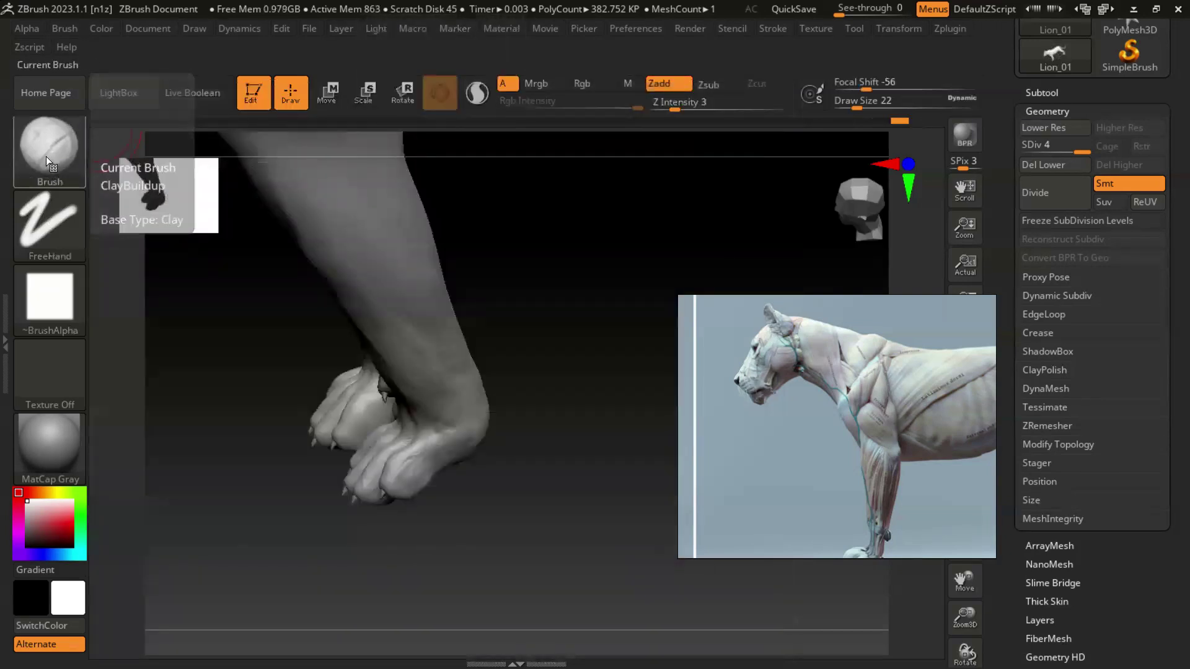
click(46, 156)
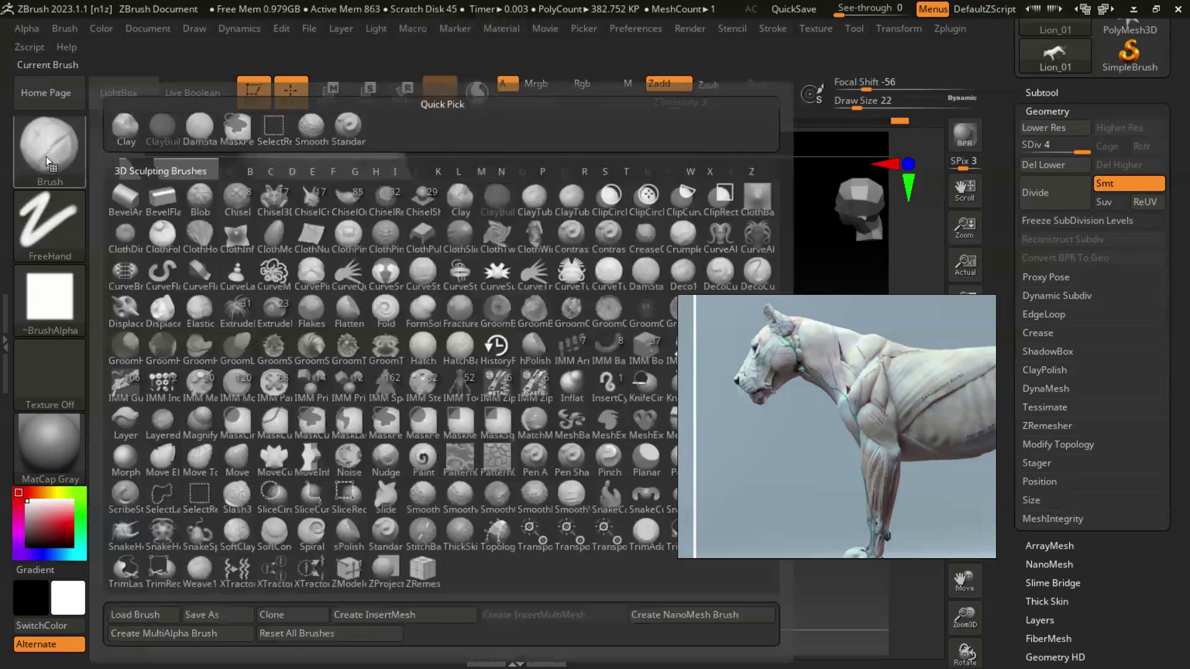
key(m)
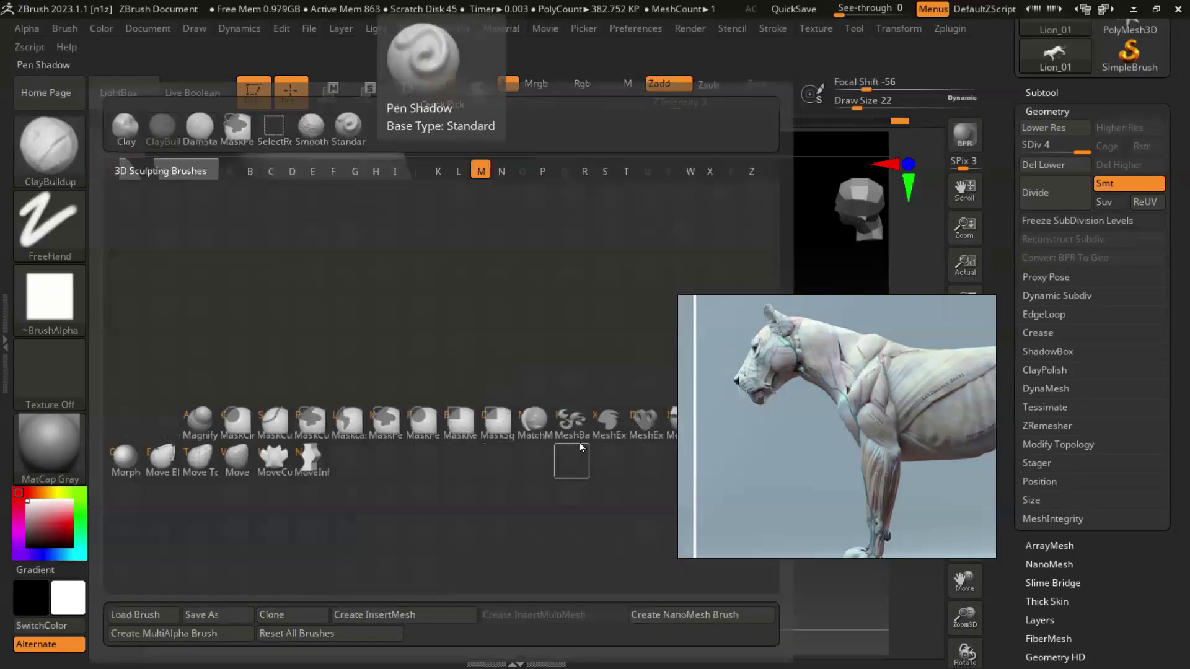
click(236, 459)
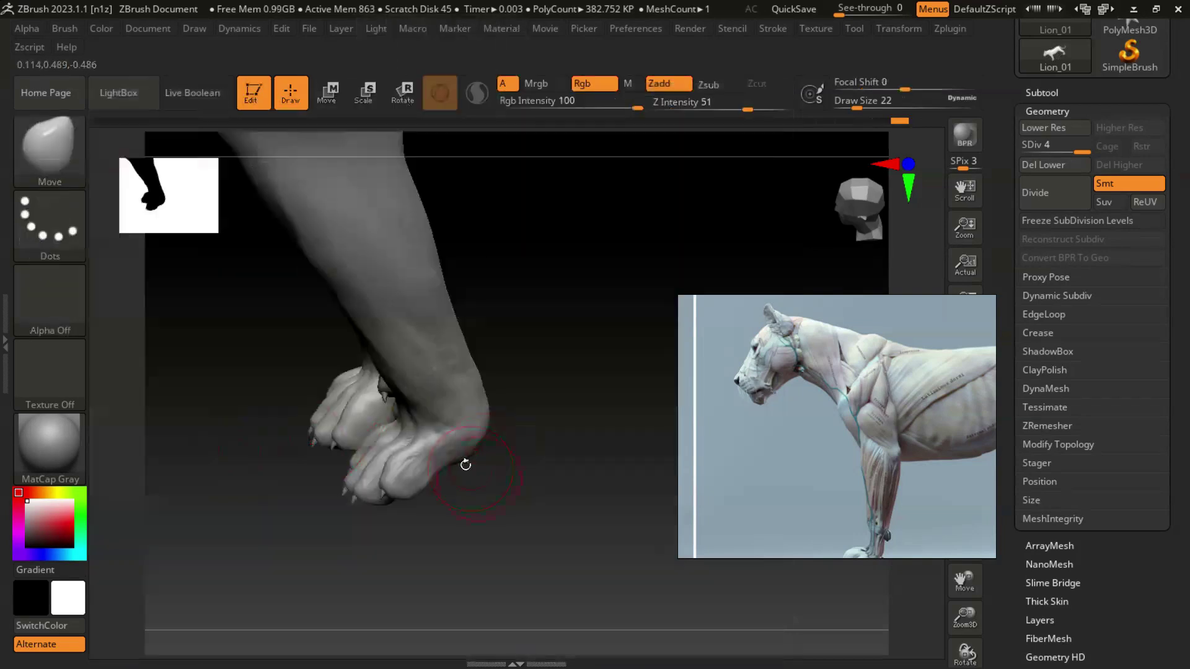
mouse_move(482, 476)
mouse_down()
mouse_move(560, 478)
mouse_move(460, 454)
mouse_up()
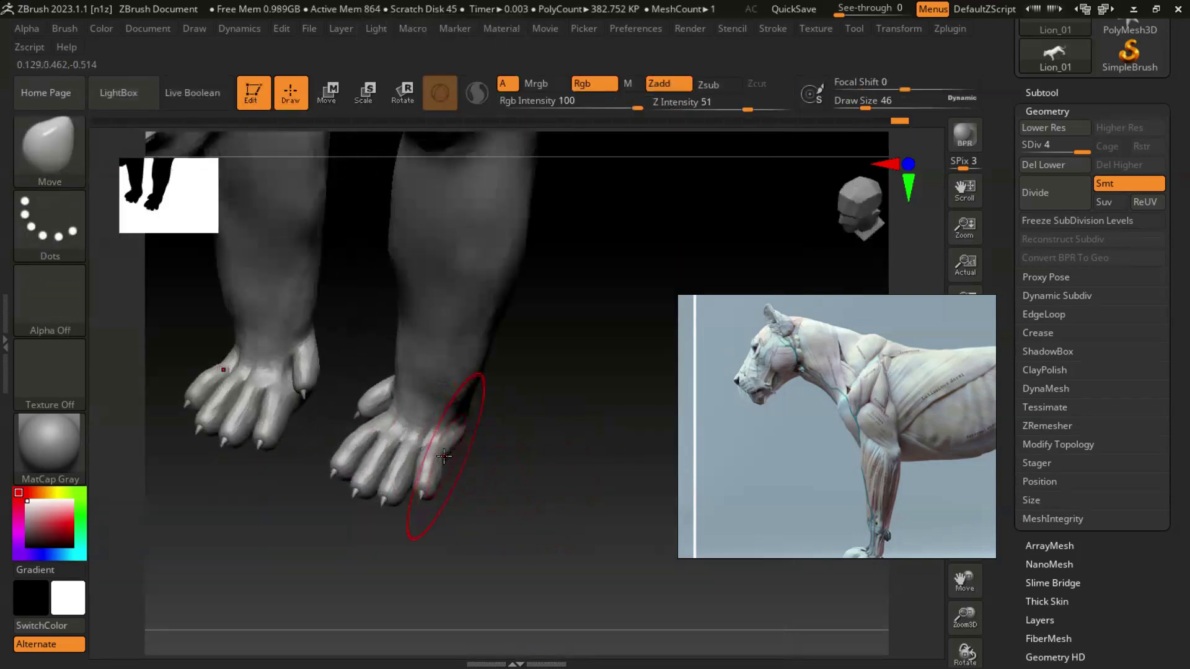
drag(444, 457, 449, 466)
drag(381, 426, 375, 425)
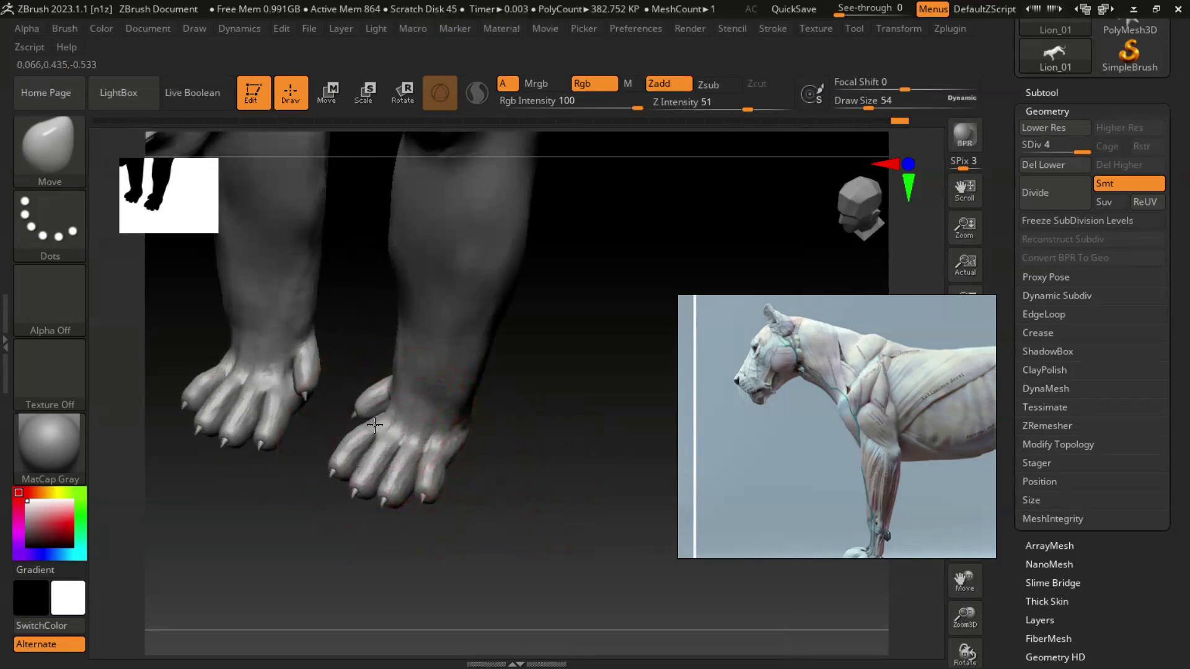
Enlarge the Move brush to draw size 78, undo the last stroke and readjust the spread of the front paw's toes.
mouse_move(520, 462)
mouse_down()
mouse_move(441, 478)
mouse_move(490, 453)
mouse_up()
mouse_move(505, 471)
mouse_down()
mouse_move(542, 490)
mouse_move(518, 489)
mouse_move(555, 404)
mouse_move(434, 428)
mouse_move(400, 409)
mouse_move(507, 407)
mouse_move(558, 424)
mouse_move(571, 333)
mouse_move(508, 390)
mouse_move(459, 473)
mouse_up()
key(bracketright)
key(bracketright)
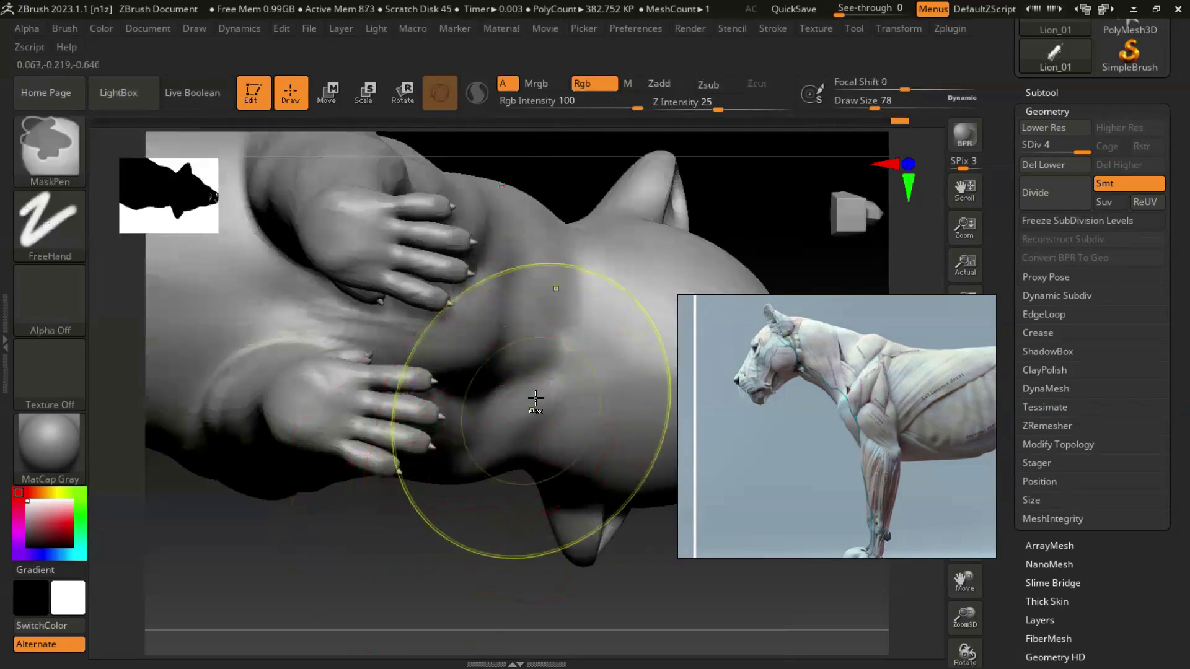
key(ctrl+z)
drag(462, 518, 431, 441)
drag(435, 487, 474, 456)
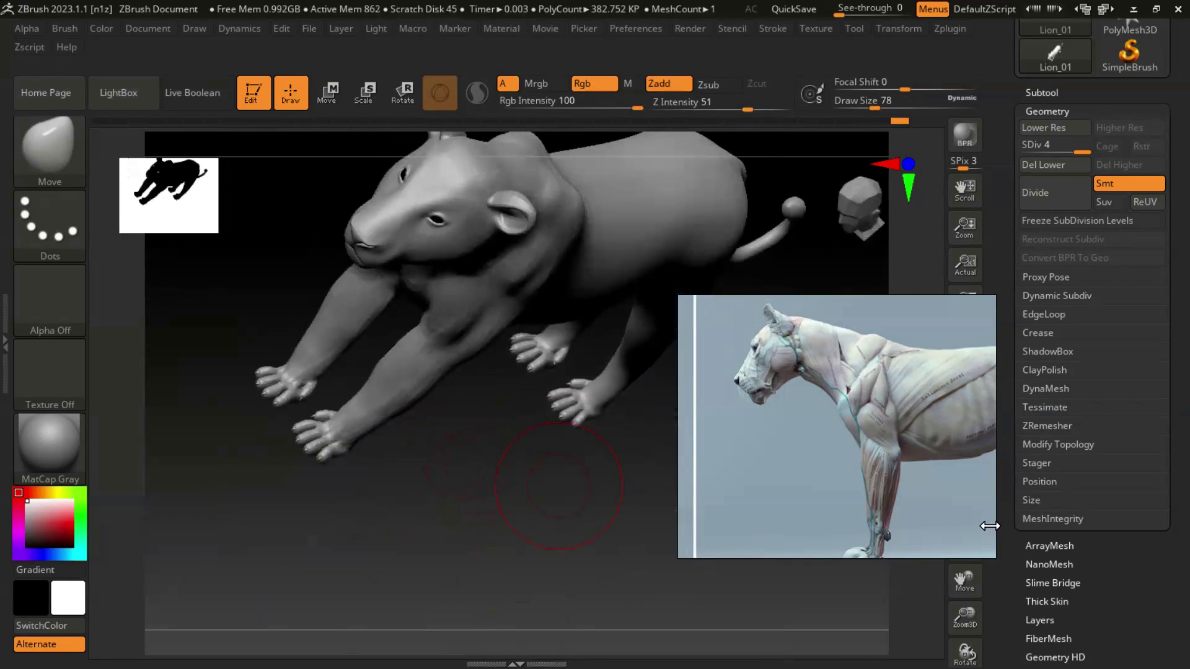
mouse_move(558, 461)
mouse_down()
mouse_move(460, 439)
mouse_move(486, 457)
mouse_move(419, 447)
mouse_move(529, 425)
mouse_move(505, 430)
mouse_move(512, 446)
mouse_move(483, 427)
mouse_up()
Switch to ClayBuildup at draw size 8 and build up the knuckles and upper surfaces of the front paw's toes.
click(49, 141)
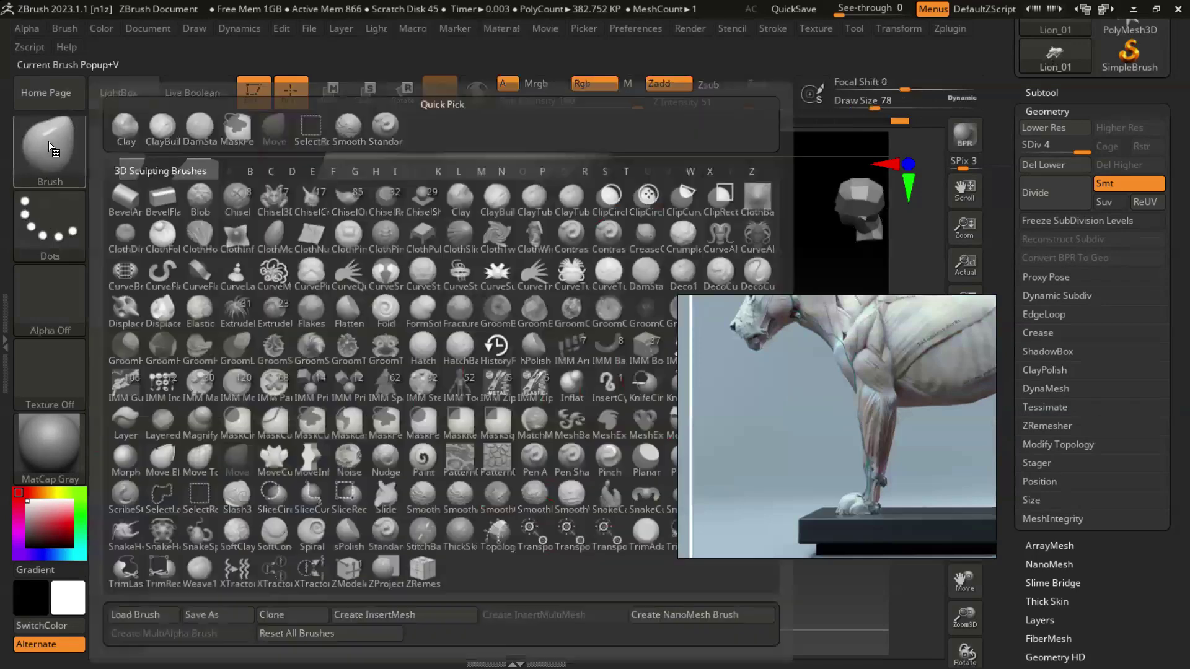
click(190, 134)
mouse_move(507, 452)
mouse_down()
mouse_move(486, 401)
mouse_move(429, 378)
mouse_up()
drag(537, 468, 516, 456)
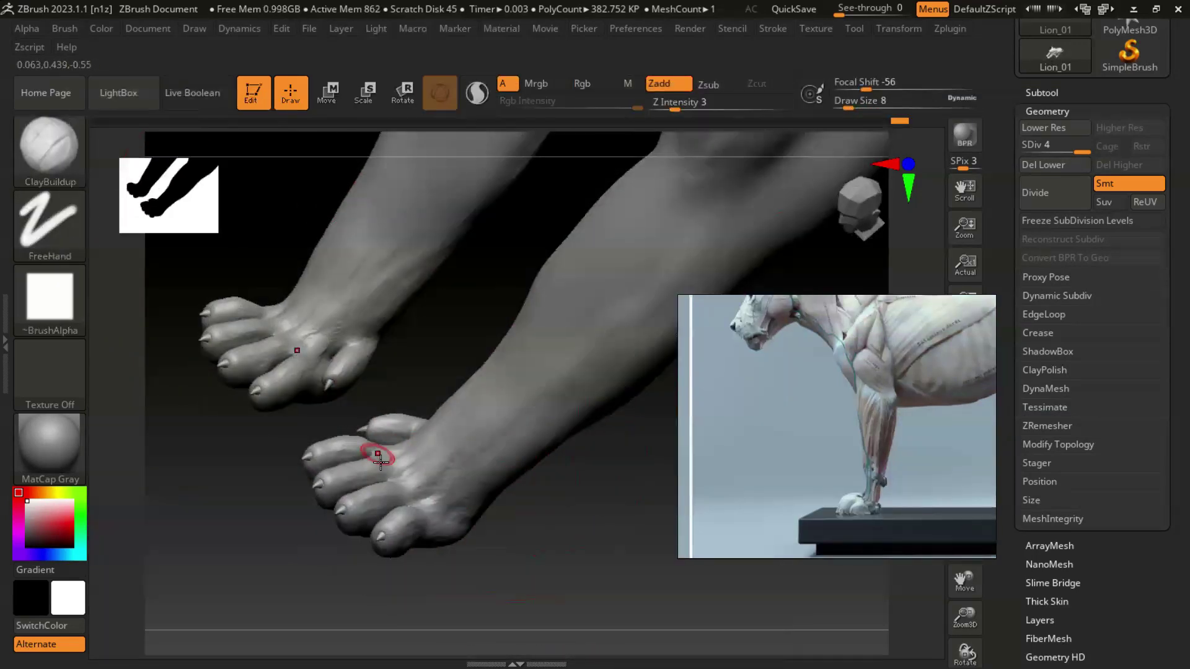
drag(403, 482, 386, 490)
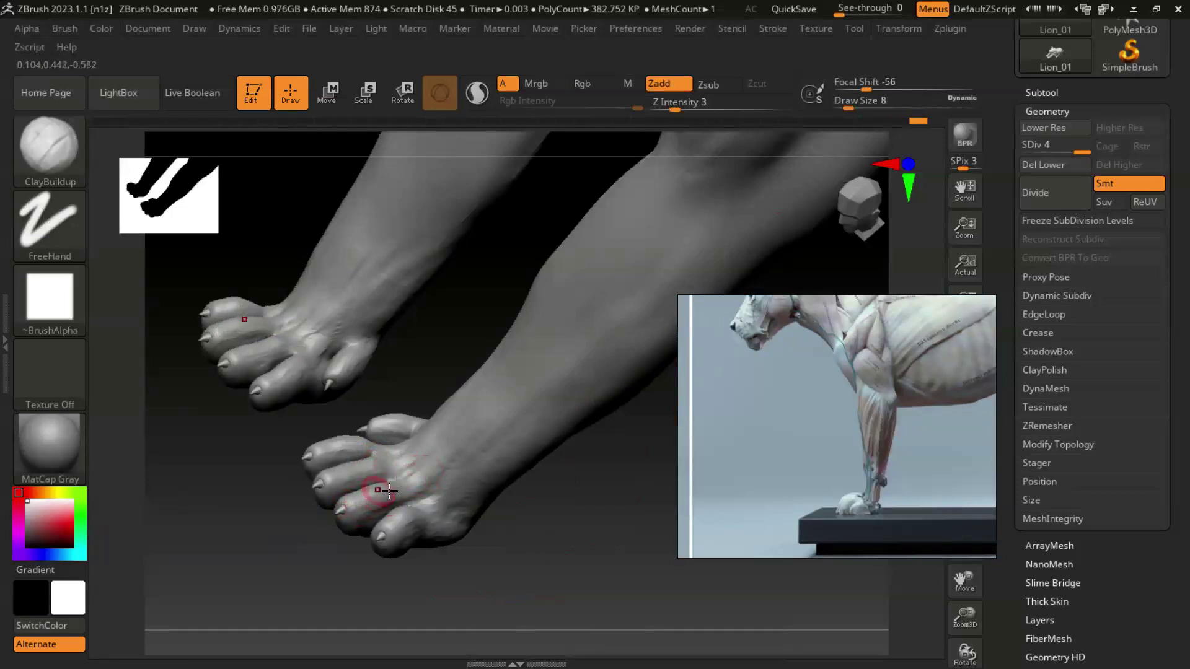
drag(248, 494, 345, 478)
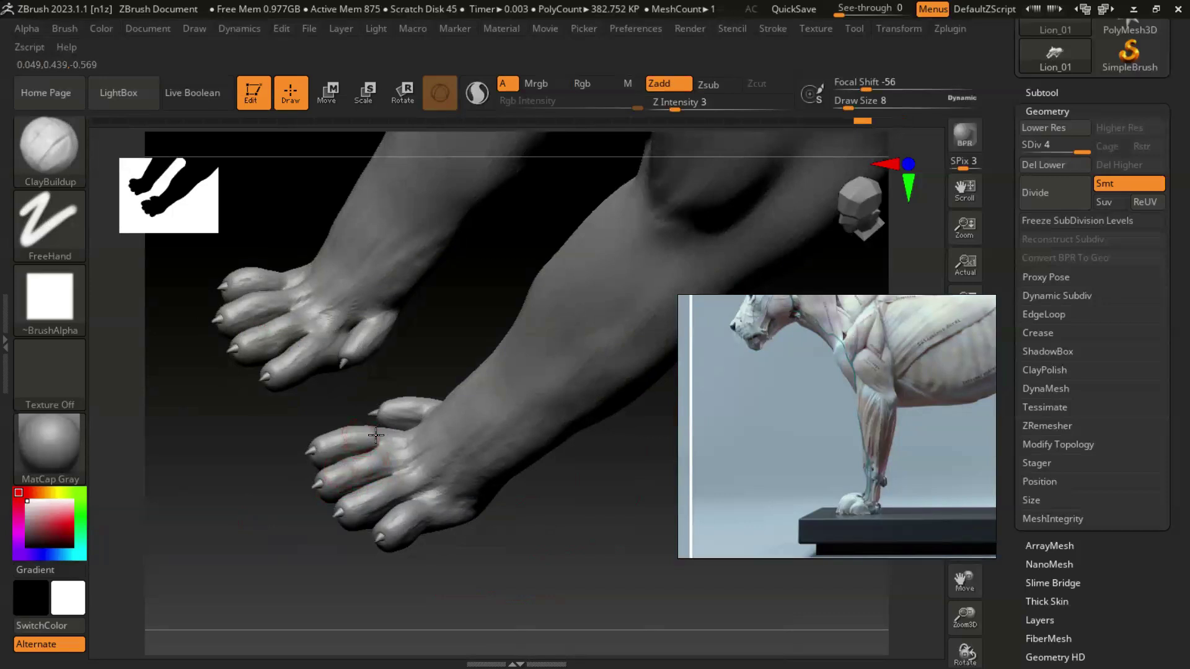
Add ClayBuildup tendon strokes from the toes across the paw's upper side to the wrist and behind the inner toe.
mouse_move(579, 534)
mouse_down()
mouse_move(372, 465)
mouse_move(399, 421)
mouse_move(425, 425)
mouse_up()
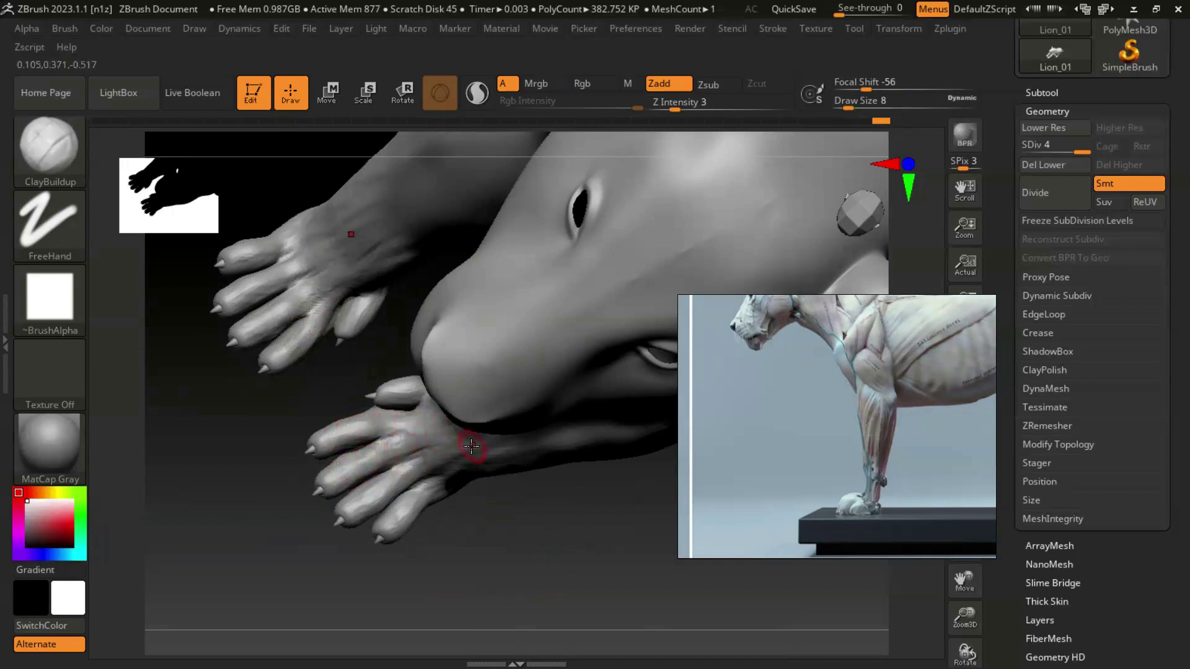
drag(563, 500, 436, 518)
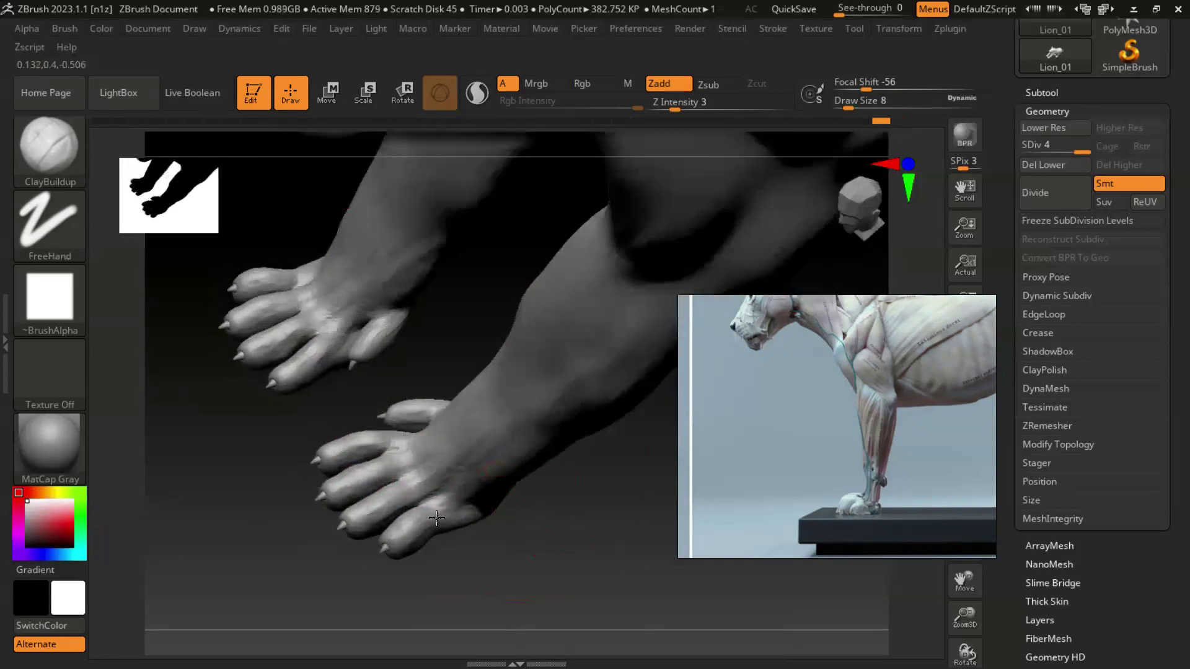
mouse_move(591, 504)
mouse_down()
mouse_move(608, 537)
mouse_move(623, 505)
mouse_up()
mouse_move(443, 420)
mouse_down()
mouse_move(512, 406)
mouse_move(497, 397)
mouse_up()
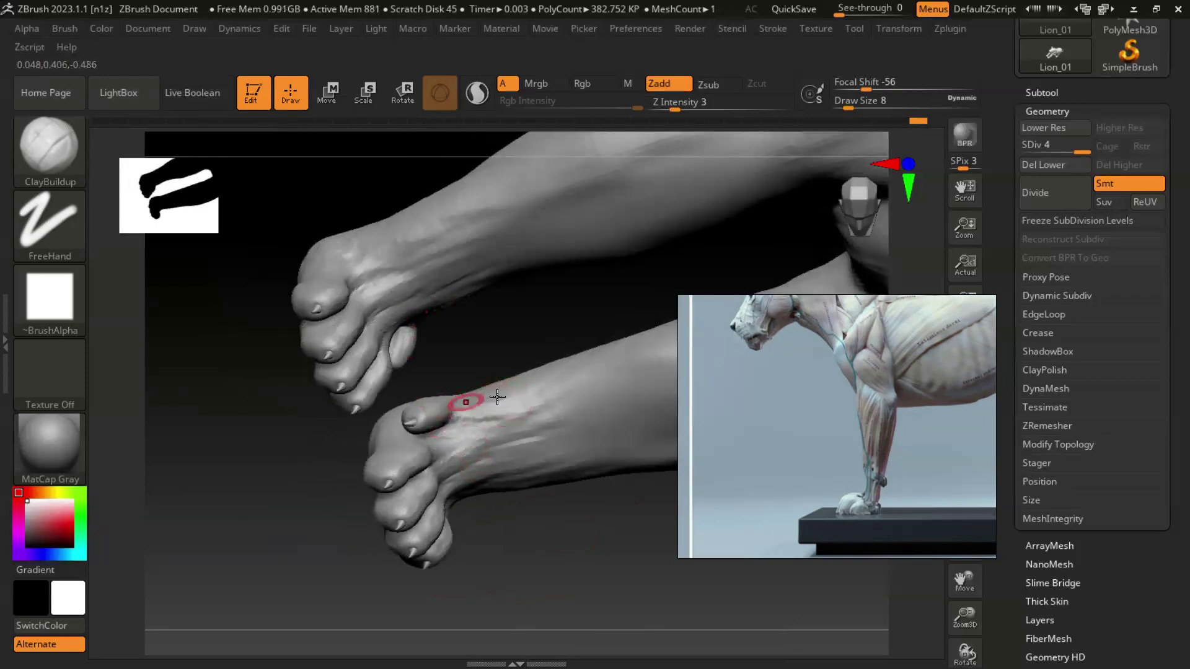
drag(291, 487, 278, 491)
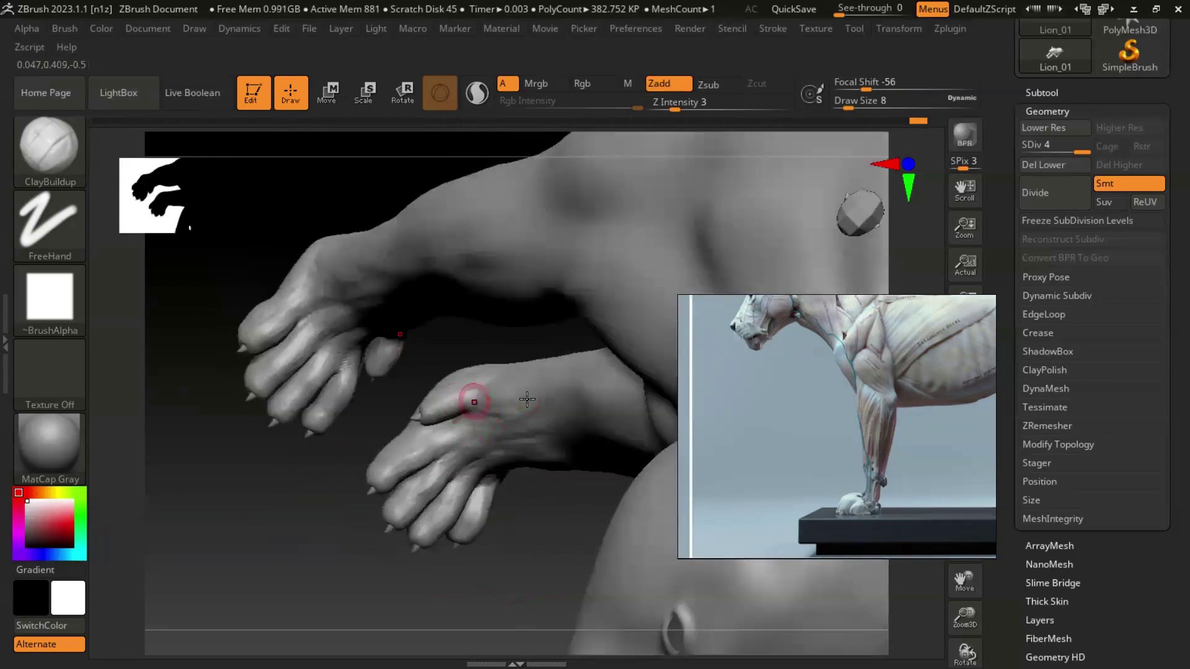
Switch to the Move brush at draw size 18 and reshape the front paw's inner toe and its neighbouring toes.
mouse_move(350, 462)
mouse_down()
mouse_move(303, 472)
mouse_move(329, 465)
mouse_up()
key(b)
key(m)
key(v)
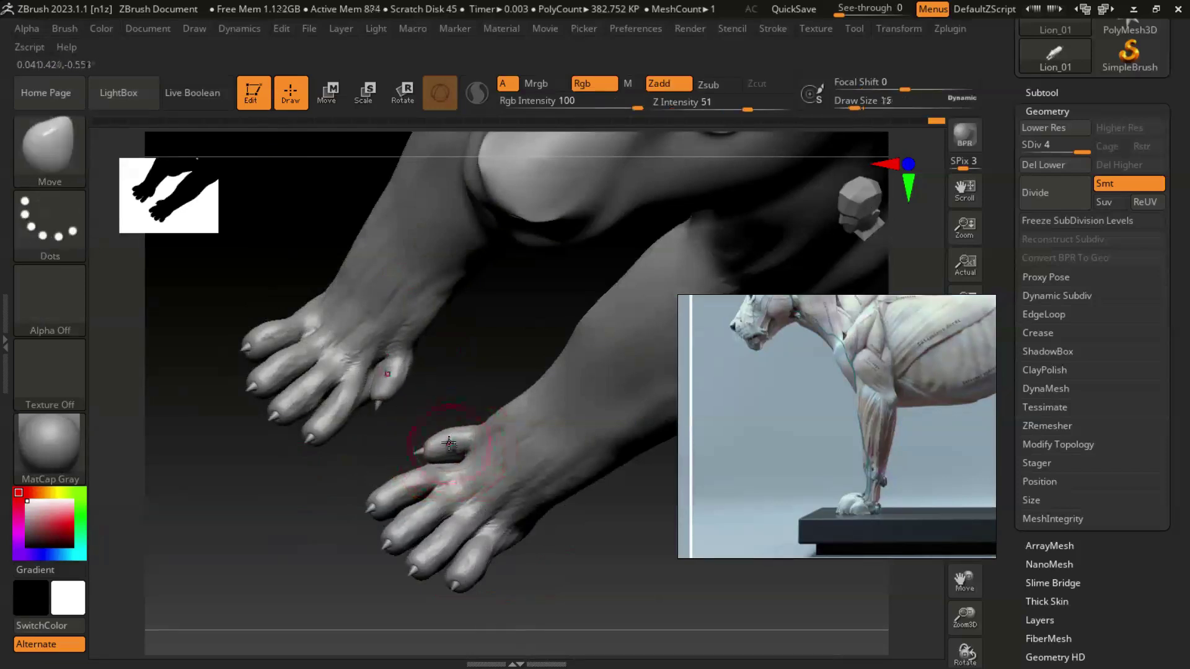
mouse_move(414, 462)
mouse_down()
mouse_move(310, 504)
mouse_move(398, 485)
mouse_move(596, 481)
mouse_move(570, 499)
mouse_move(522, 490)
mouse_move(538, 487)
mouse_up()
mouse_move(613, 493)
mouse_down()
mouse_move(624, 468)
mouse_move(595, 473)
mouse_move(635, 411)
mouse_move(616, 438)
mouse_move(662, 494)
mouse_move(625, 424)
mouse_move(629, 440)
mouse_up()
mouse_move(570, 467)
mouse_down()
mouse_move(630, 470)
mouse_move(627, 481)
mouse_move(478, 473)
mouse_move(550, 459)
mouse_up()
drag(630, 497, 684, 461)
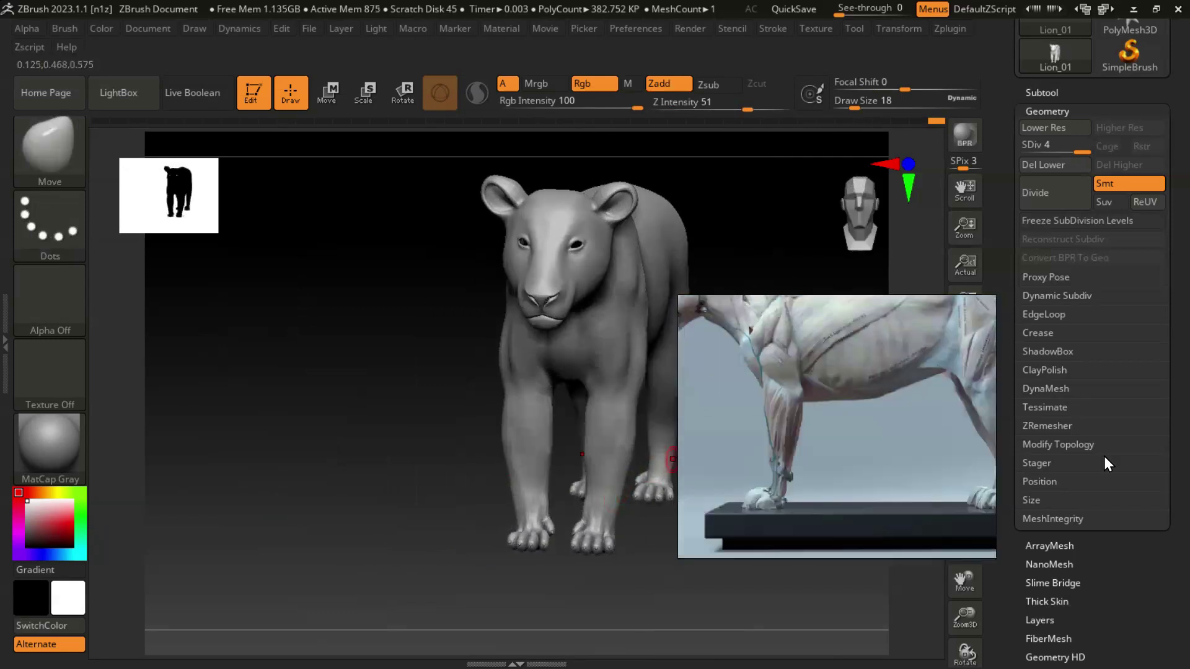
Set the Move brush to draw size 70 and adjust the foreleg's outer contour to match the front-view muscle reference.
mouse_move(386, 444)
mouse_down()
mouse_move(362, 420)
mouse_move(407, 414)
mouse_move(364, 393)
mouse_move(373, 370)
mouse_move(271, 308)
mouse_move(294, 425)
mouse_up()
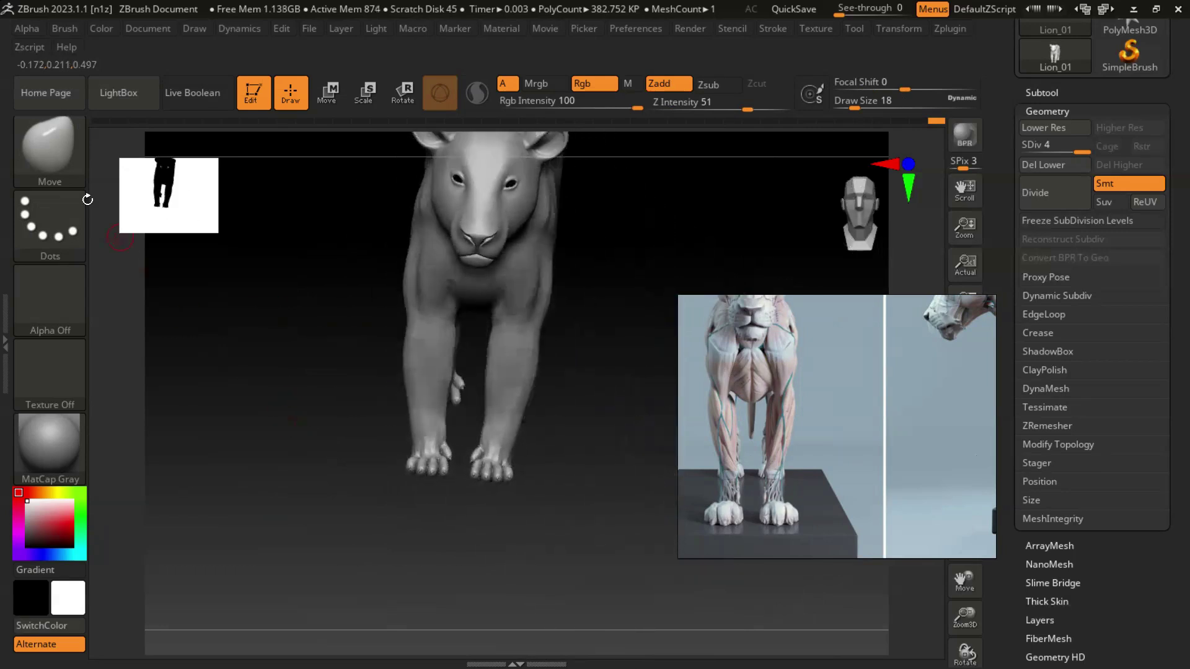
click(50, 148)
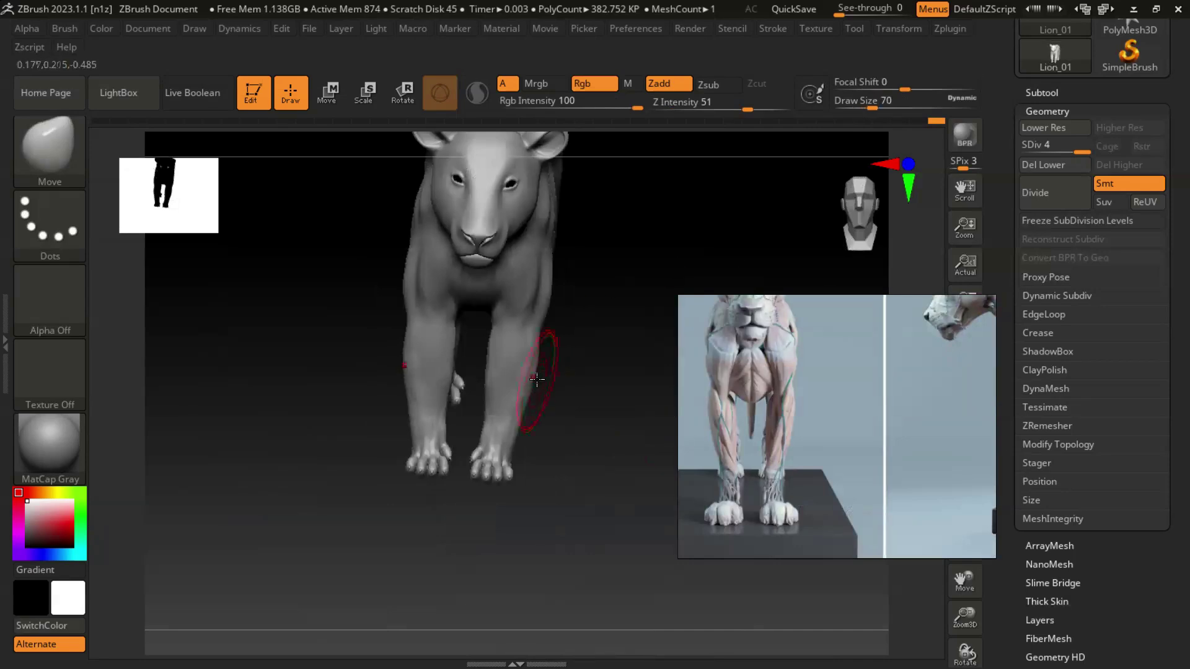
mouse_move(570, 413)
mouse_down()
mouse_move(503, 398)
mouse_move(544, 420)
mouse_move(399, 407)
mouse_move(485, 424)
mouse_move(529, 388)
mouse_up()
mouse_move(521, 431)
mouse_down()
mouse_move(560, 500)
mouse_move(558, 473)
mouse_move(536, 451)
mouse_move(582, 417)
mouse_move(588, 462)
mouse_move(602, 417)
mouse_up()
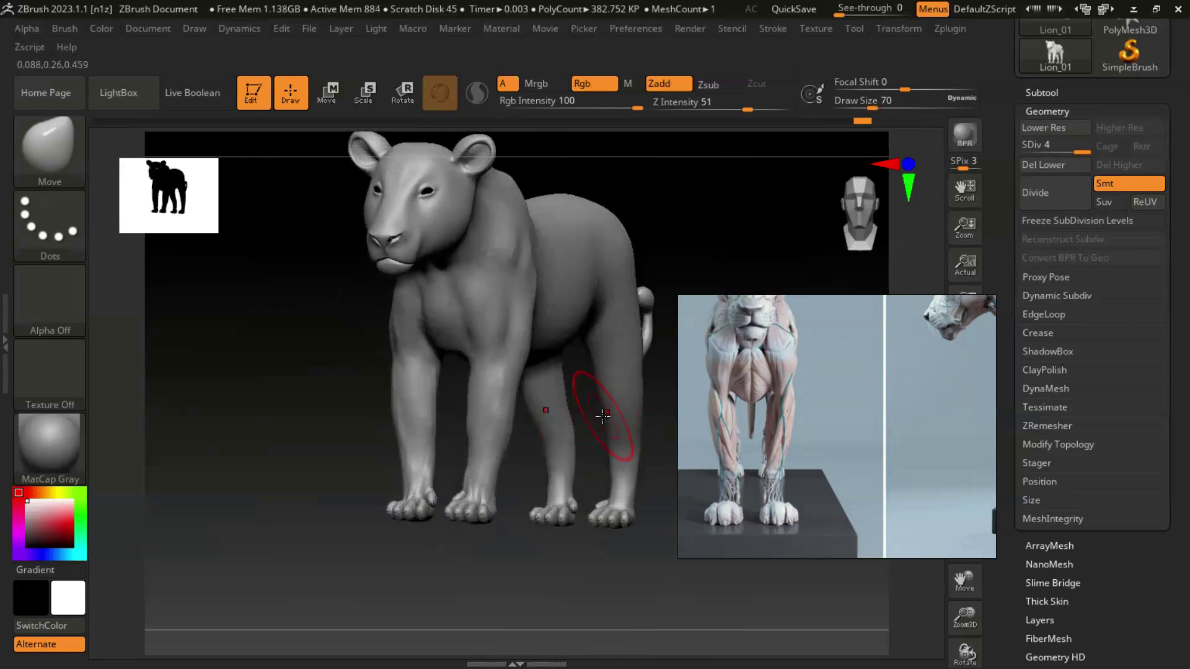